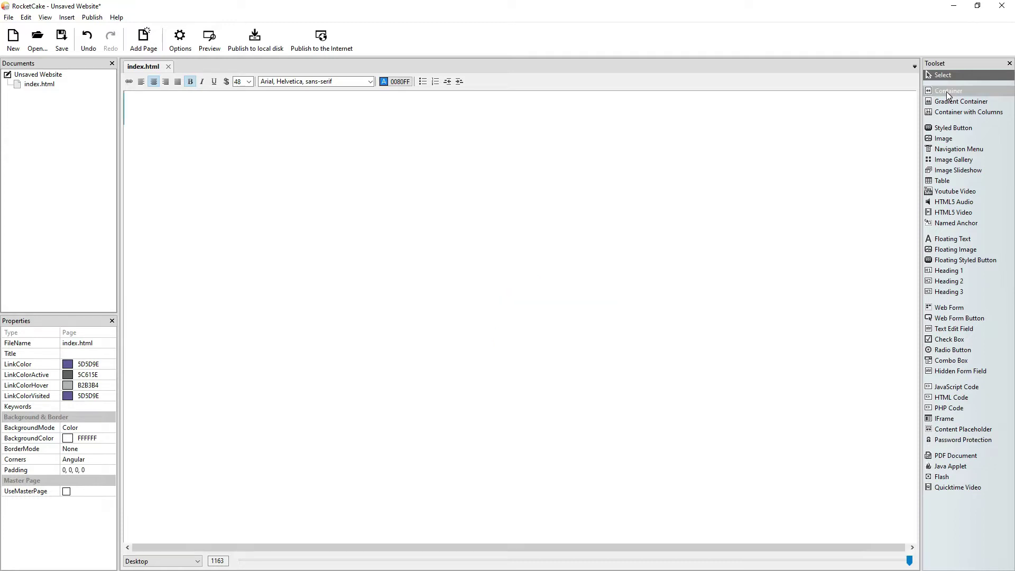
- Add a Container from the Toolset and drag its bottom edge to make it much taller
click(946, 91)
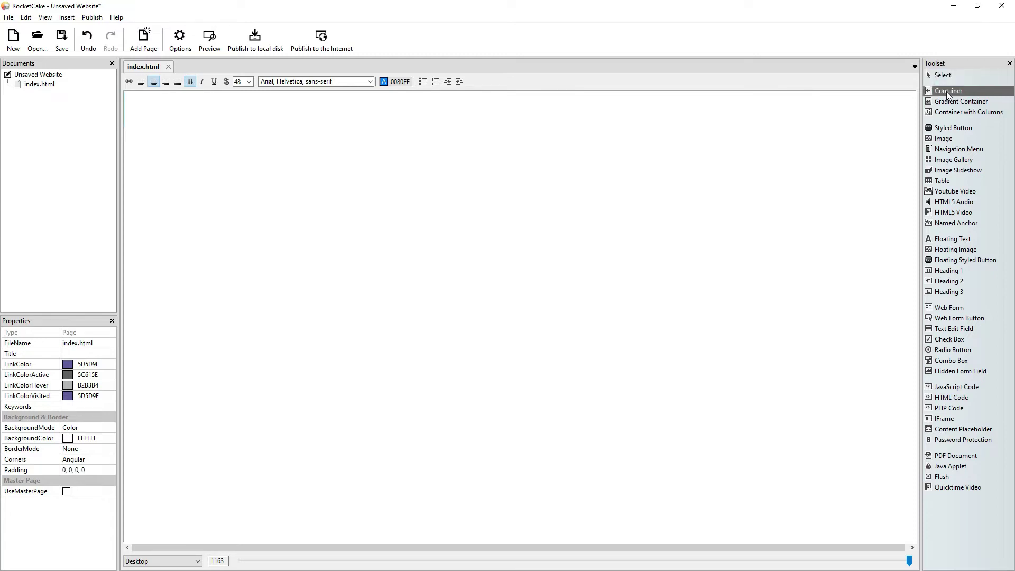
click(181, 254)
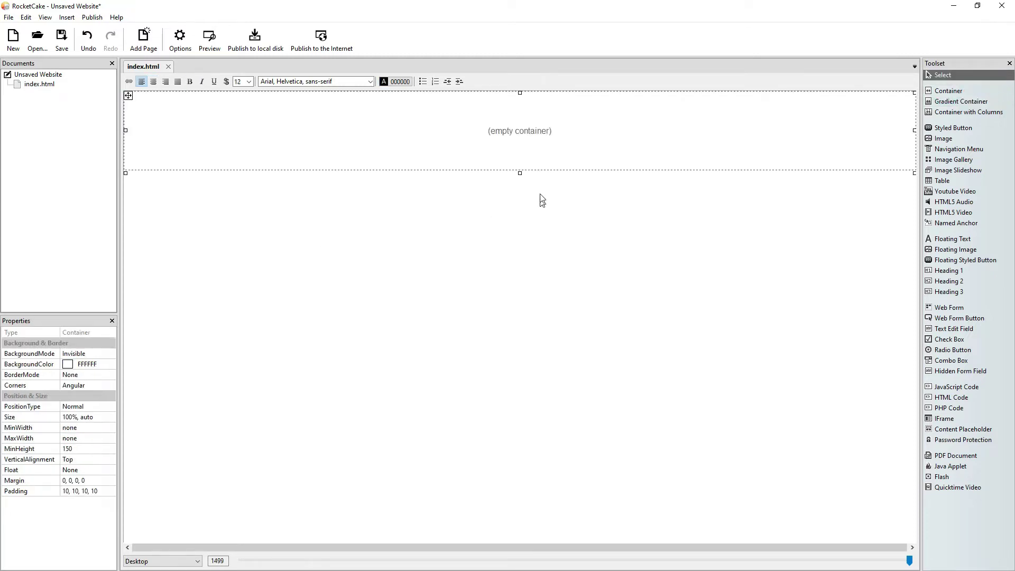
drag(520, 173, 497, 321)
- Type a centred line reading Text at size 60 in blue 0080FF
click(304, 130)
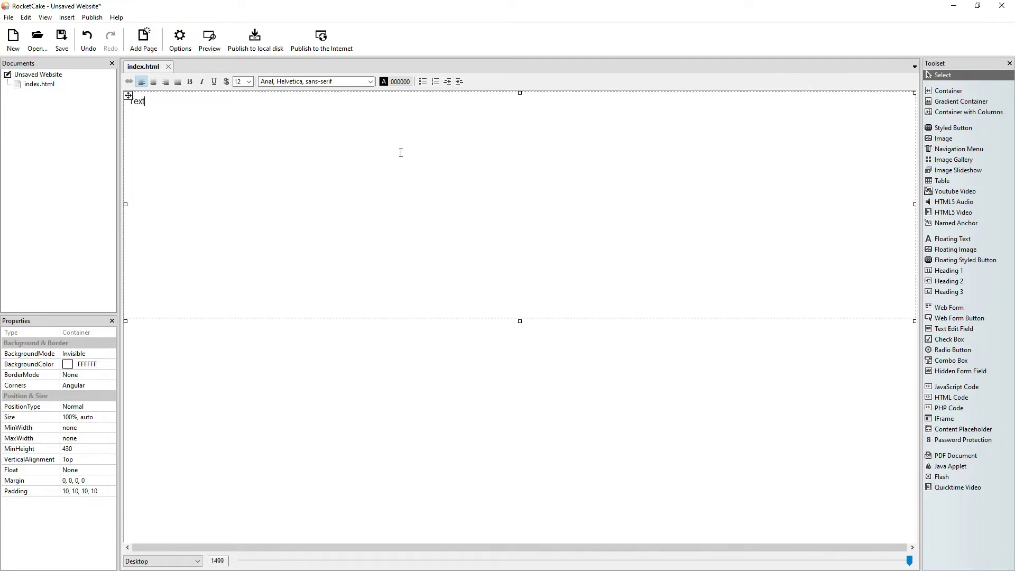
click(153, 82)
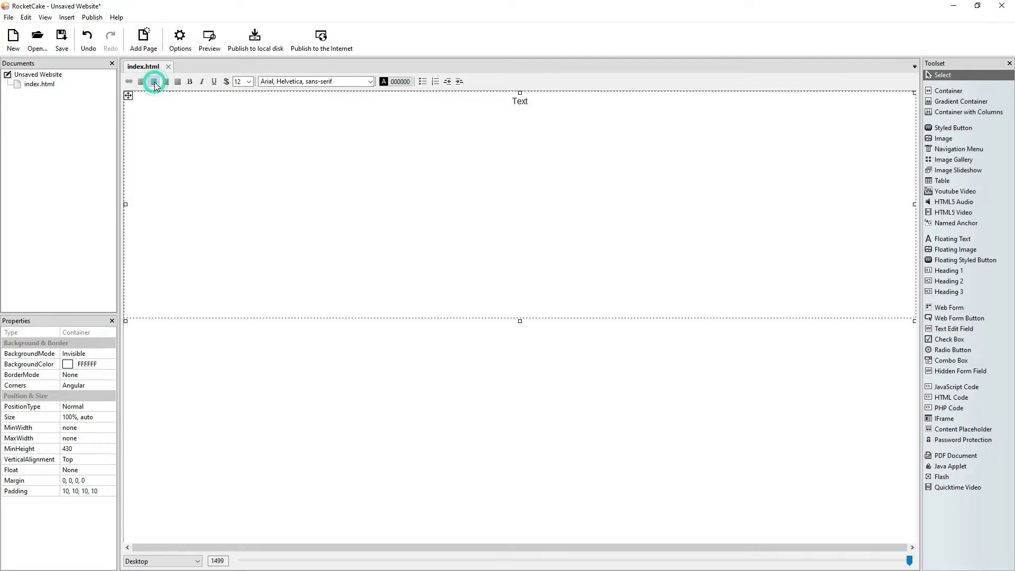
click(248, 82)
click(237, 265)
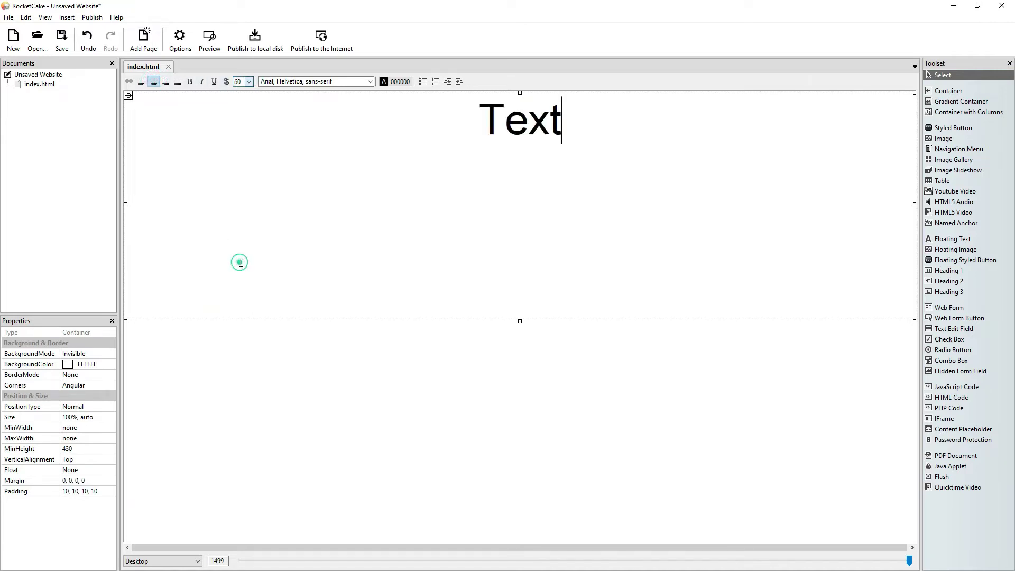
click(396, 82)
click(310, 139)
click(391, 190)
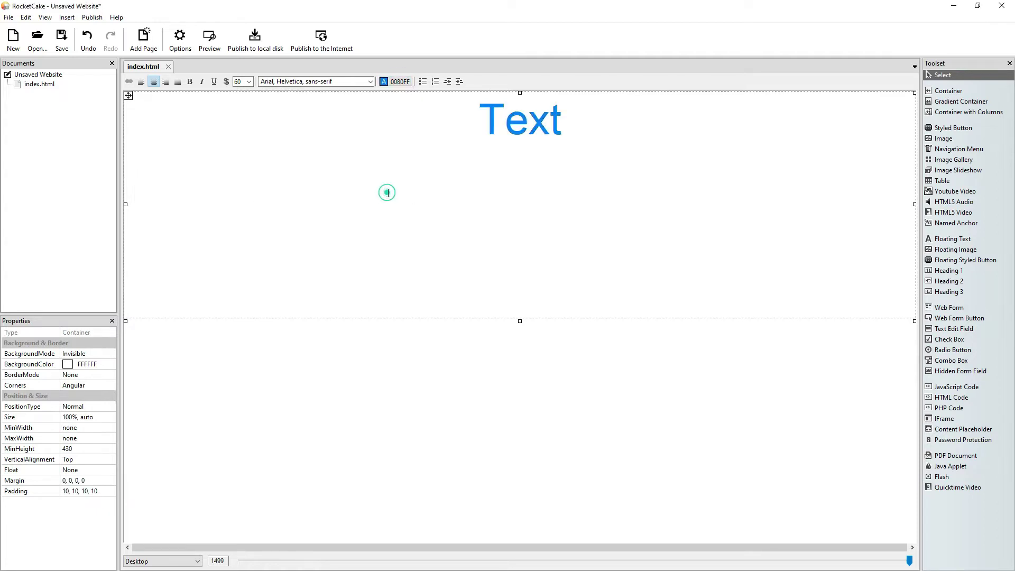
click(584, 123)
- Type Regular, Bold, Italic and Bold Italic on separate lines below Text
key(Return)
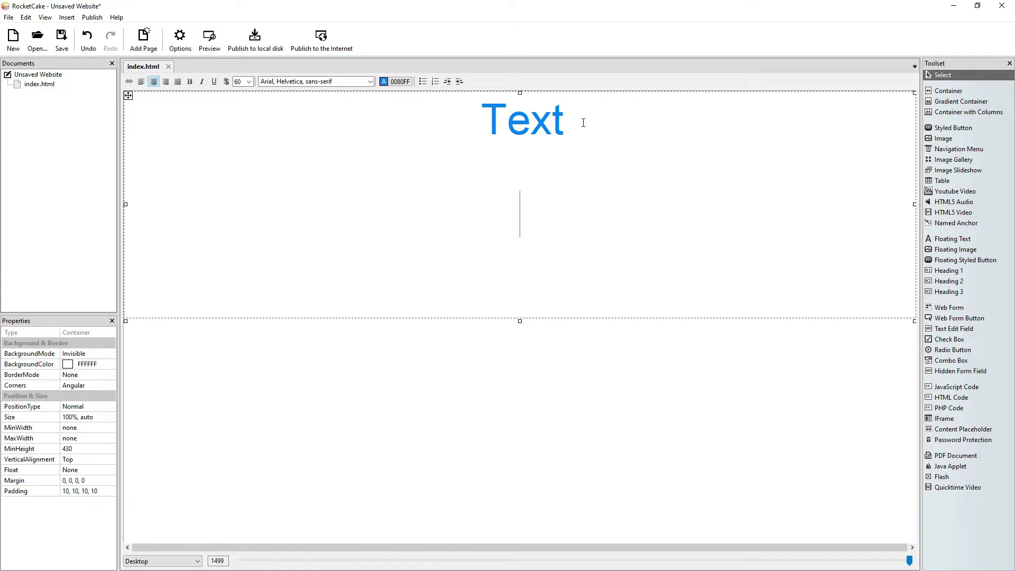
text(Regula)
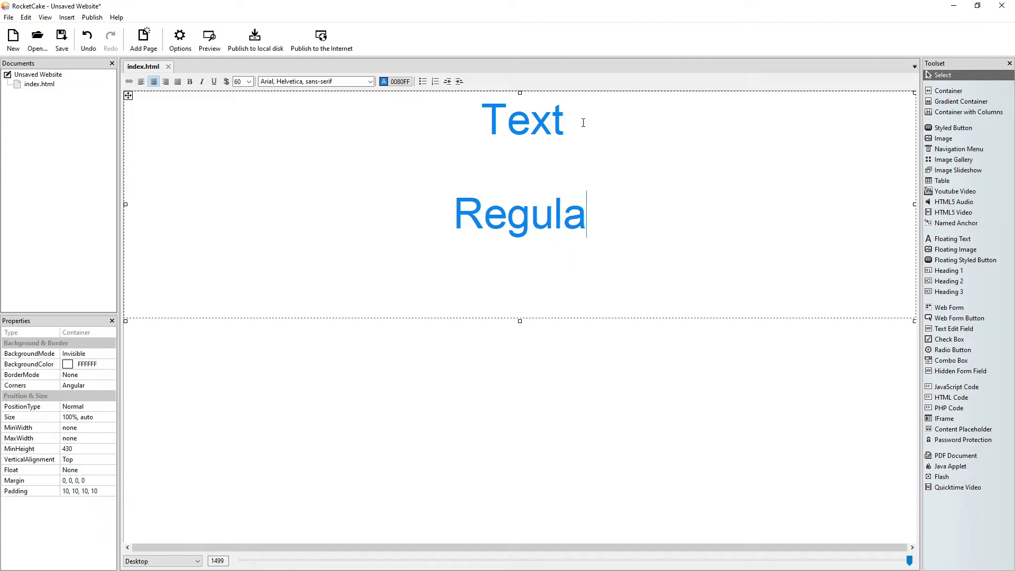
text(r )
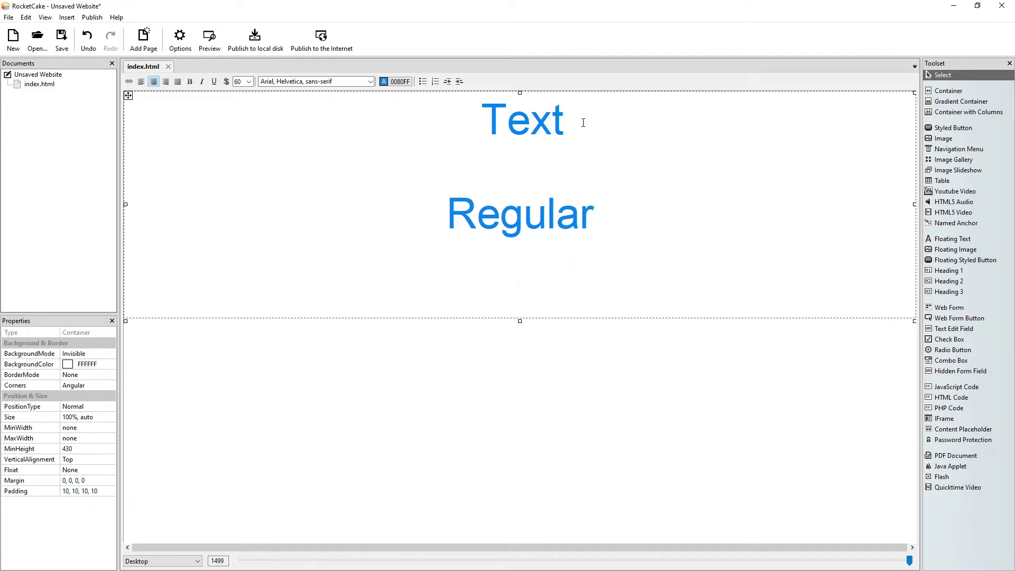
text(Bold)
key(Return)
text(It)
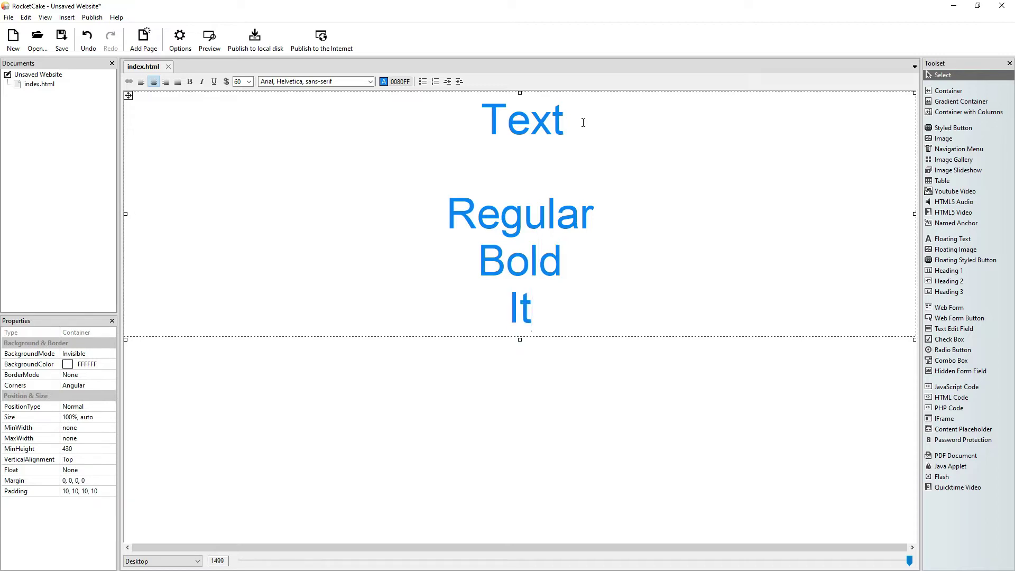
text(alic )
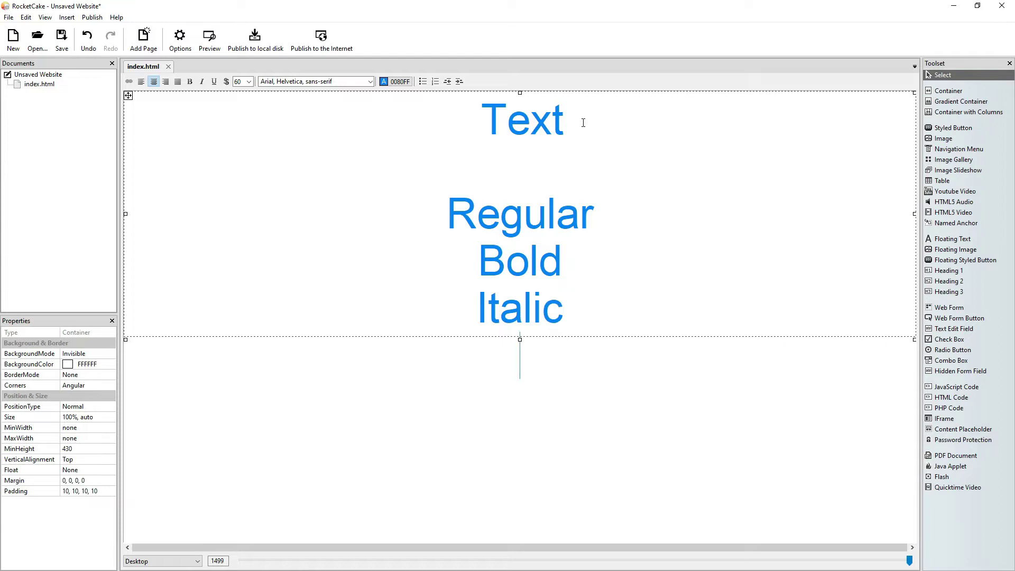
text(Bold I)
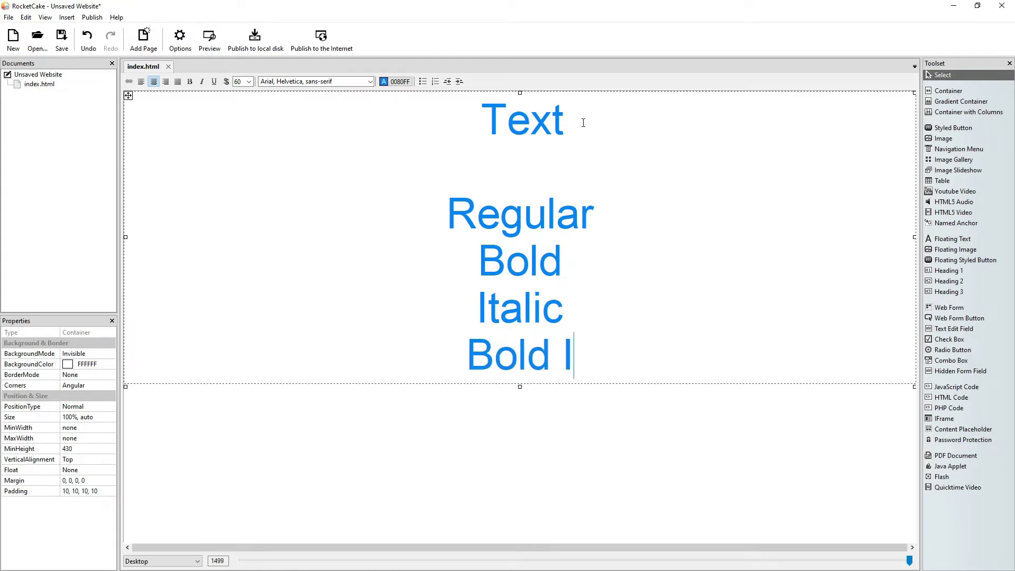
text(talic)
key(Return)
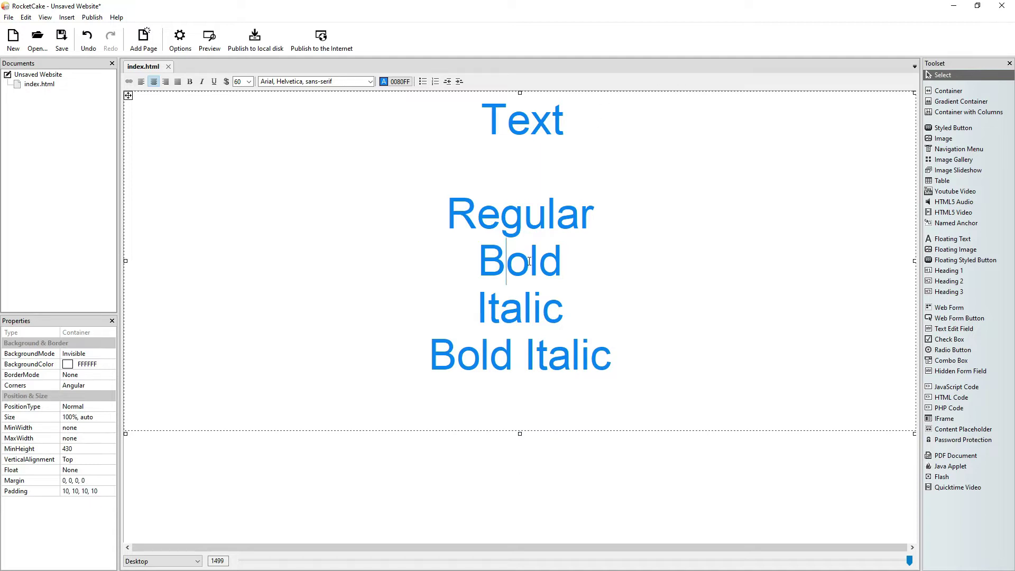
- Make the word Bold bold and the word Italic italic
double_click(529, 260)
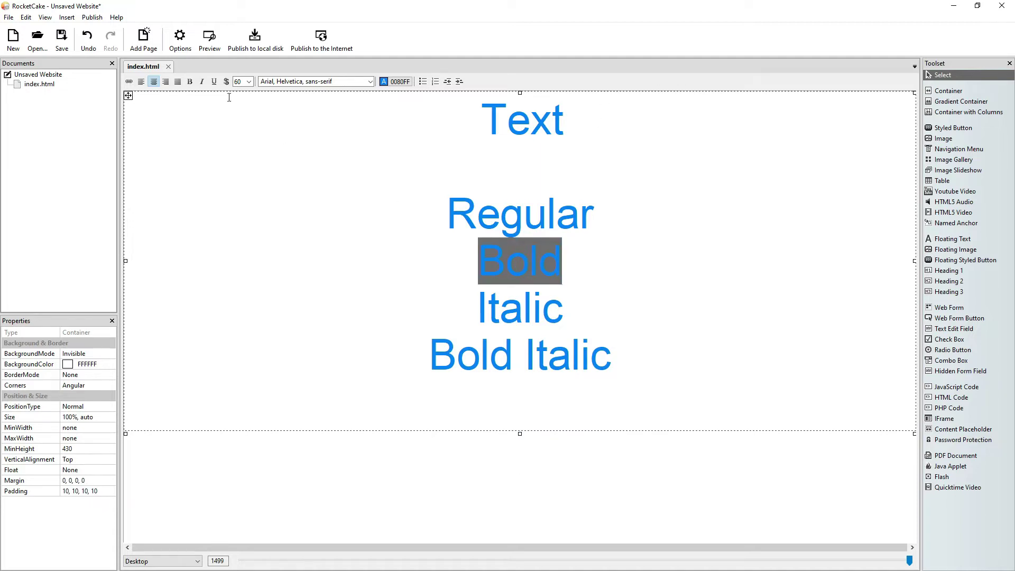
click(189, 82)
double_click(519, 305)
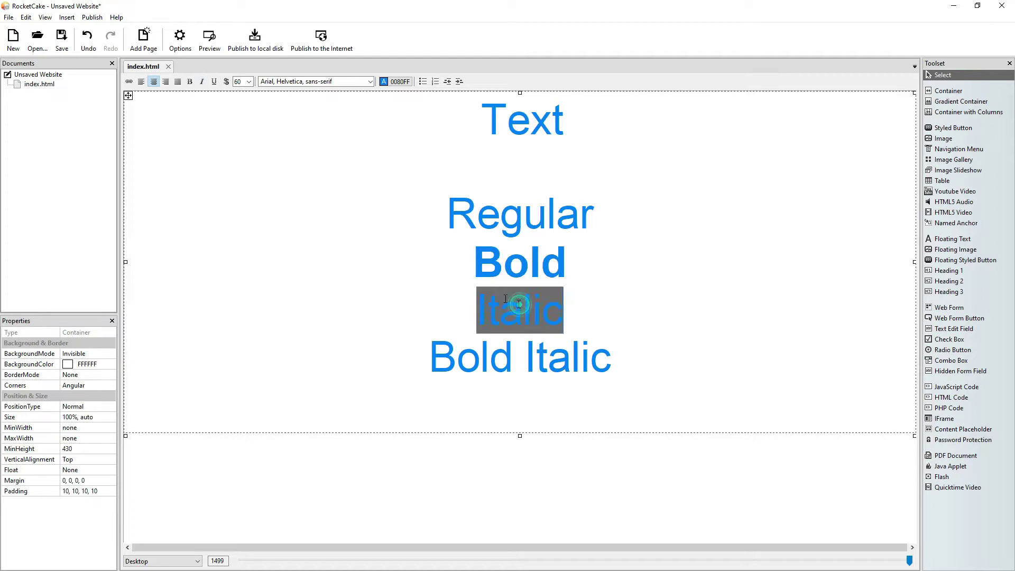
click(202, 81)
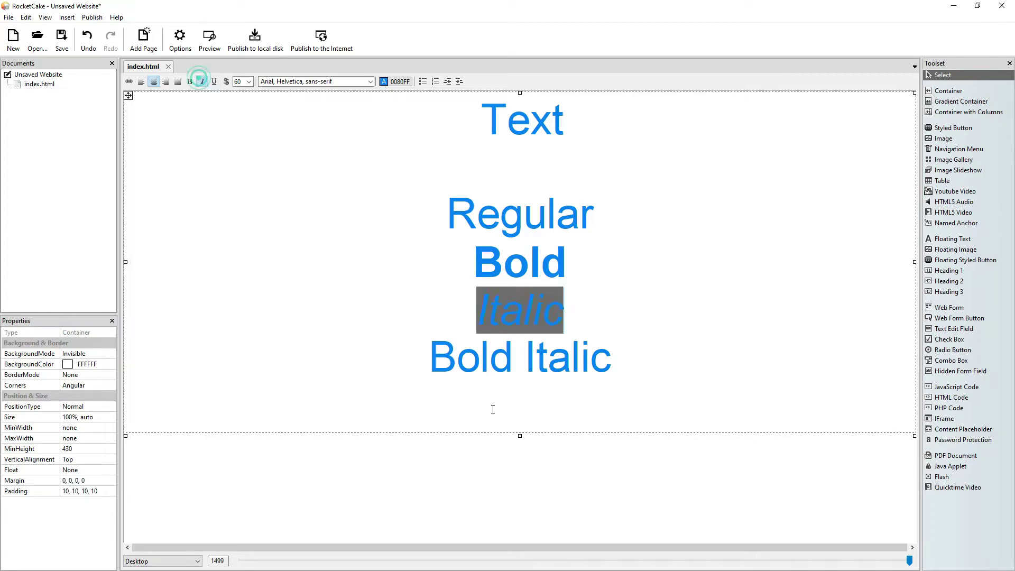
- Make the whole Bold Italic line both bold and italic
click(421, 346)
key(shift+End)
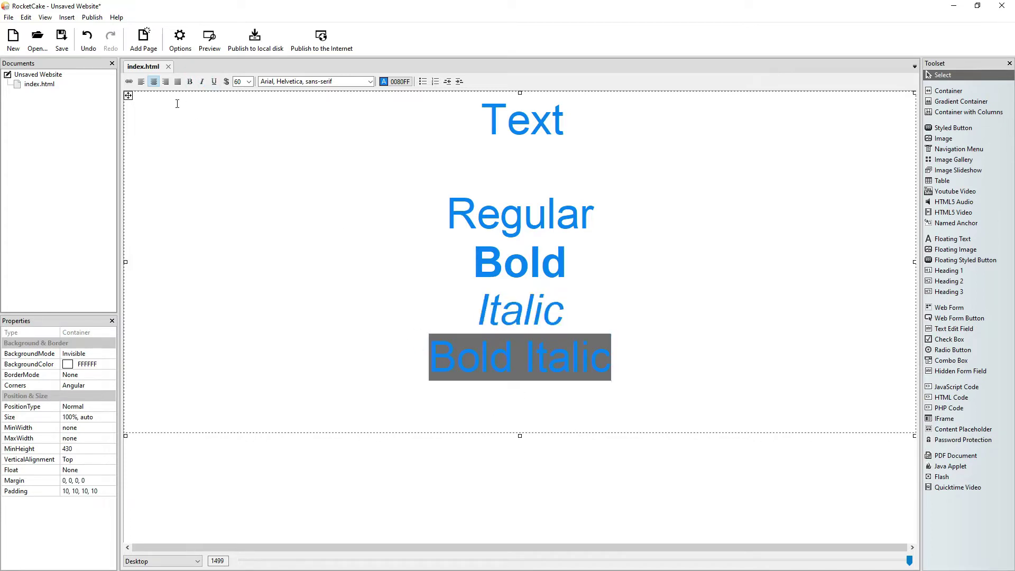
click(190, 81)
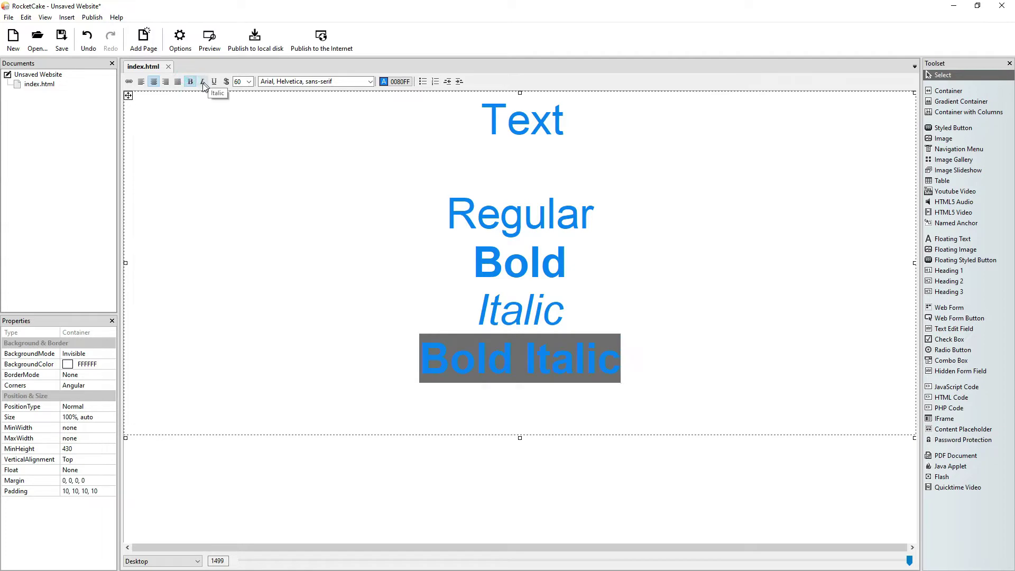
click(202, 83)
click(615, 407)
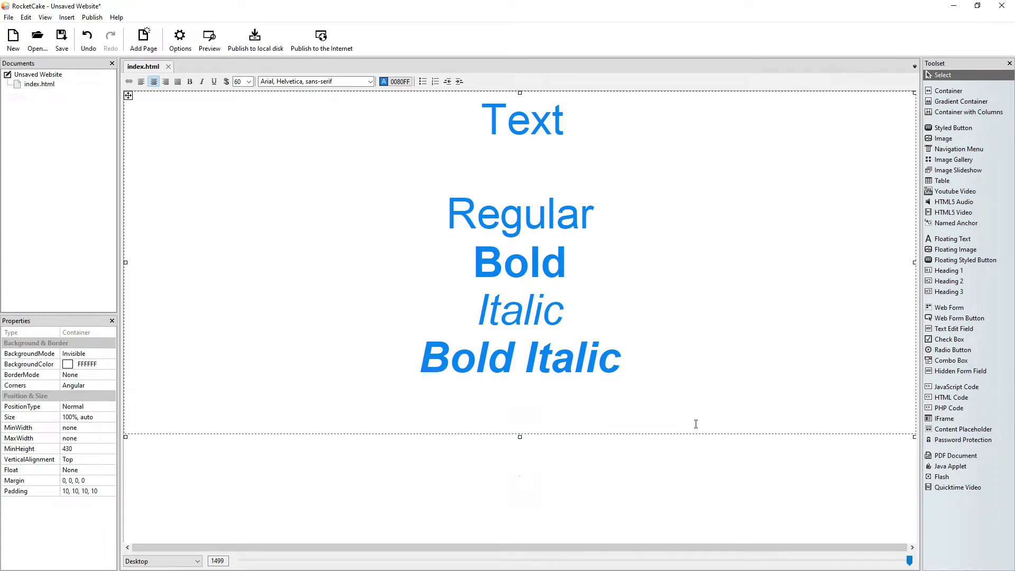
key(alt+Tab)
- Search DuckDuckGo for 'google fonts' and open the Google Fonts site
text(goog)
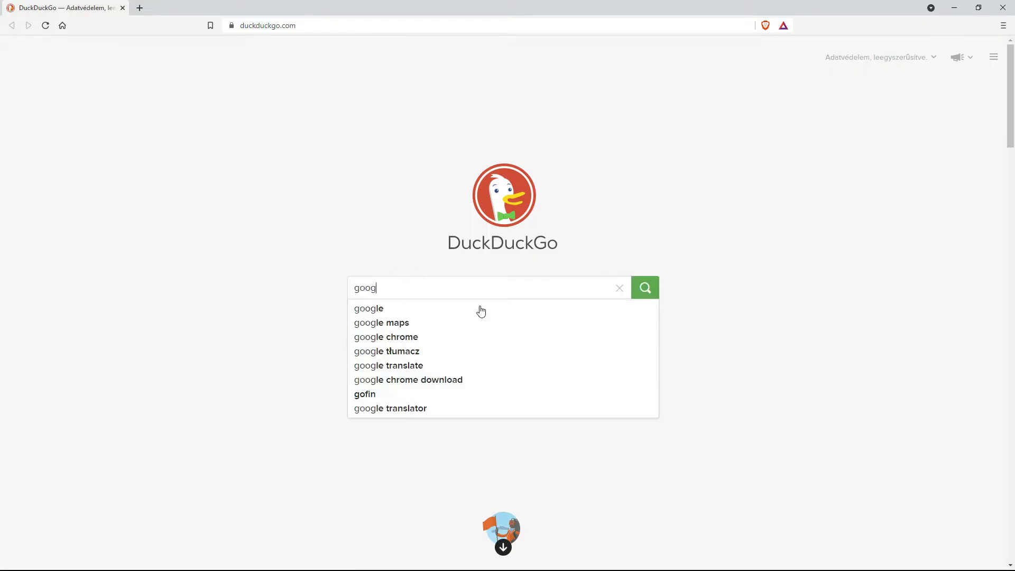
text(le fonts)
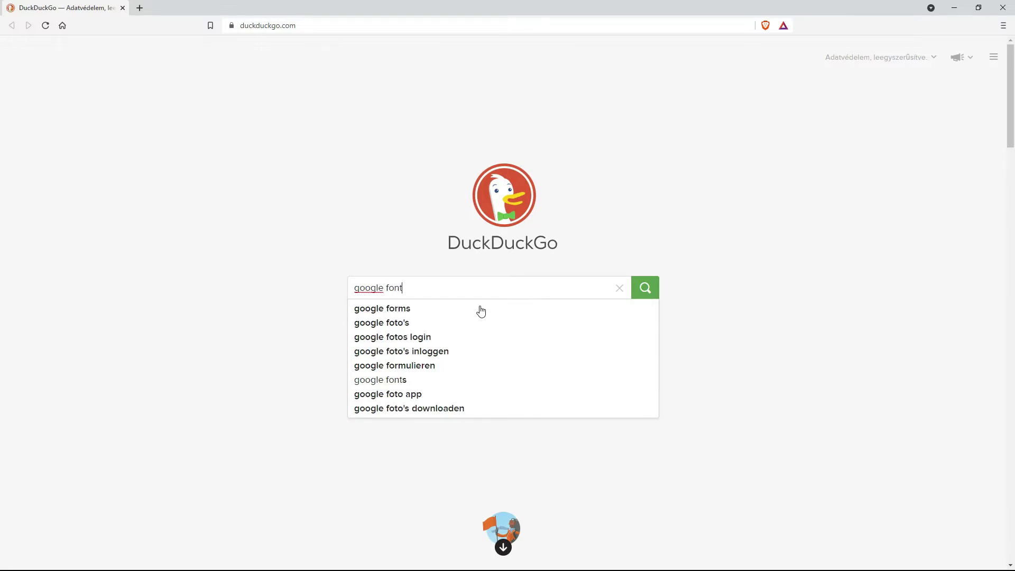
click(481, 310)
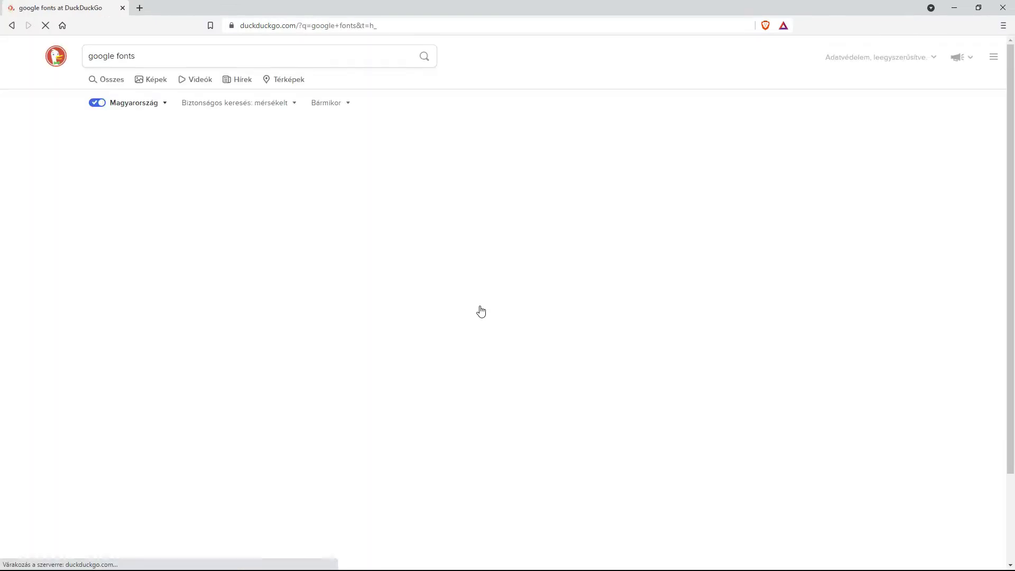
click(138, 145)
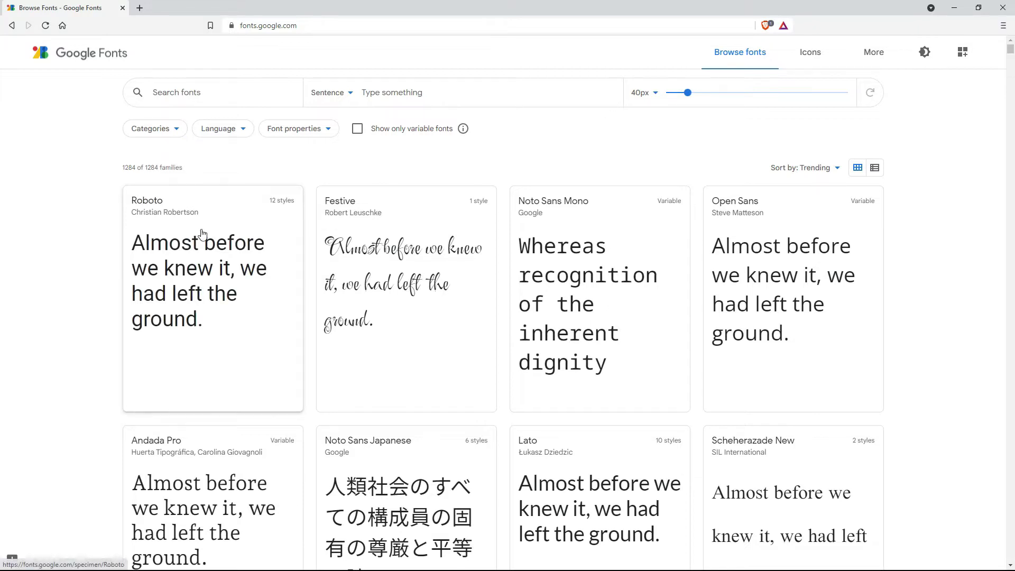
click(233, 255)
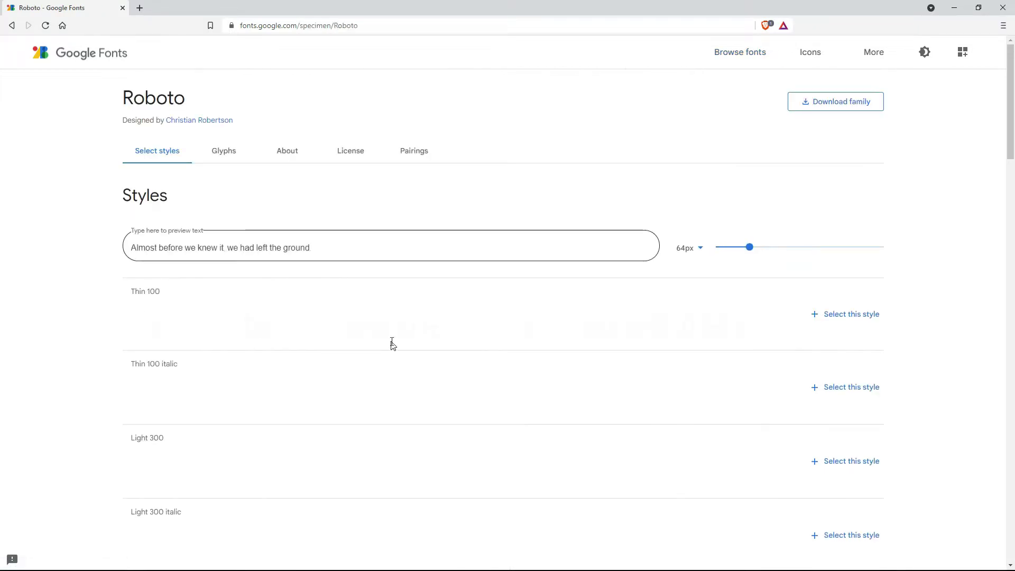
scroll(390, 341, down, 10)
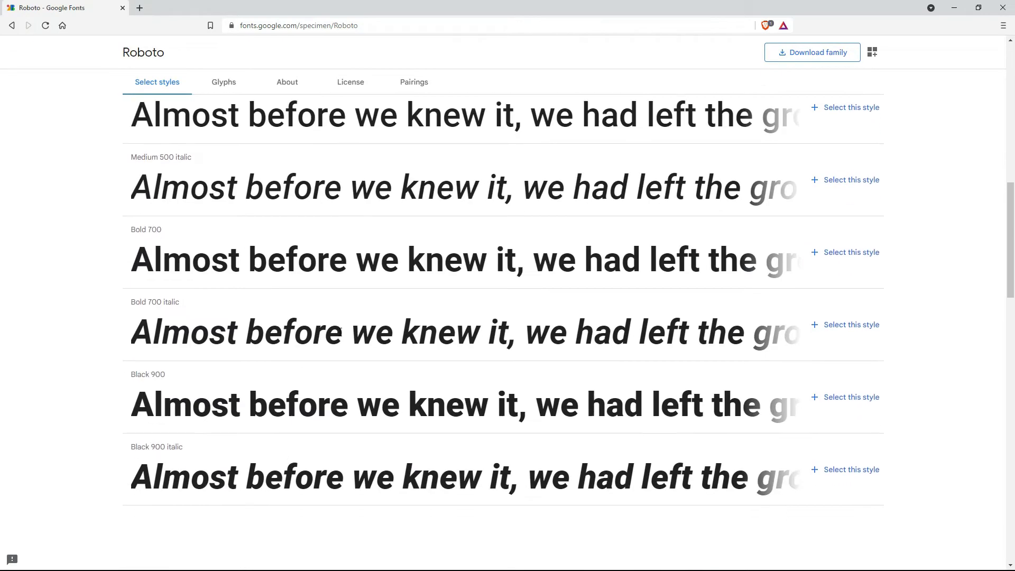
scroll(340, 332, up, 20)
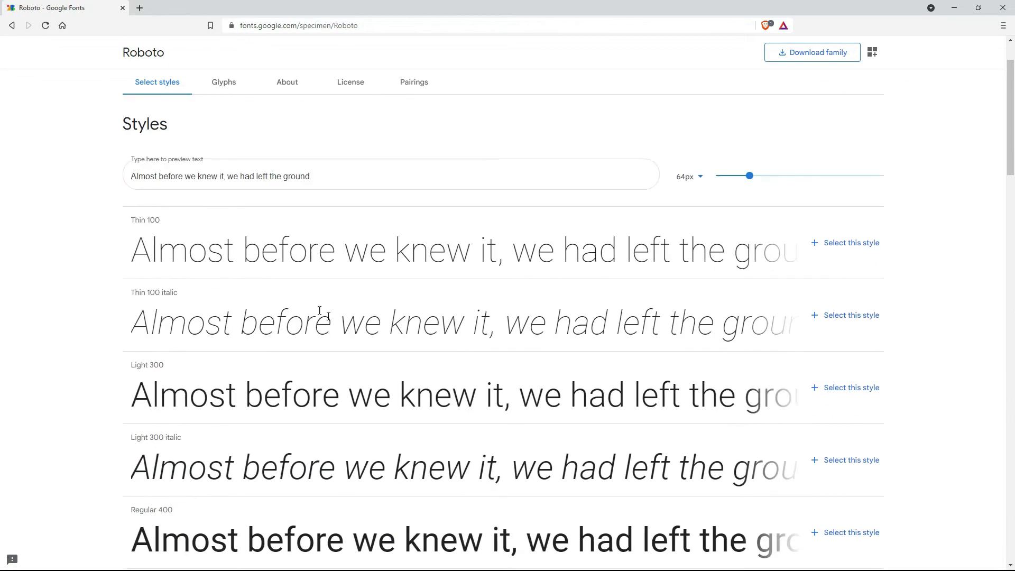
click(11, 25)
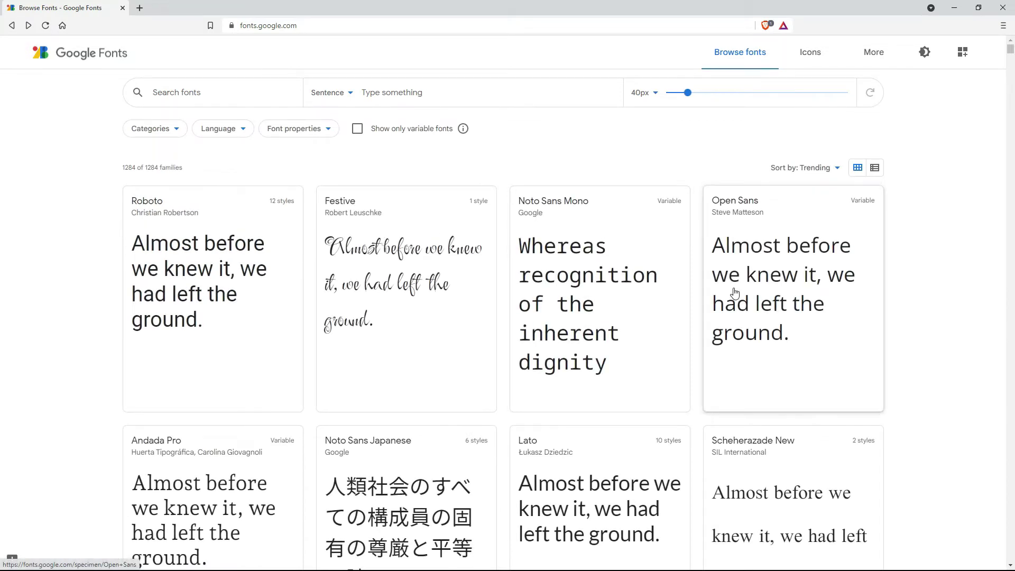
scroll(539, 358, down, 7)
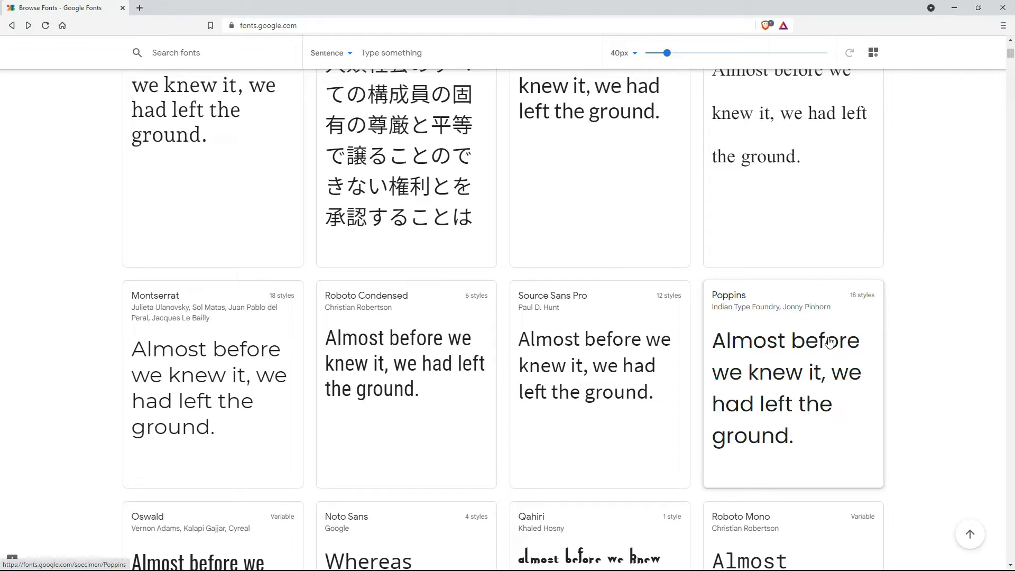
click(223, 382)
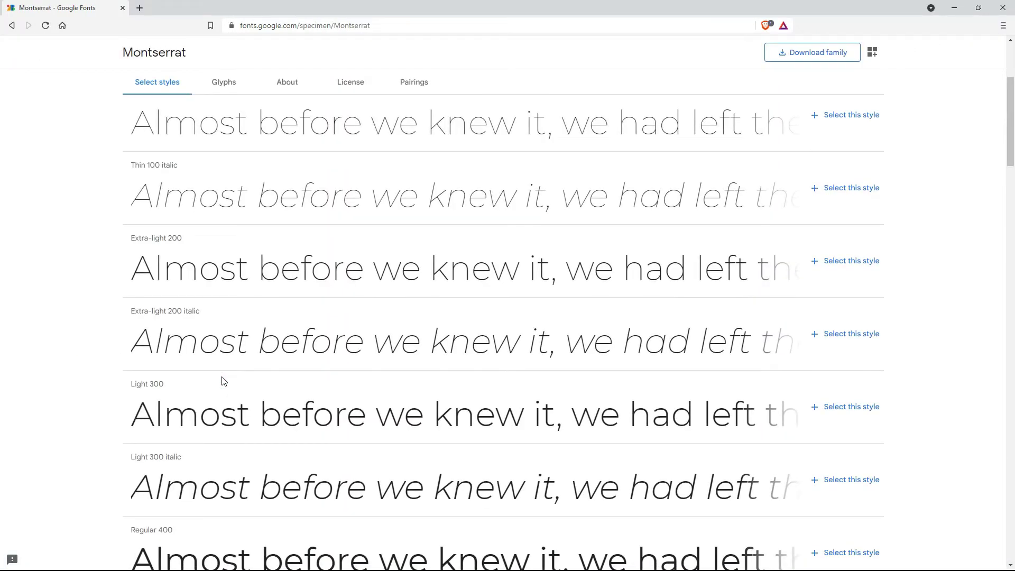
scroll(306, 331, up, 4)
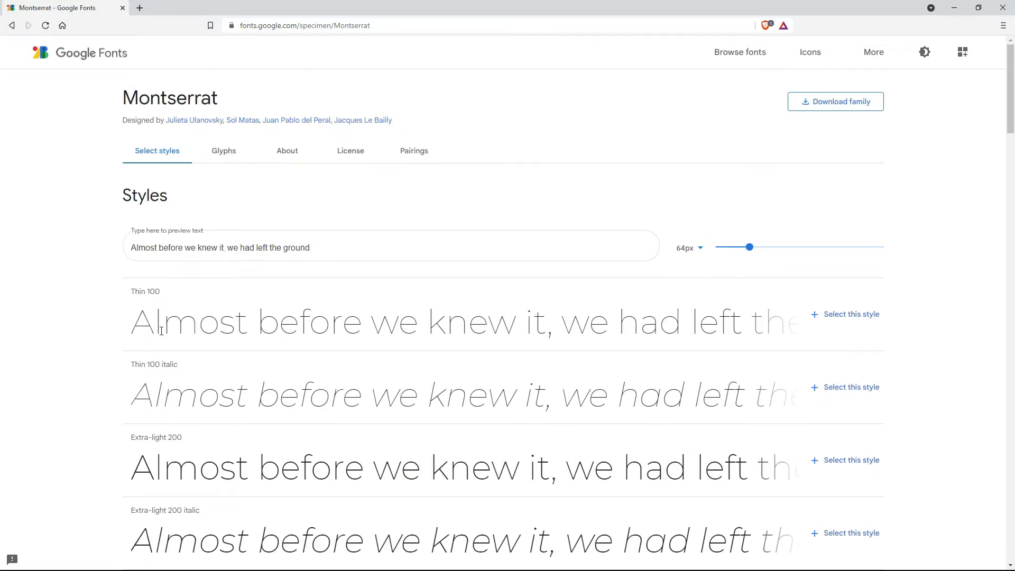
scroll(196, 330, down, 12)
scroll(203, 338, down, 8)
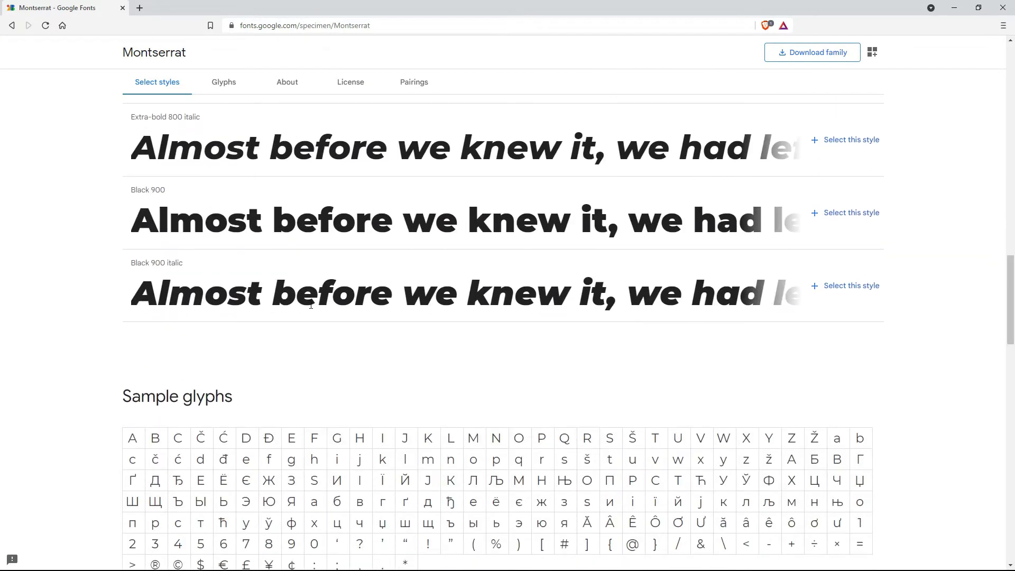
scroll(311, 306, up, 10)
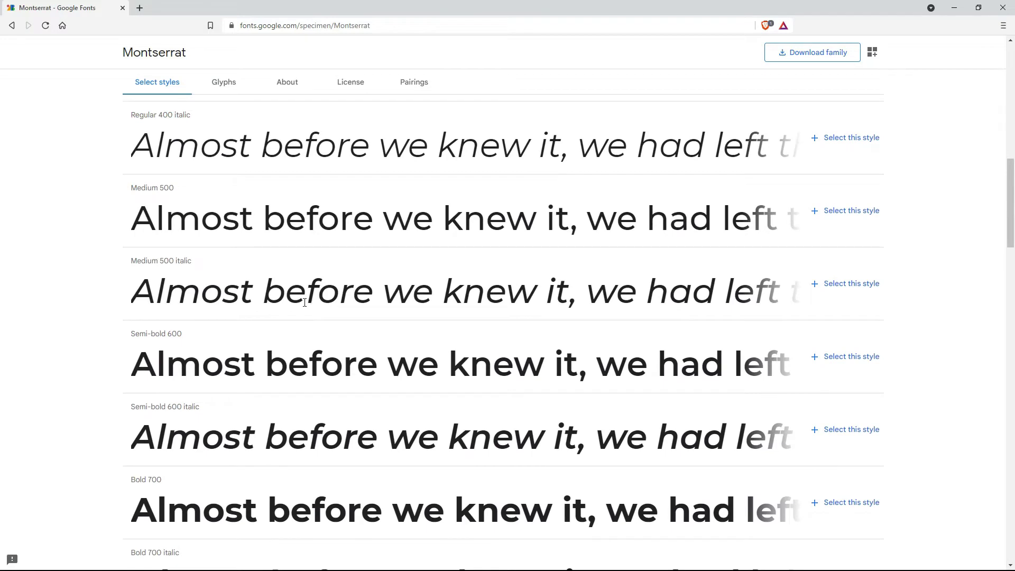
scroll(292, 297, up, 9)
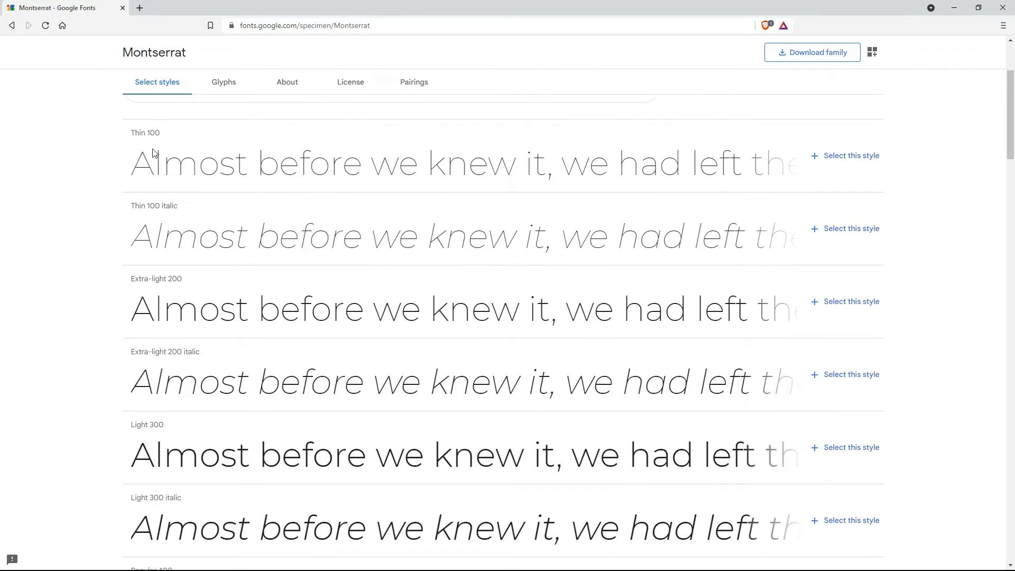
scroll(175, 364, down, 2)
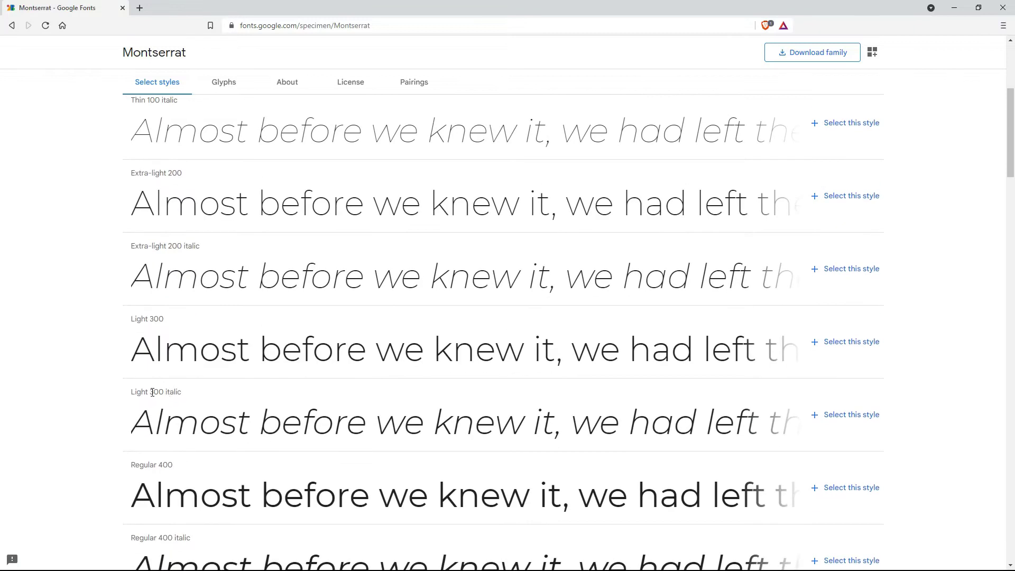
scroll(152, 393, down, 5)
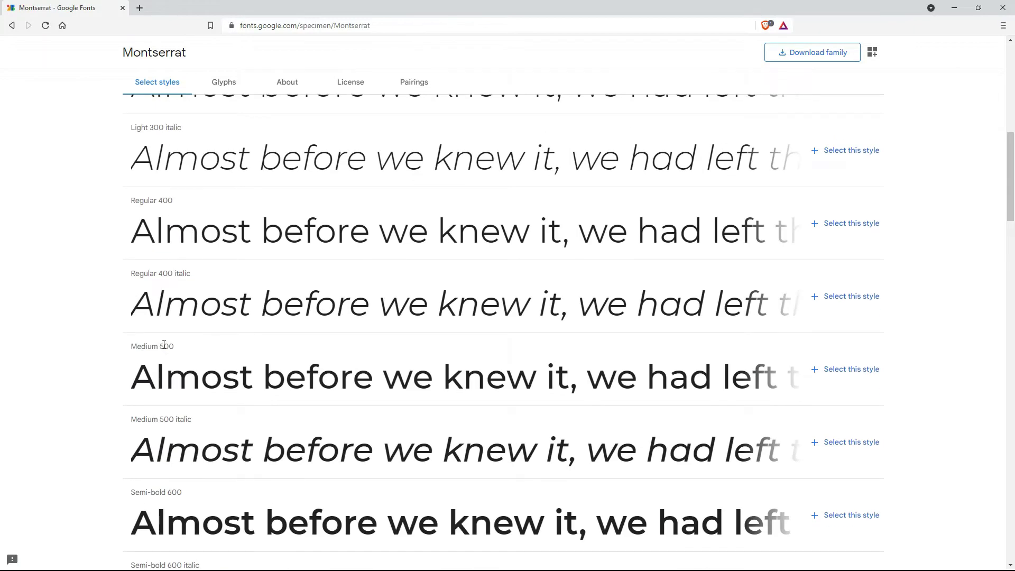
scroll(164, 345, down, 8)
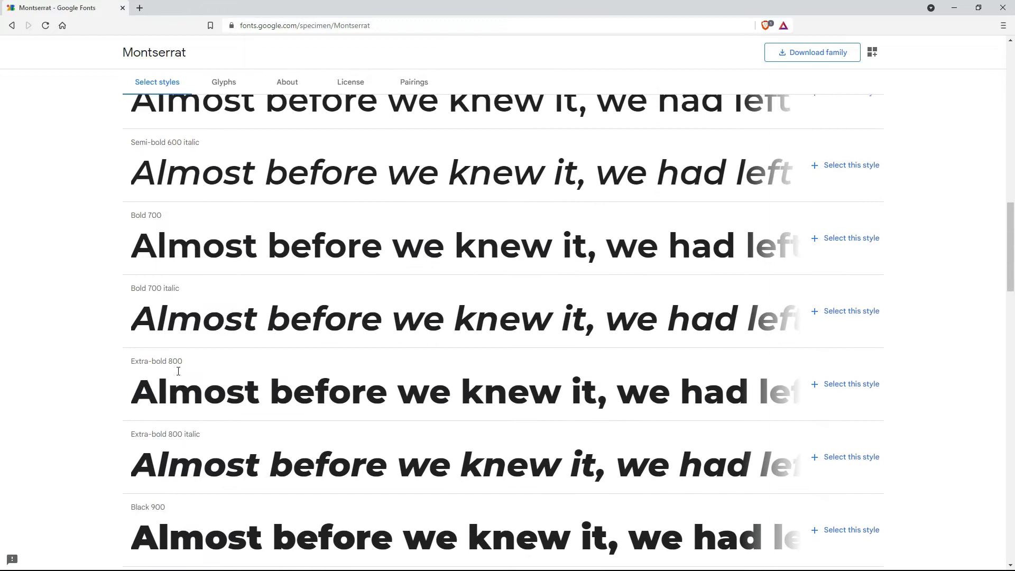
scroll(181, 375, down, 5)
scroll(324, 304, up, 18)
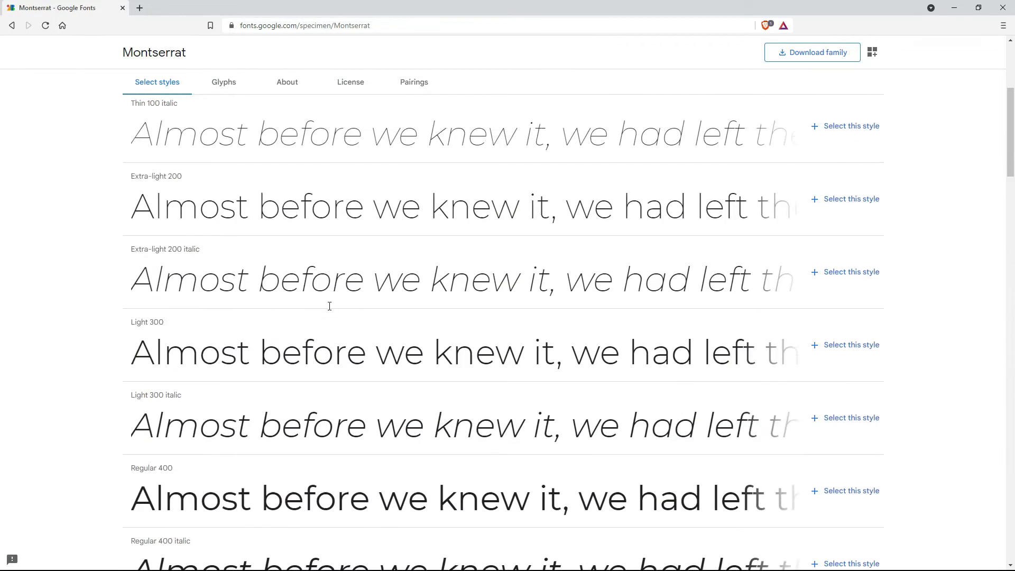
scroll(330, 305, up, 5)
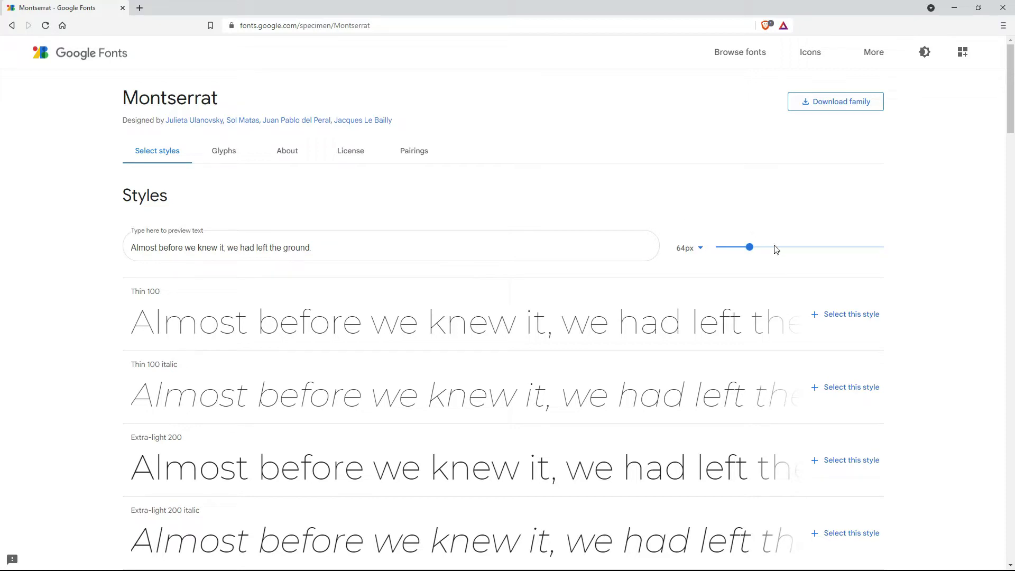
- Add all 18 Montserrat styles, Thin 100 through Black 900, upright and italic
click(819, 316)
click(740, 392)
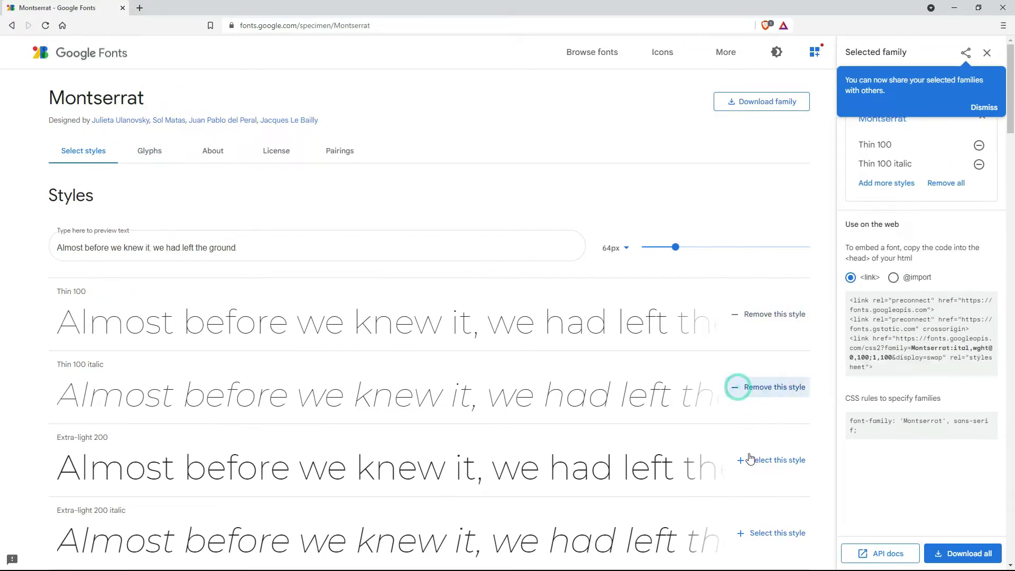
click(740, 460)
scroll(741, 460, down, 1)
click(741, 480)
scroll(742, 471, down, 3)
click(742, 398)
scroll(741, 402, down, 1)
click(741, 415)
scroll(742, 418, down, 1)
click(746, 440)
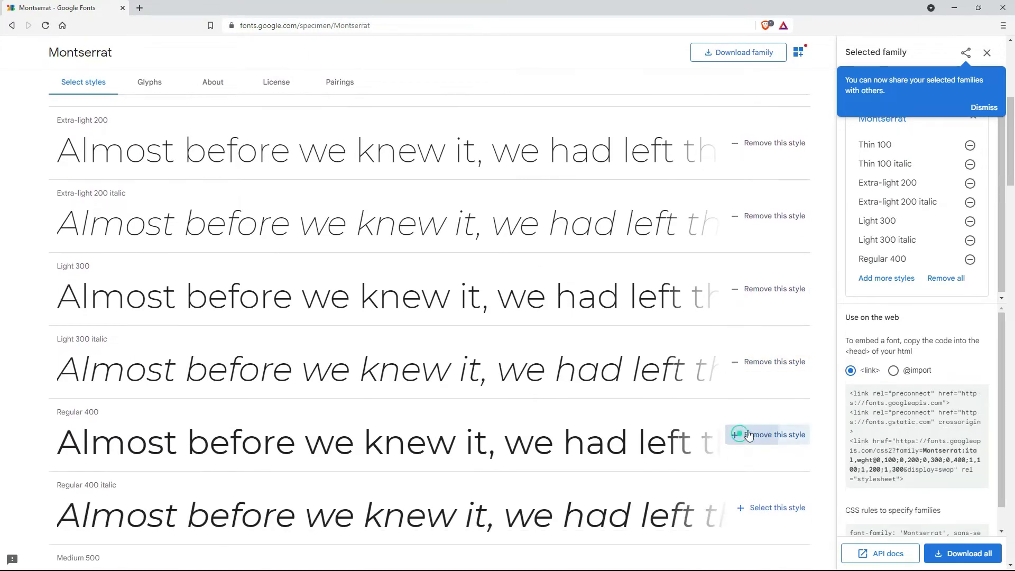
scroll(746, 440, down, 2)
click(746, 405)
scroll(747, 406, down, 2)
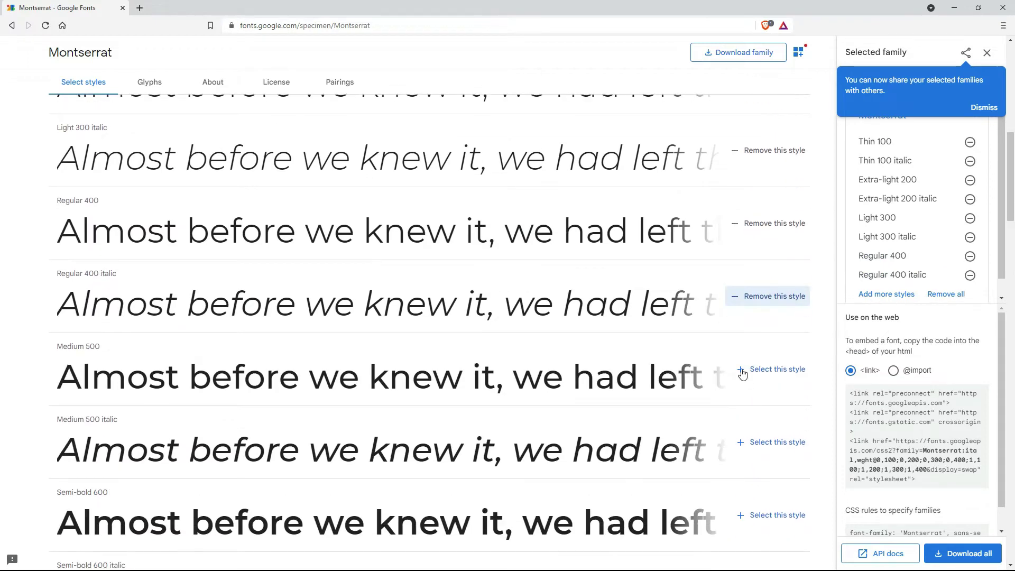
click(739, 375)
scroll(740, 378, down, 2)
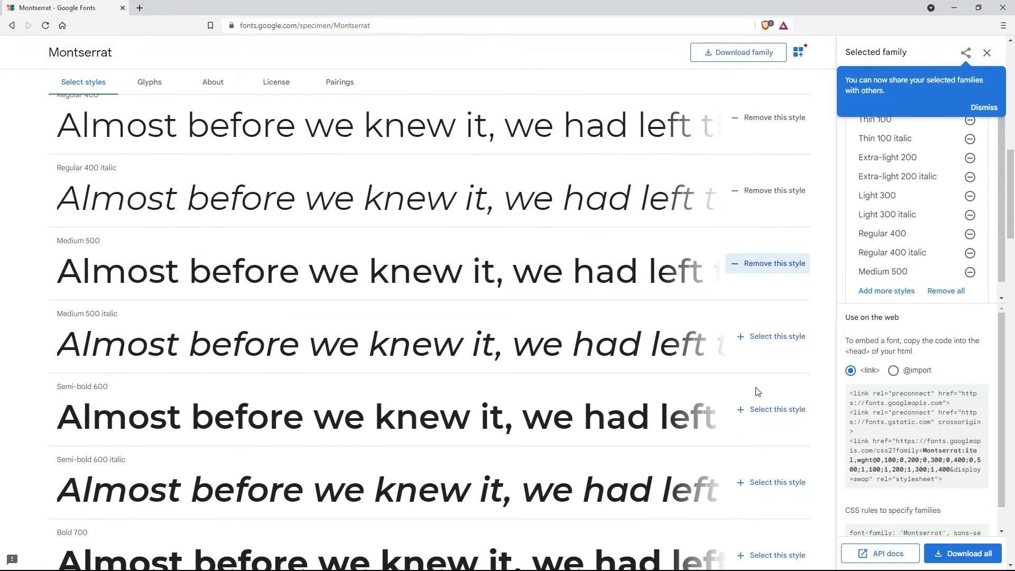
click(735, 341)
click(742, 410)
scroll(751, 407, down, 2)
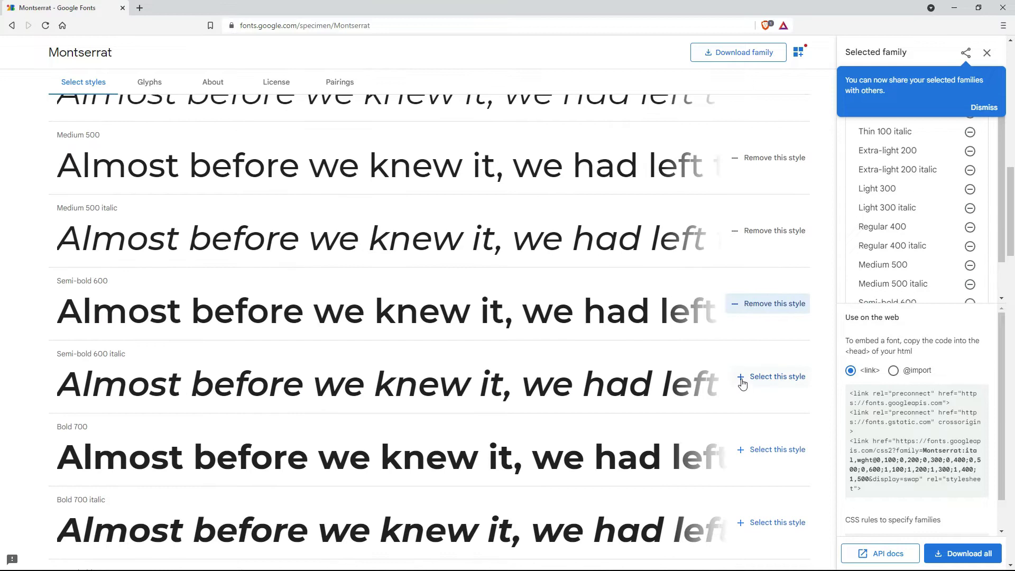
click(742, 379)
scroll(744, 381, down, 2)
click(744, 345)
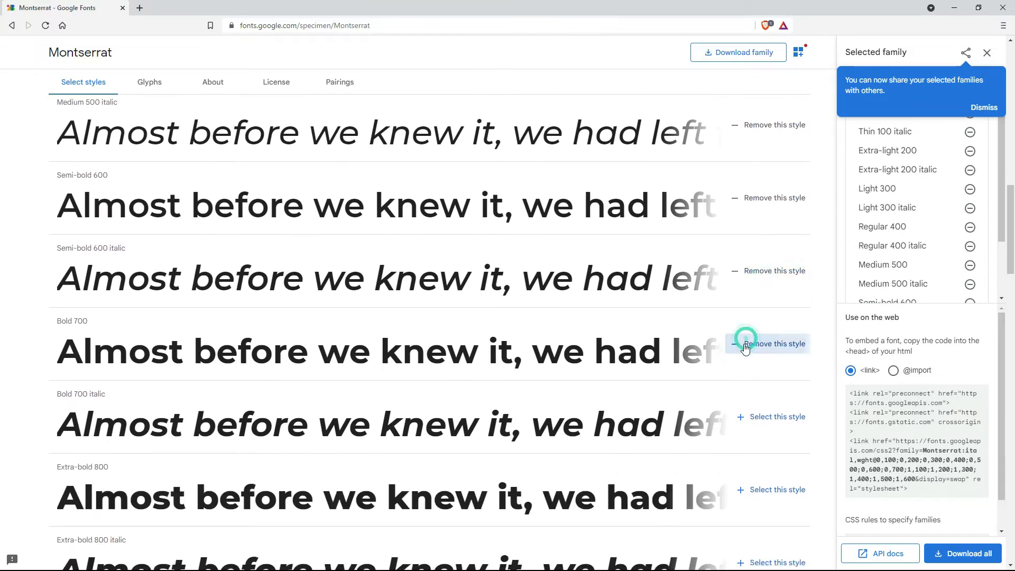
click(742, 417)
scroll(747, 416, down, 1)
scroll(747, 416, down, 2)
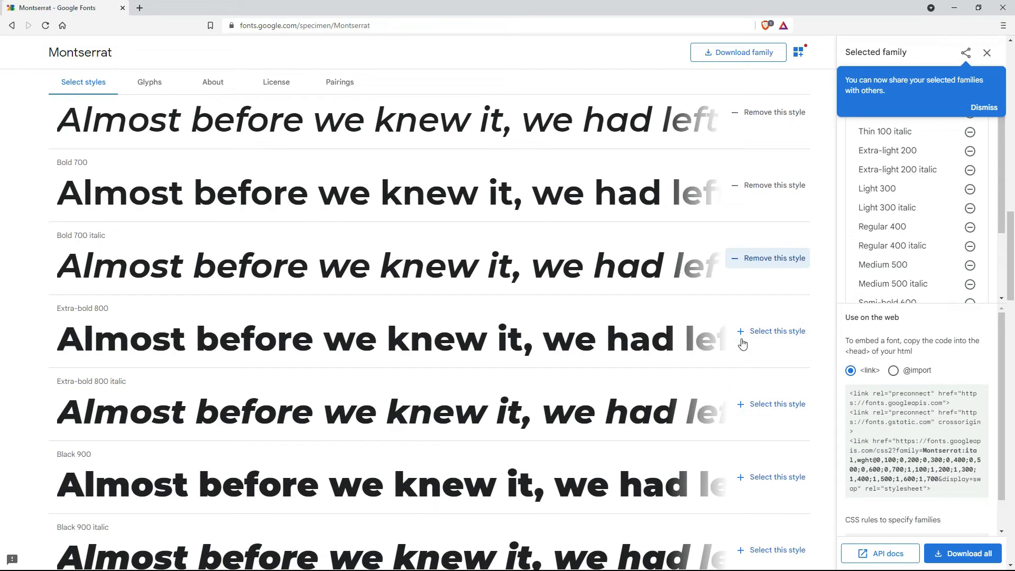
click(740, 333)
click(742, 405)
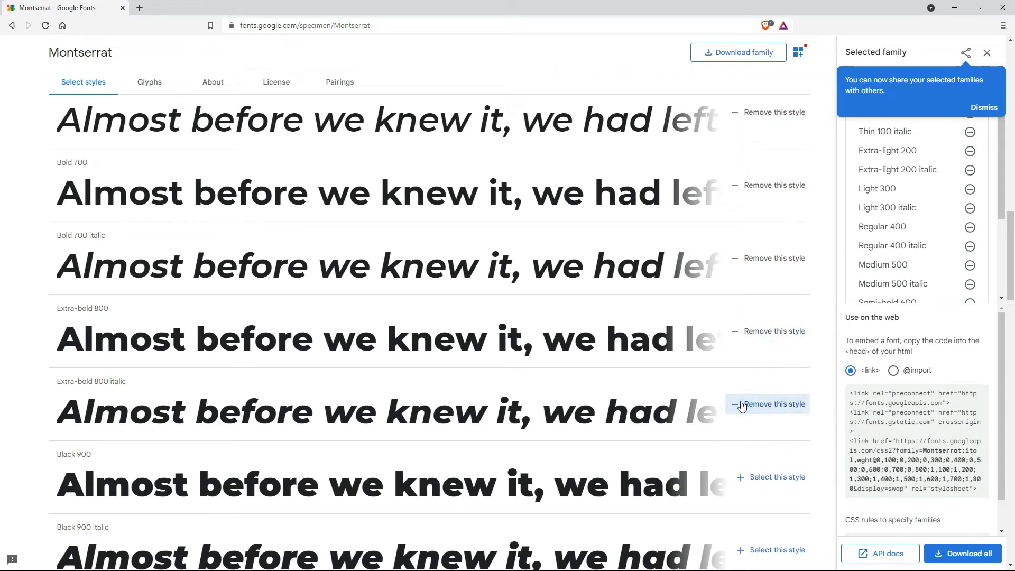
click(741, 479)
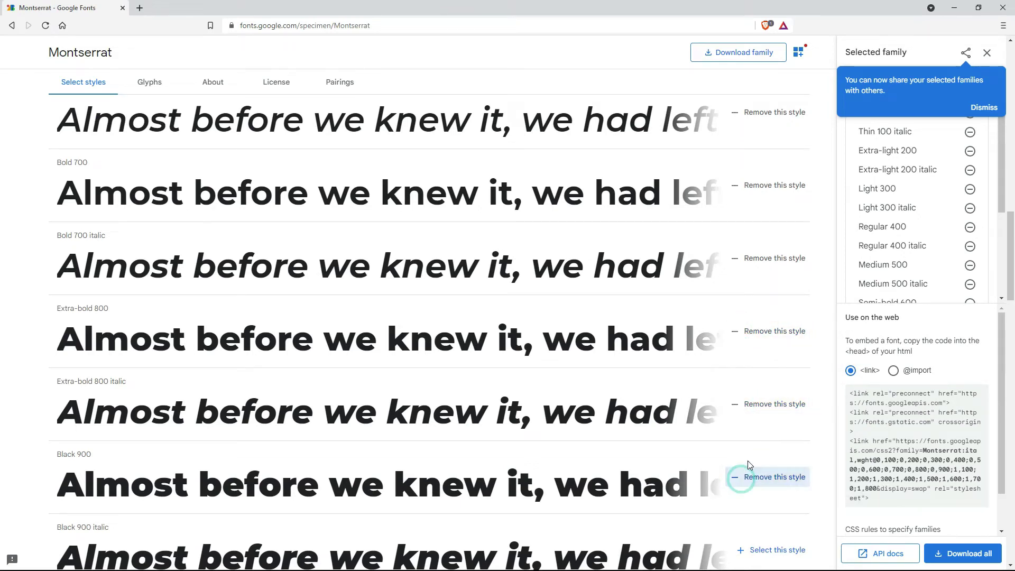
scroll(742, 476, down, 2)
click(745, 448)
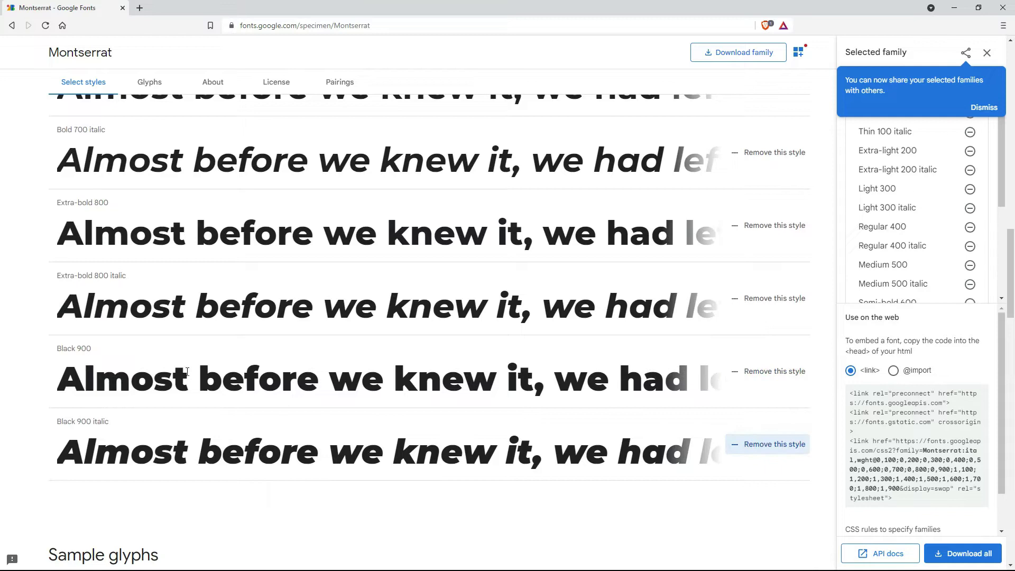
- Select the generated Montserrat <link> embed code
scroll(271, 341, up, 14)
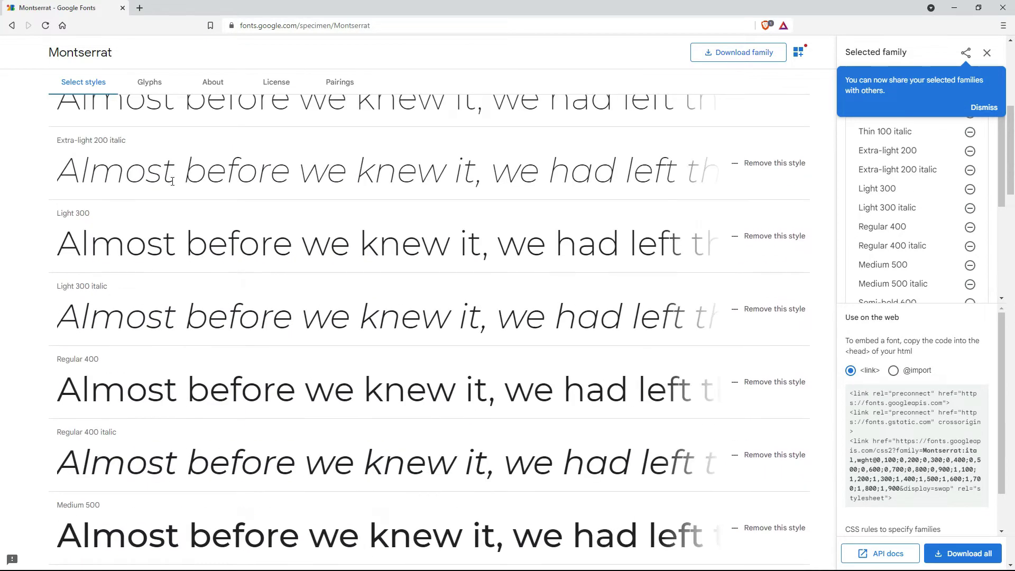
scroll(173, 183, up, 6)
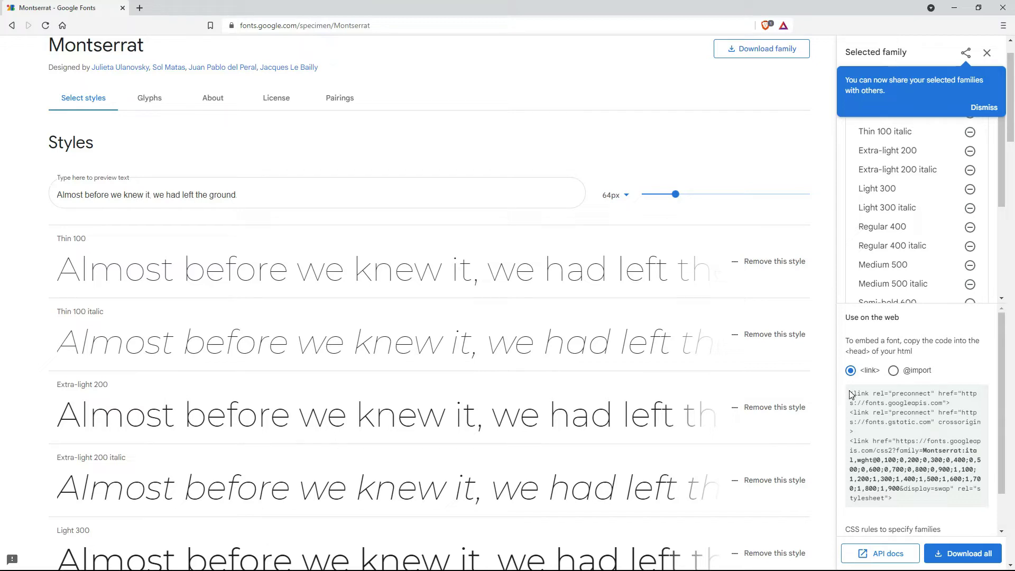
drag(850, 394, 897, 501)
key(ctrl+c)
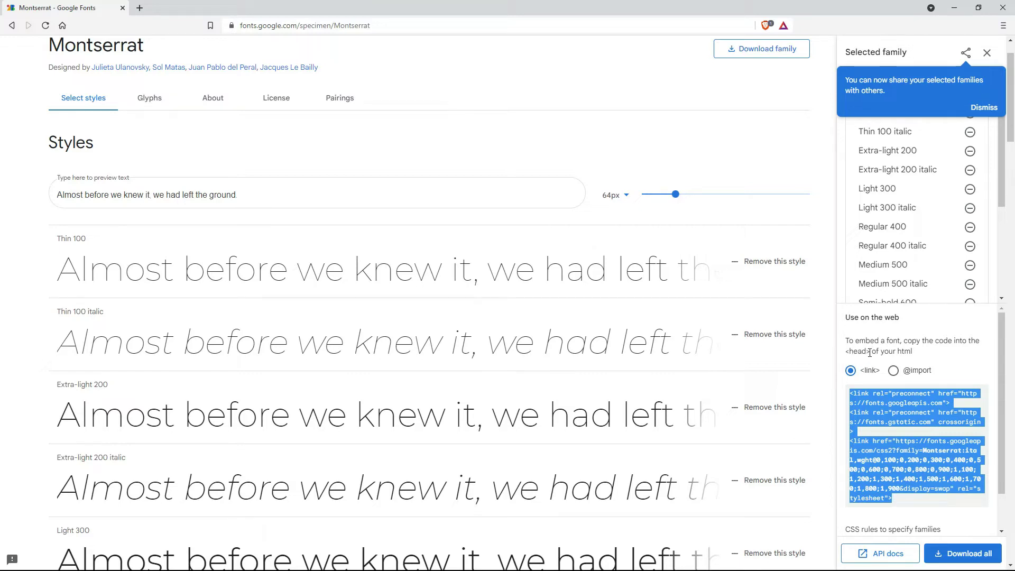
key(alt+Tab)
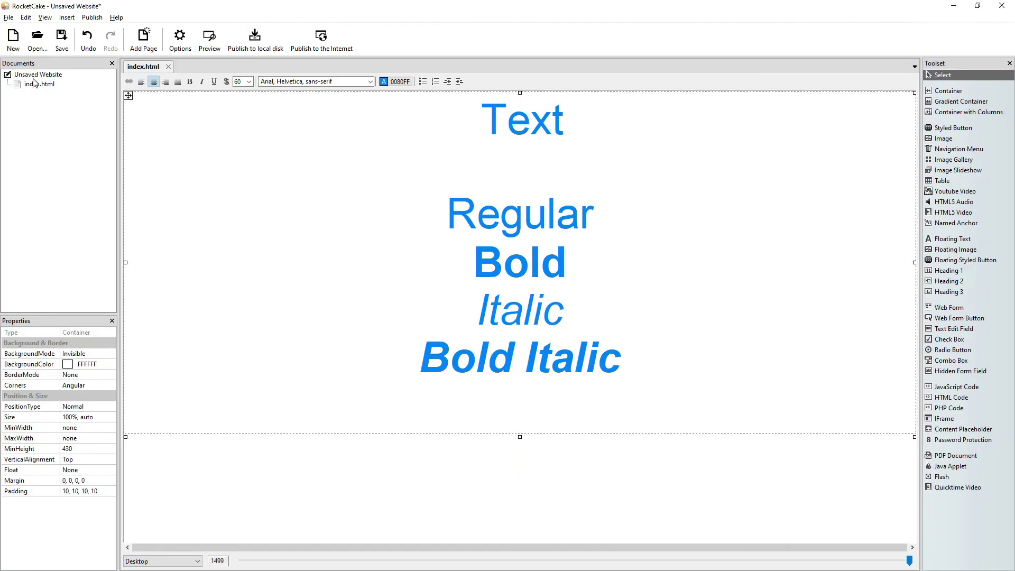
- Paste the Montserrat link tags into index.html's additional header HTML code
click(28, 84)
right_click(35, 85)
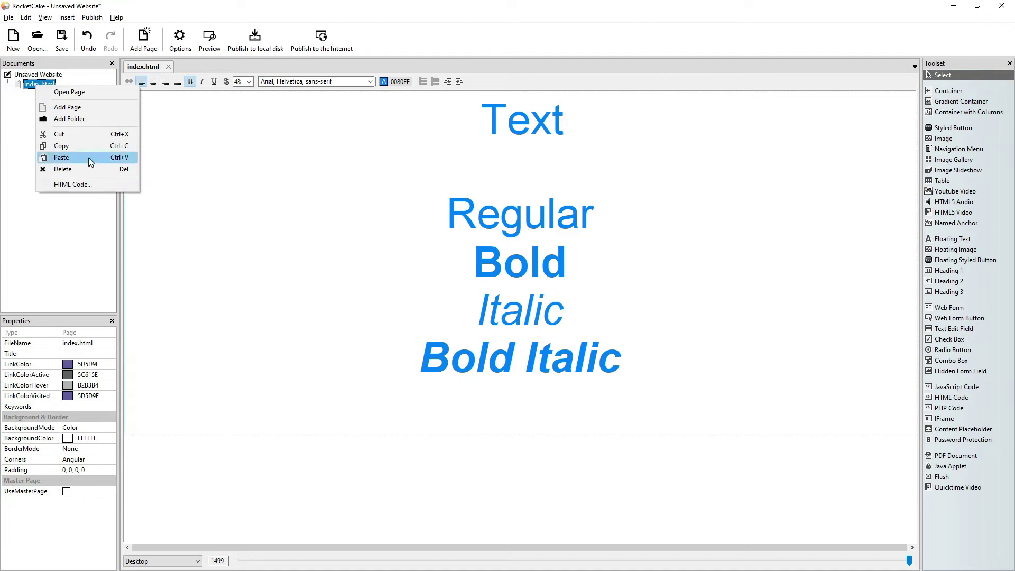
click(85, 184)
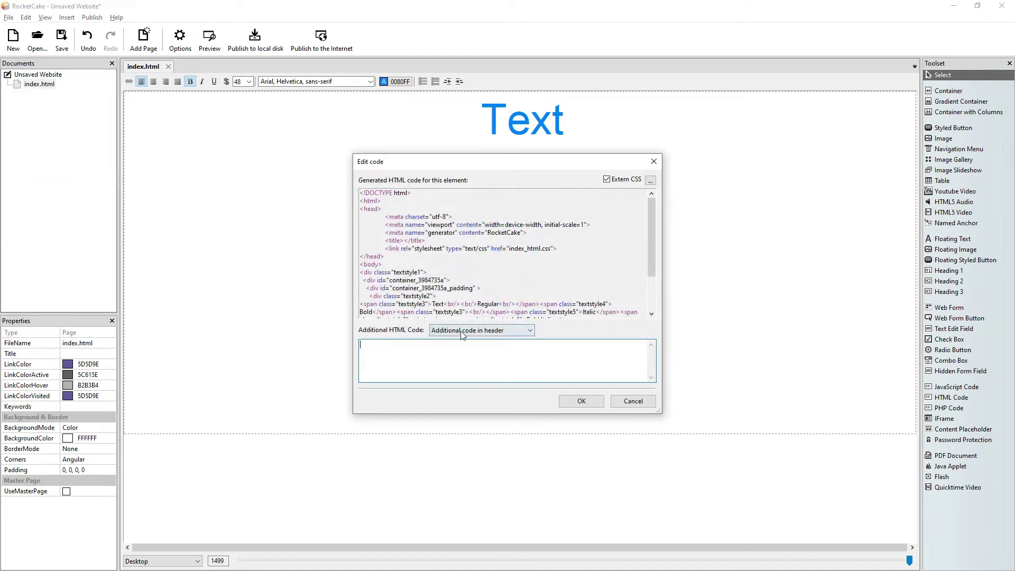
click(466, 354)
key(ctrl+v)
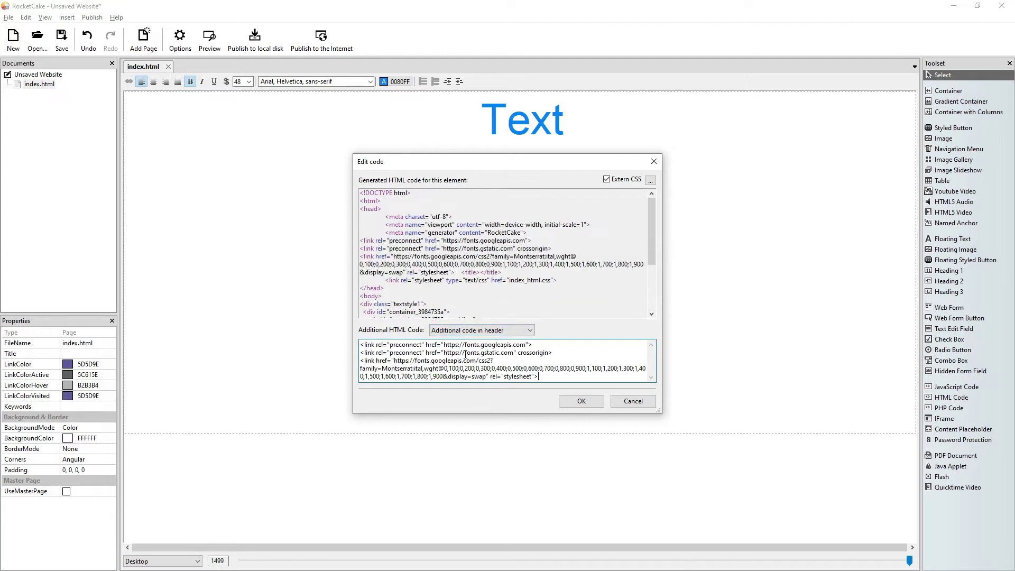
key(Return)
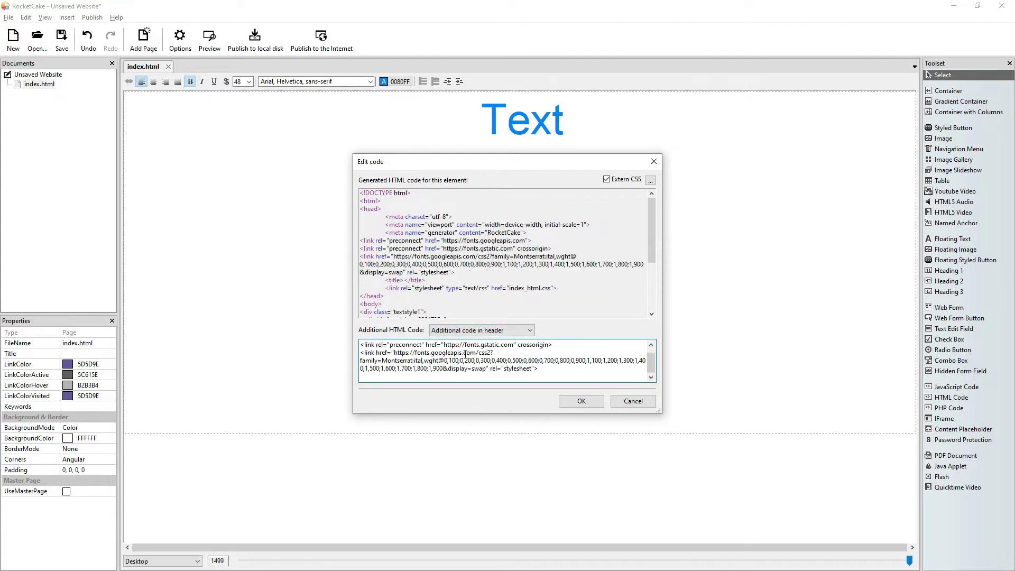
click(581, 401)
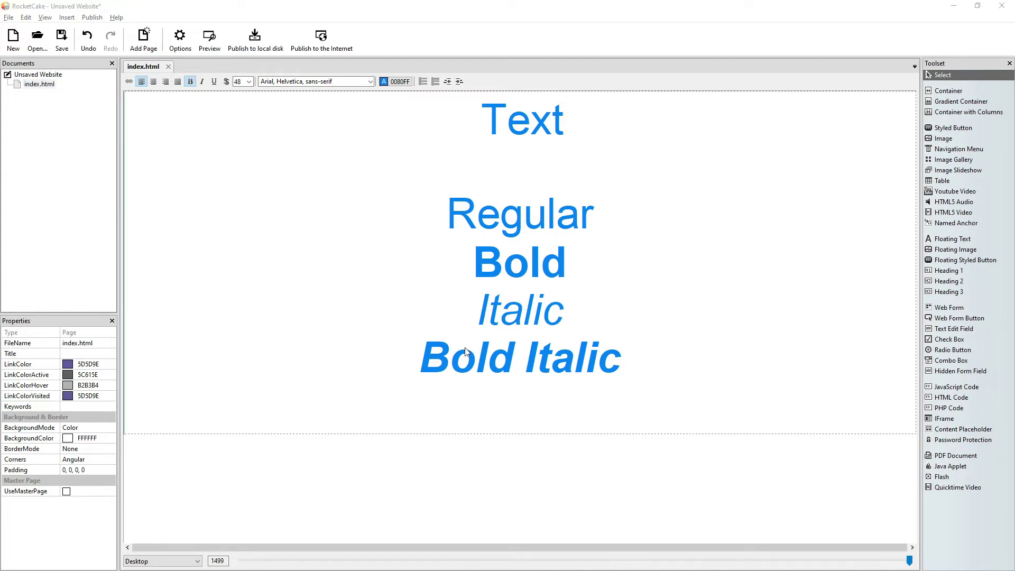
- Select the Montserrat font-family CSS rule on the Google Fonts page
key(alt+Tab)
scroll(952, 505, down, 1)
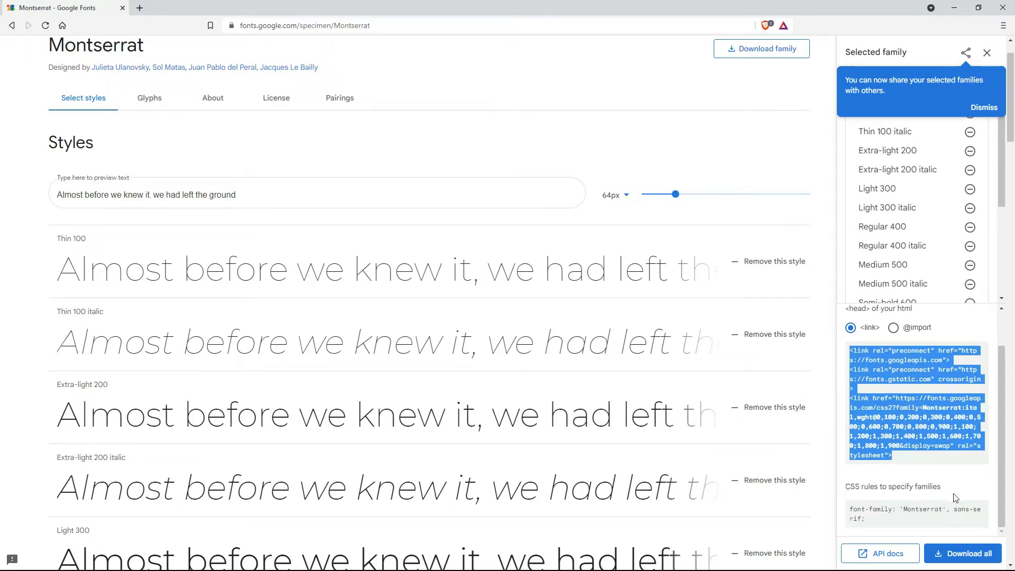
drag(850, 509, 878, 522)
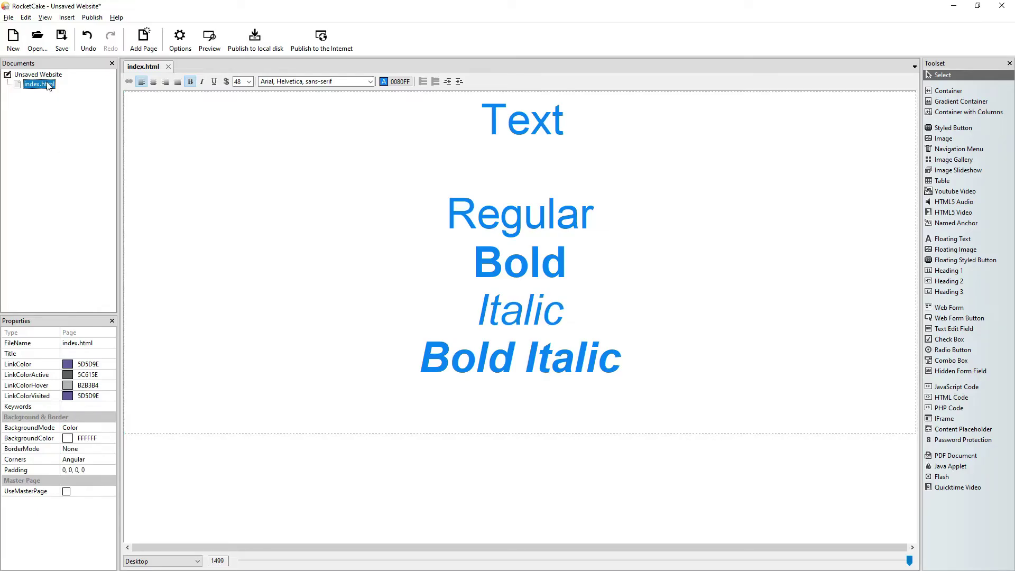
- Paste font-family: 'Montserrat', sans-serif; into index.html's Additional CSS styles
right_click(47, 85)
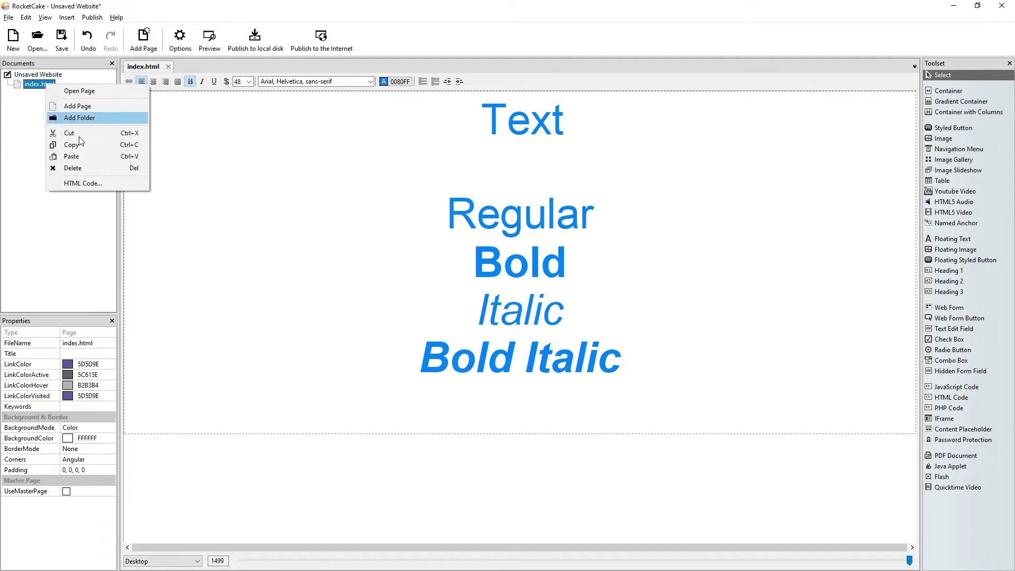
click(84, 181)
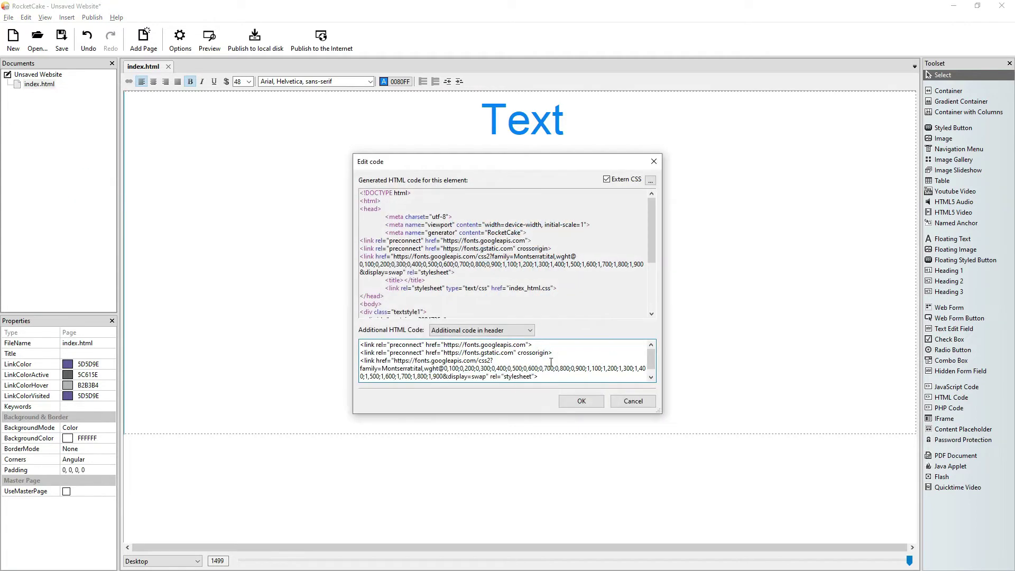
click(530, 329)
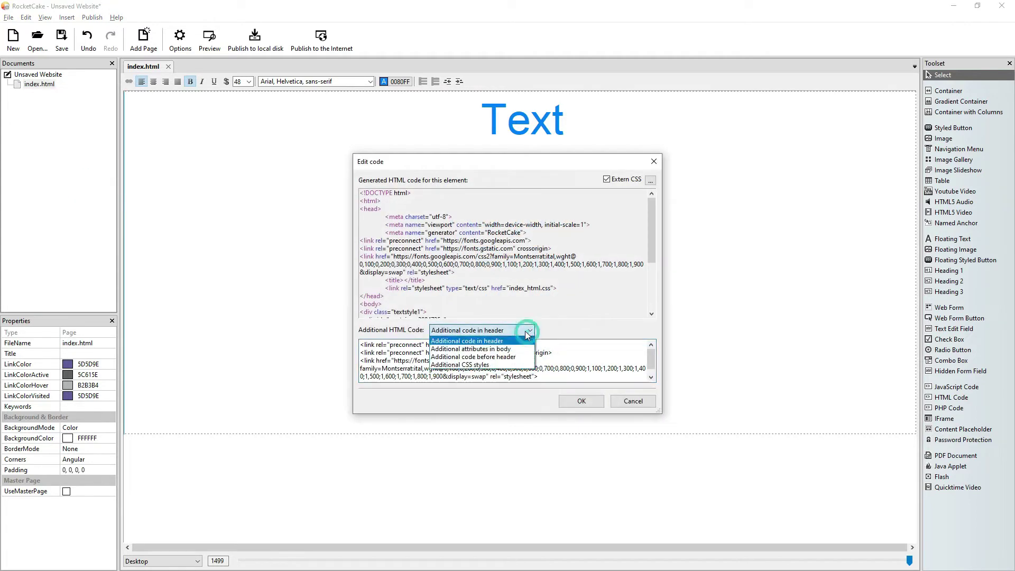
click(503, 365)
click(475, 363)
key(ctrl+v)
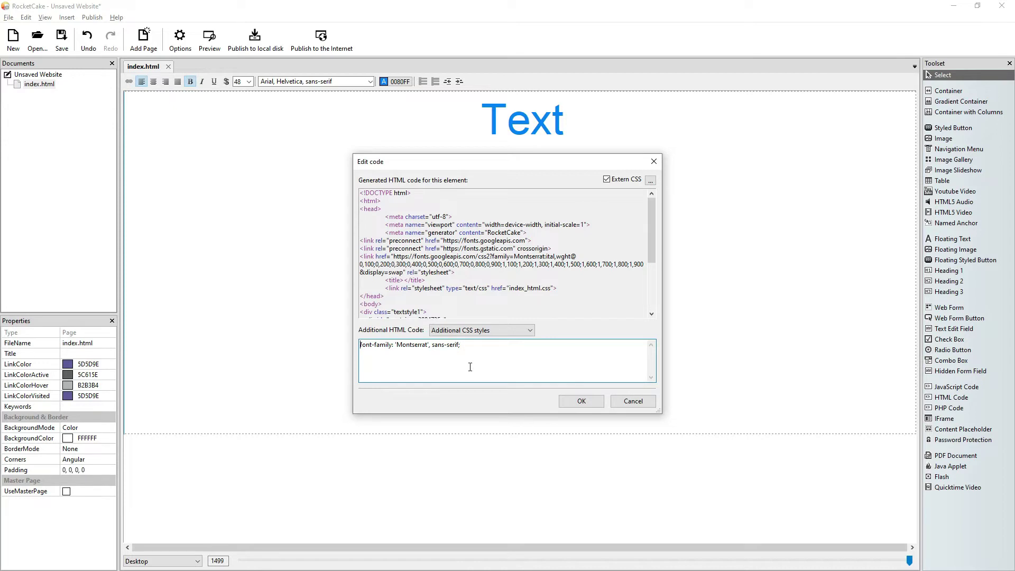
click(589, 400)
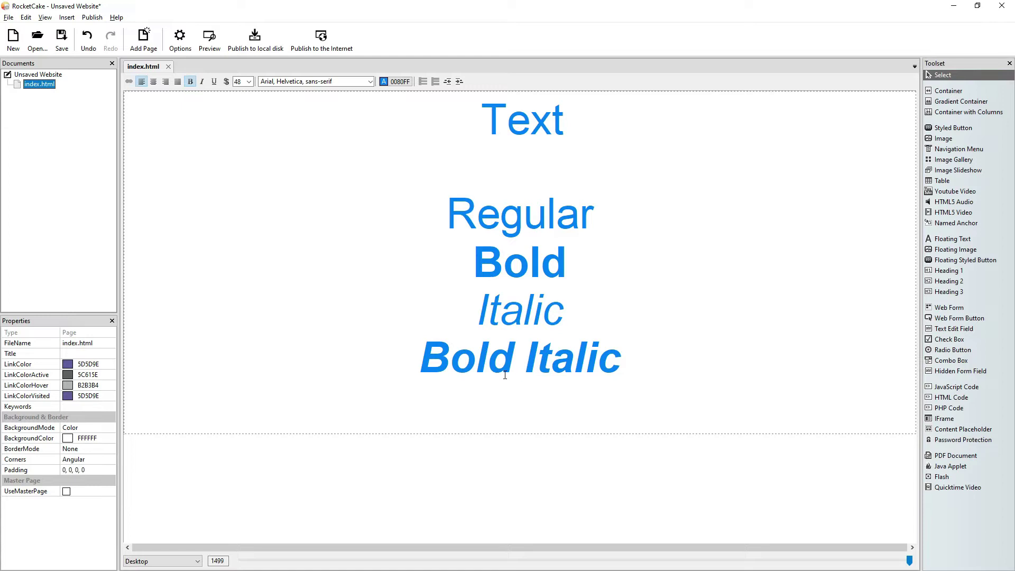
- Replace the container's sample lines with the single word Montserrat, correcting the capital O
click(622, 340)
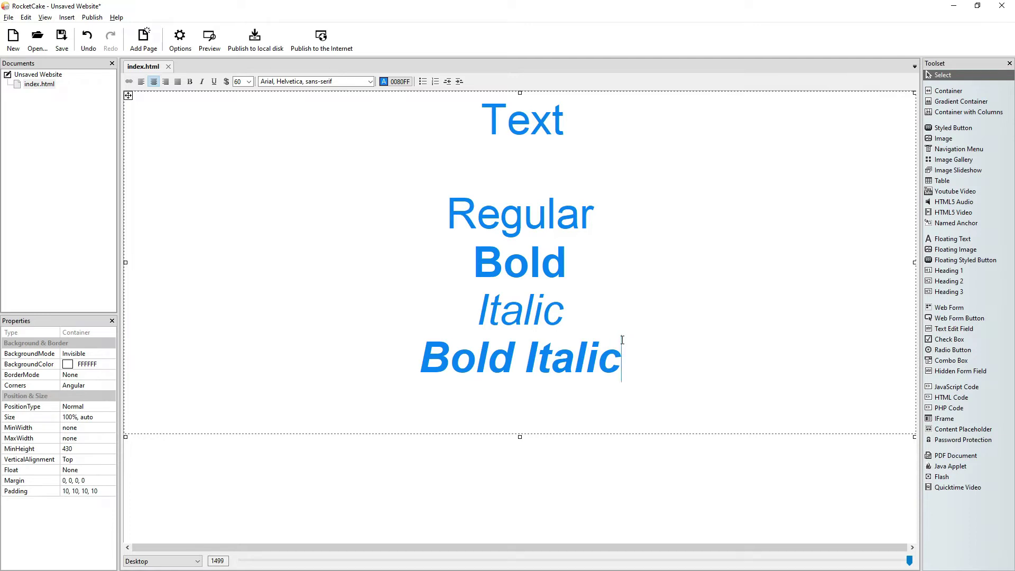
key(ctrl+a)
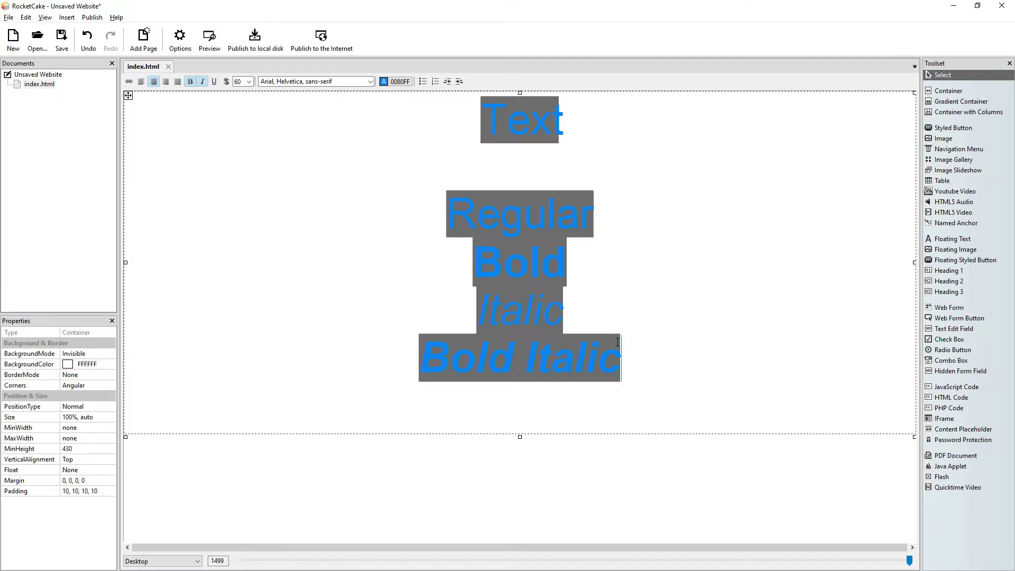
key(Delete)
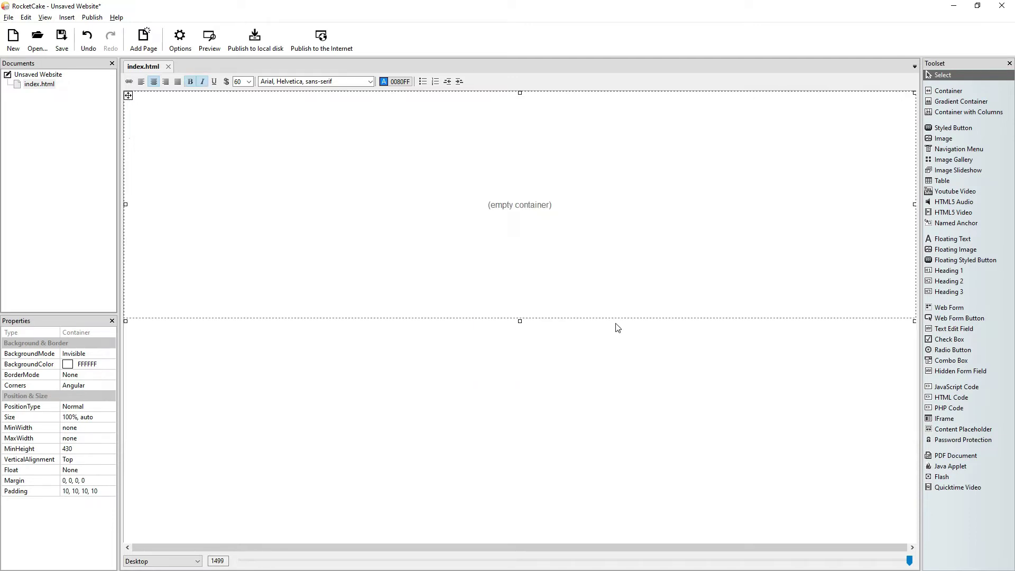
text(MOntse)
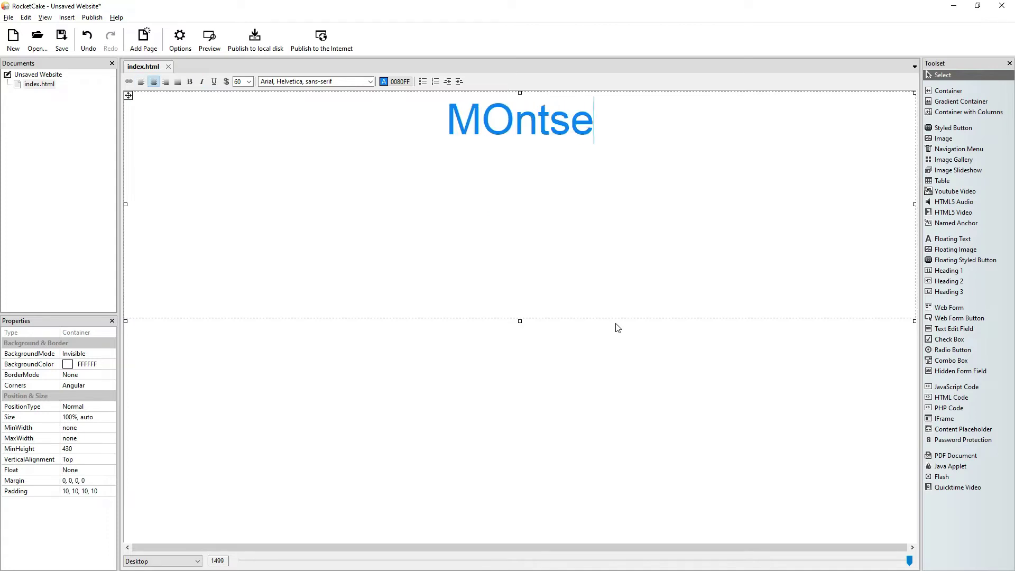
text(rrat)
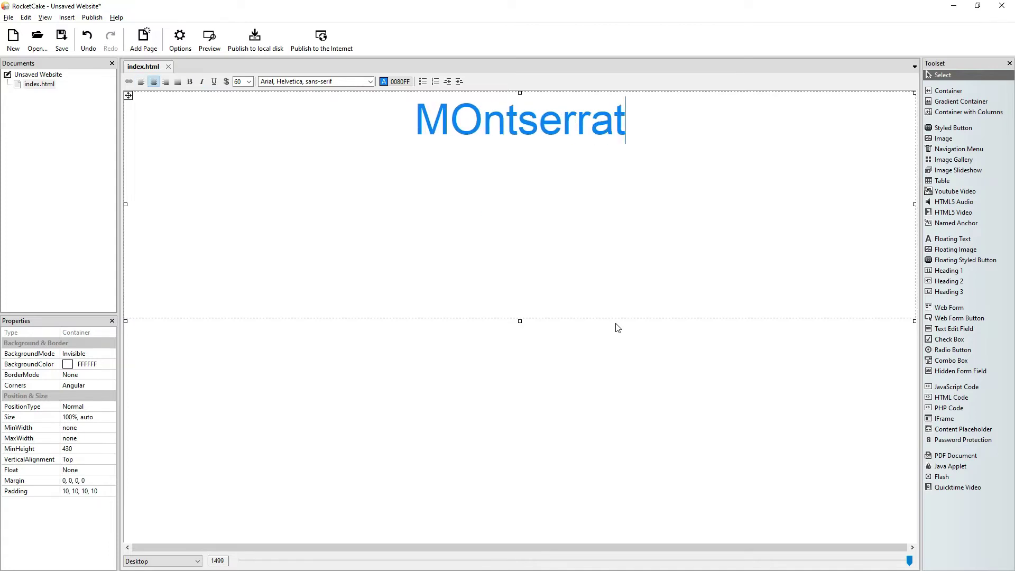
key(Left)
key(Left)
key(Left)
key(Left)
key(Left)
key(Left)
key(Left)
key(Left)
key(Left)
key(Delete)
text(o)
key(End)
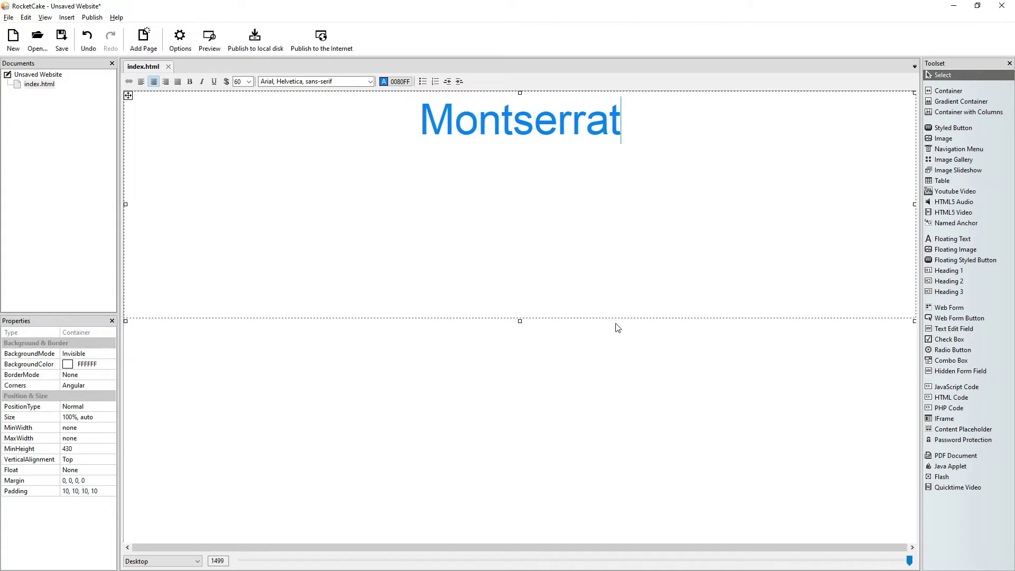
- Set the line to size 40 with font list Montserrat, Arial, Helvetica, sans-serif
click(248, 82)
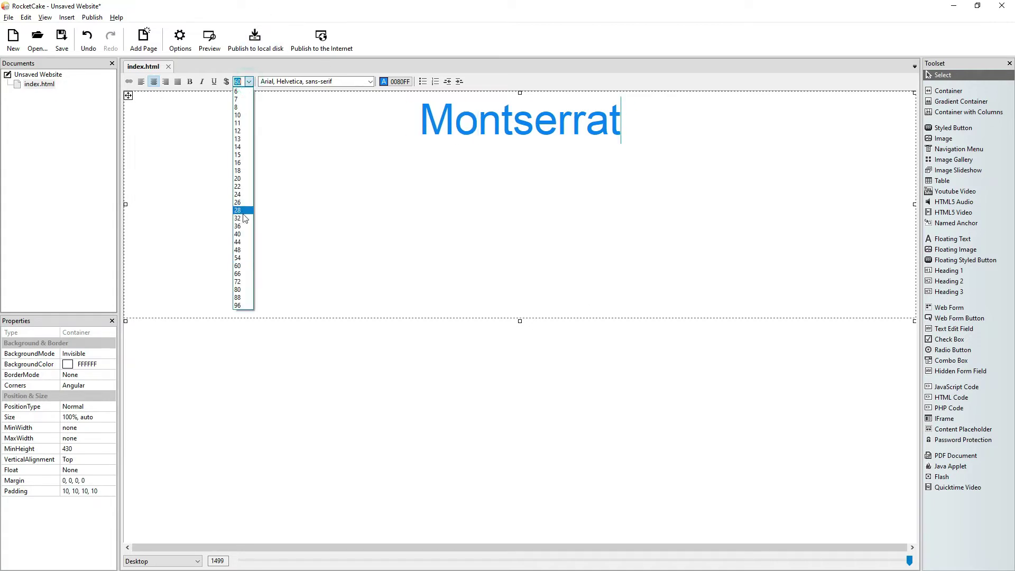
click(242, 234)
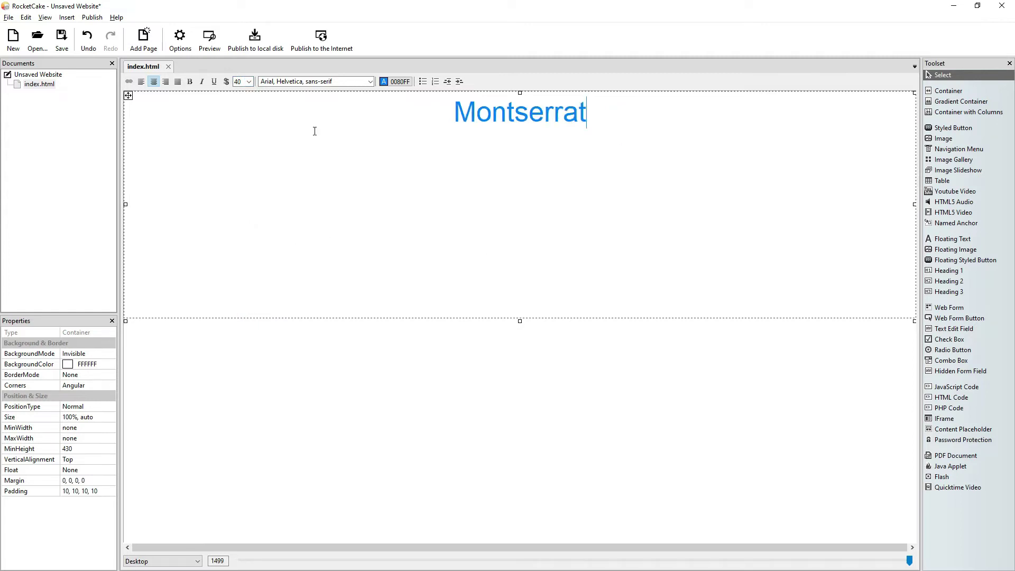
click(260, 82)
text(Montserrat,)
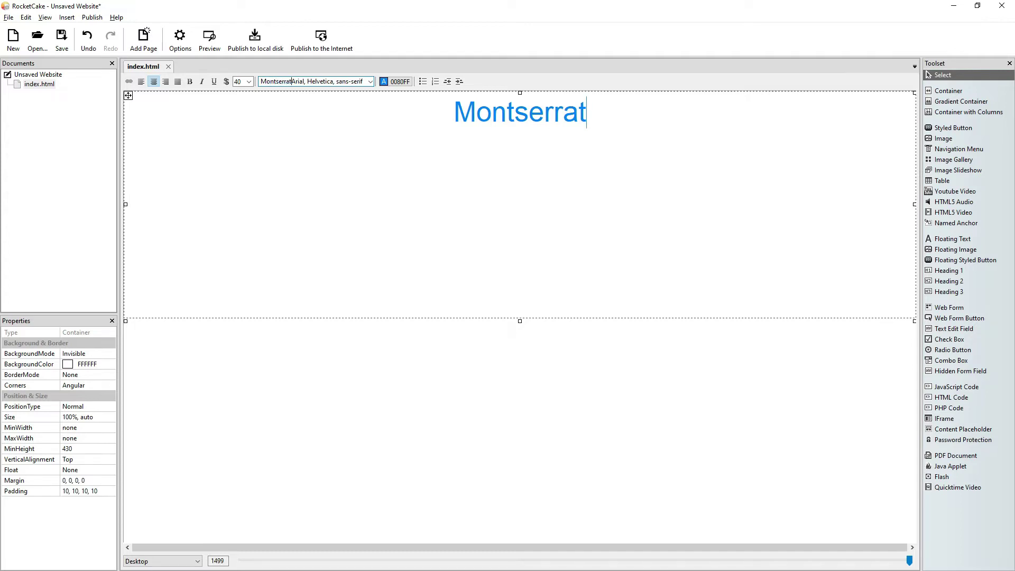
key(Return)
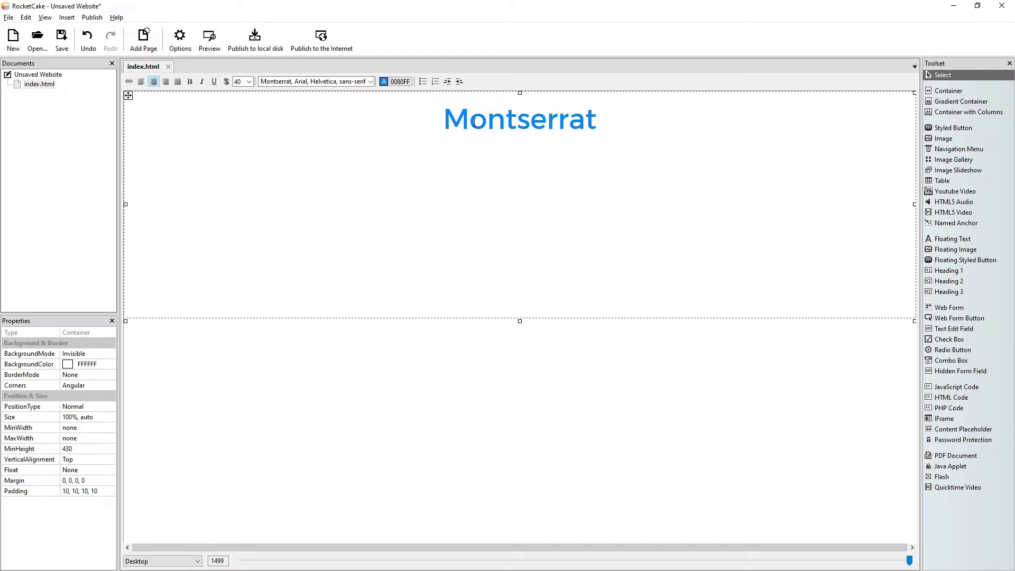
- Set the heading's font family to 'Montserrat, Times New Roman', keeping Times New Roman as fallback
click(370, 81)
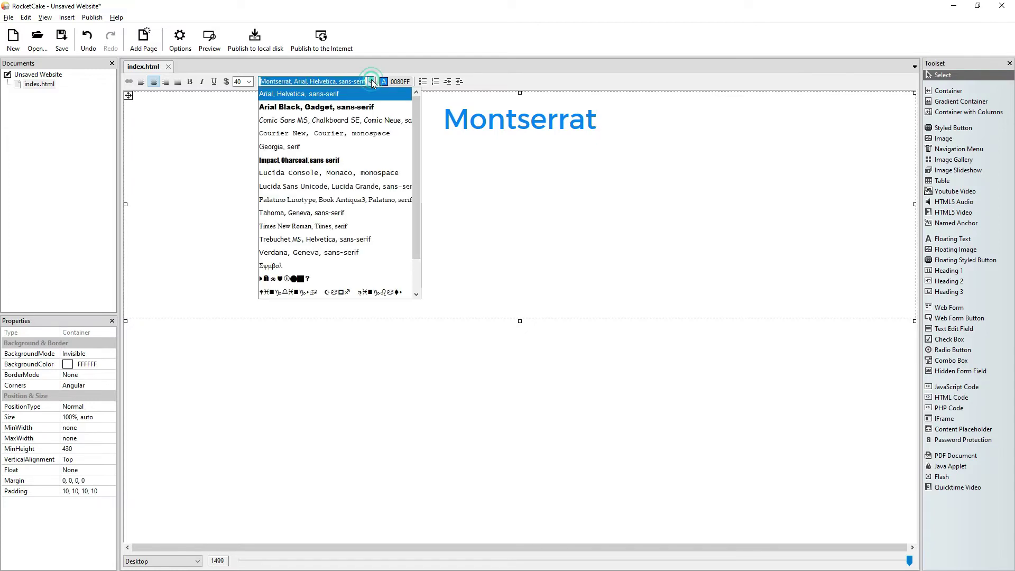
click(339, 226)
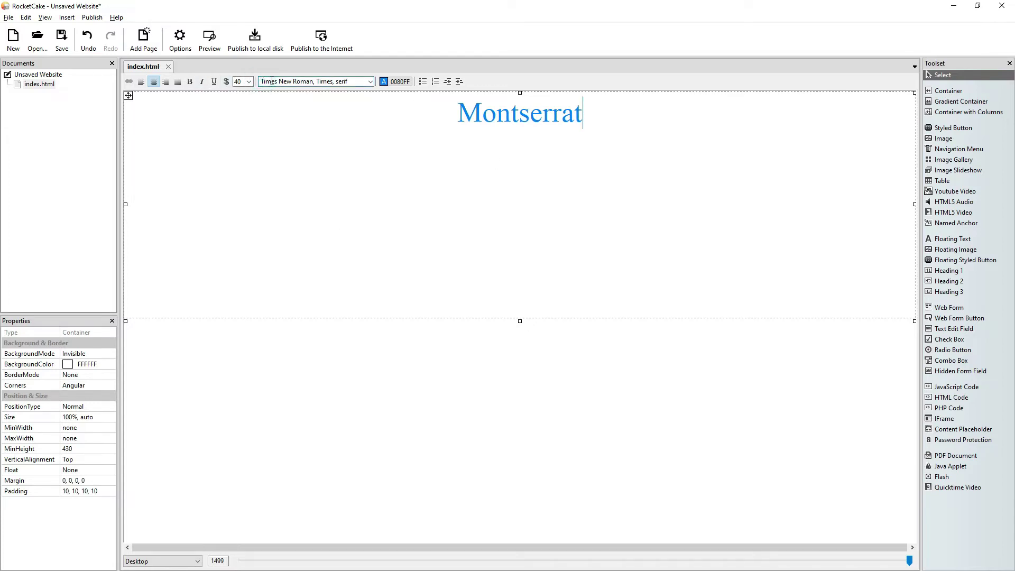
text(Montserrat,)
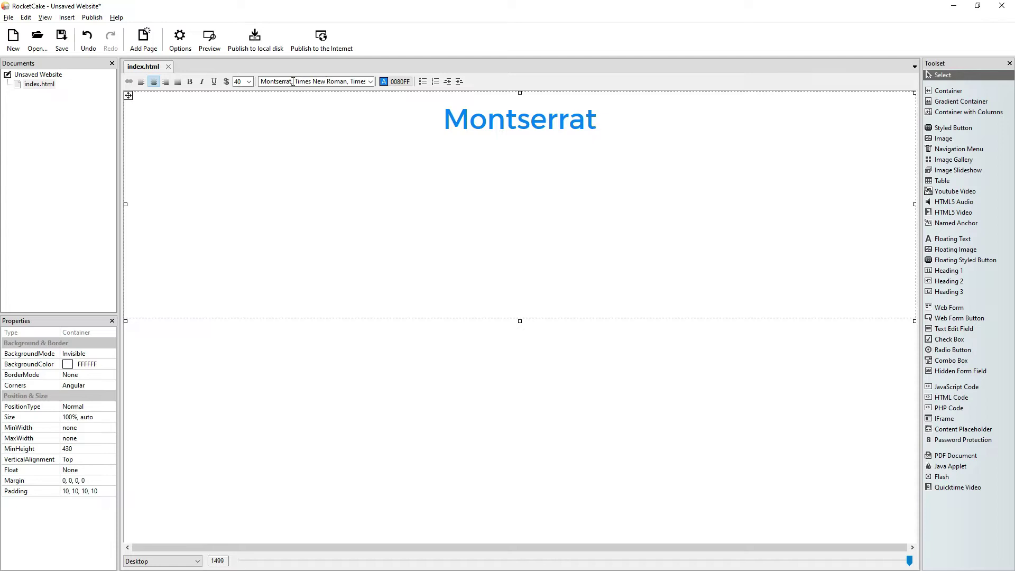
click(328, 81)
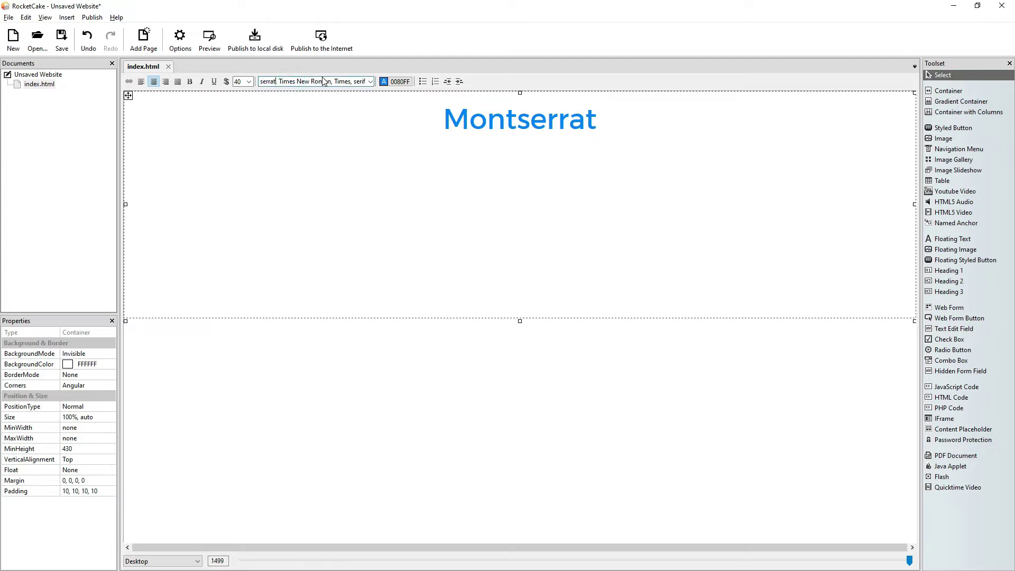
text(x)
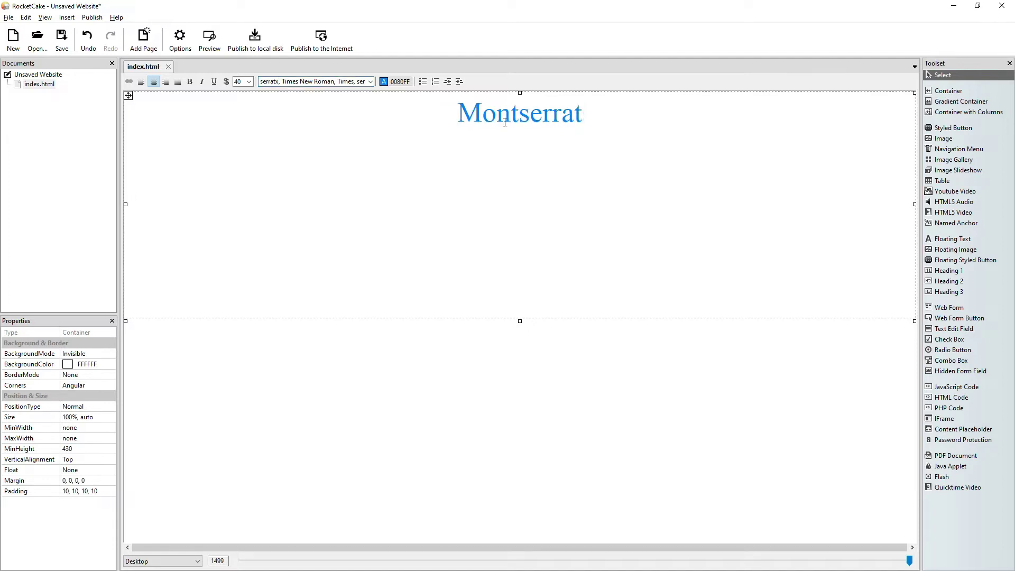
click(87, 42)
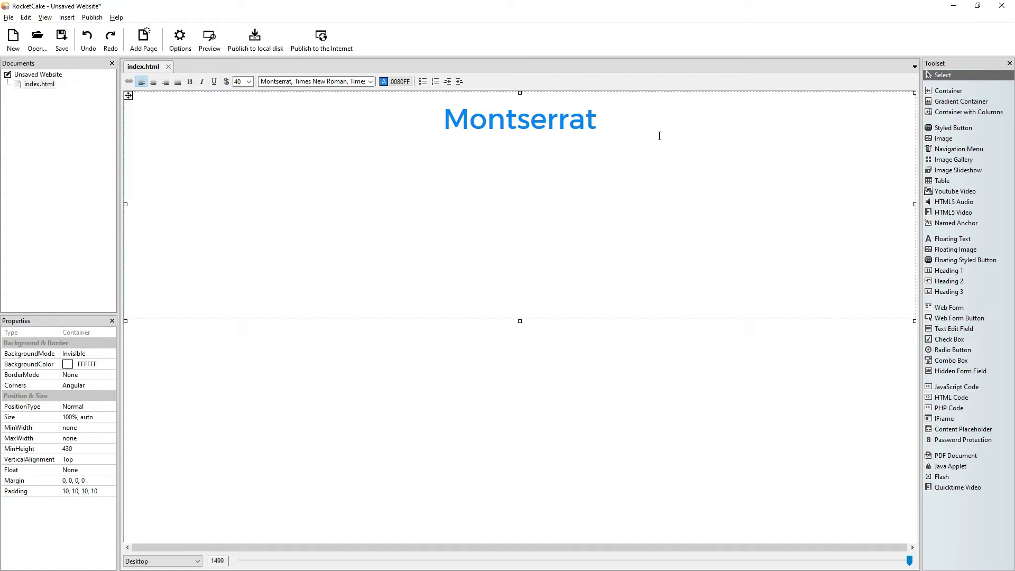
- Select and copy the whole Montserrat heading line
click(624, 126)
key(Home)
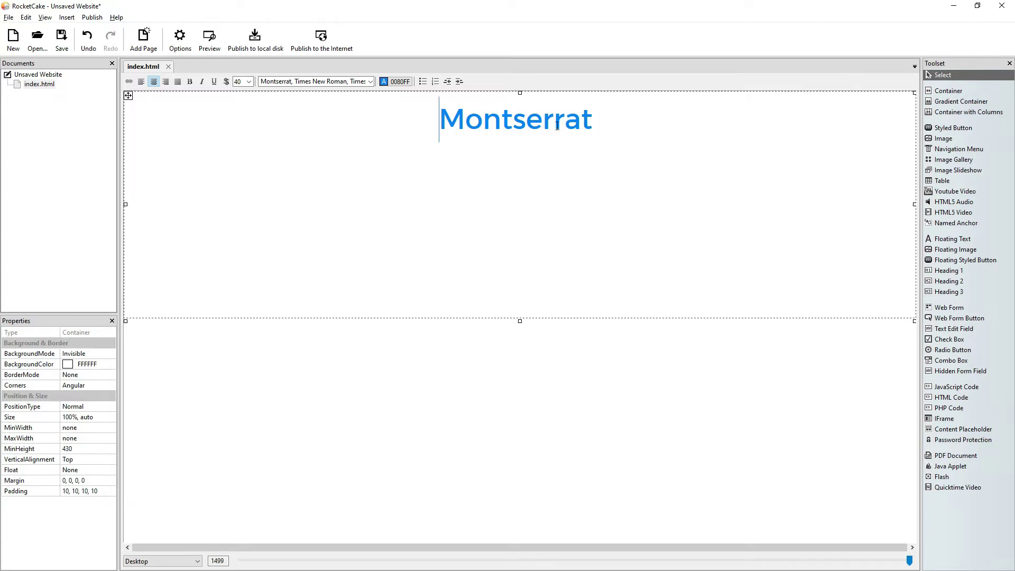
key(shift+End)
key(ctrl+c)
key(End)
- Paste the Montserrat line eight times on new lines, giving nine stacked copies
key(Return)
key(ctrl+v)
key(Return)
key(ctrl+v)
key(Return)
key(ctrl+v)
key(Return)
key(ctrl+v)
key(Return)
key(ctrl+v)
key(Return)
key(ctrl+v)
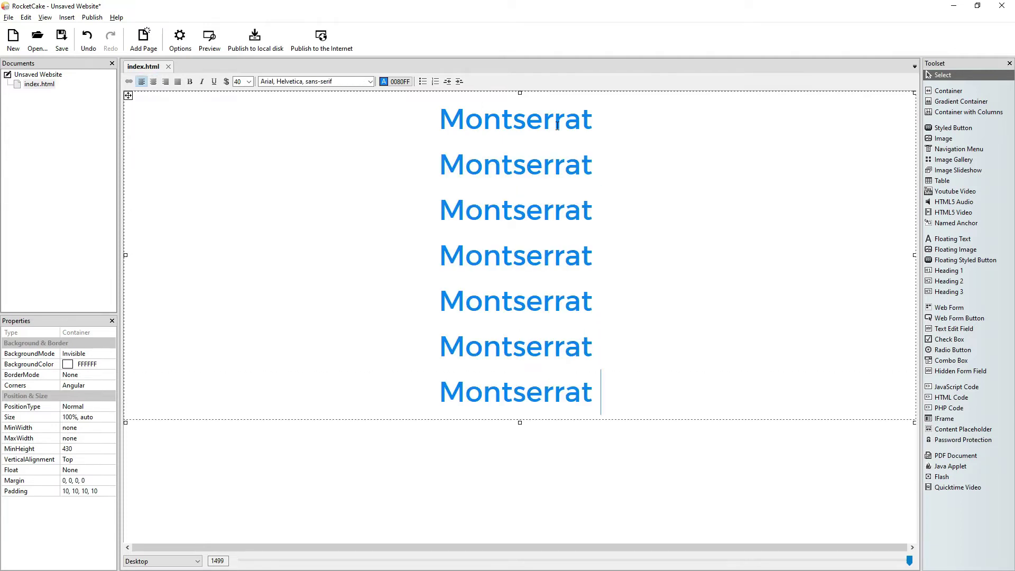
key(Return)
key(ctrl+v)
key(Return)
key(ctrl+v)
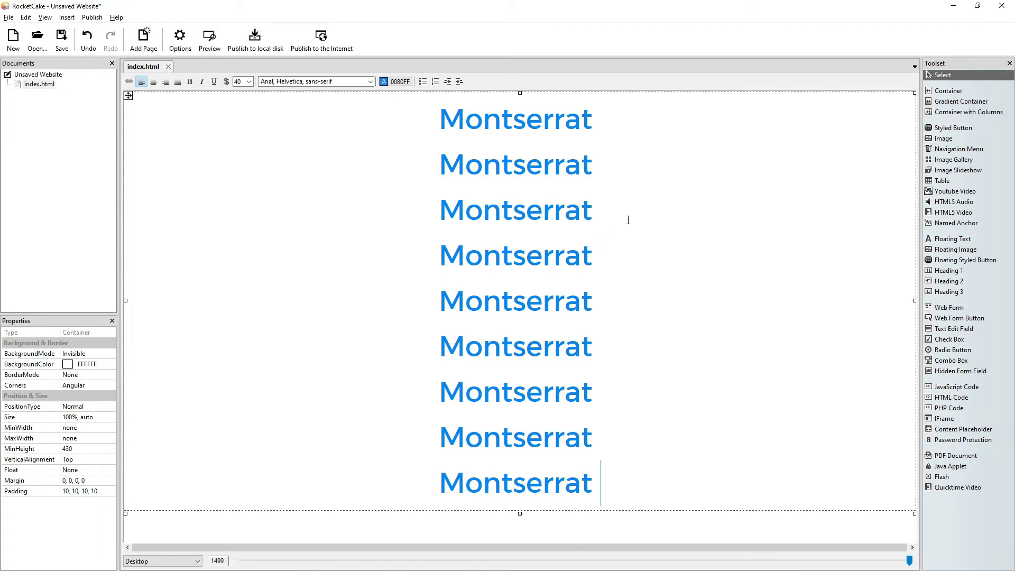
click(658, 126)
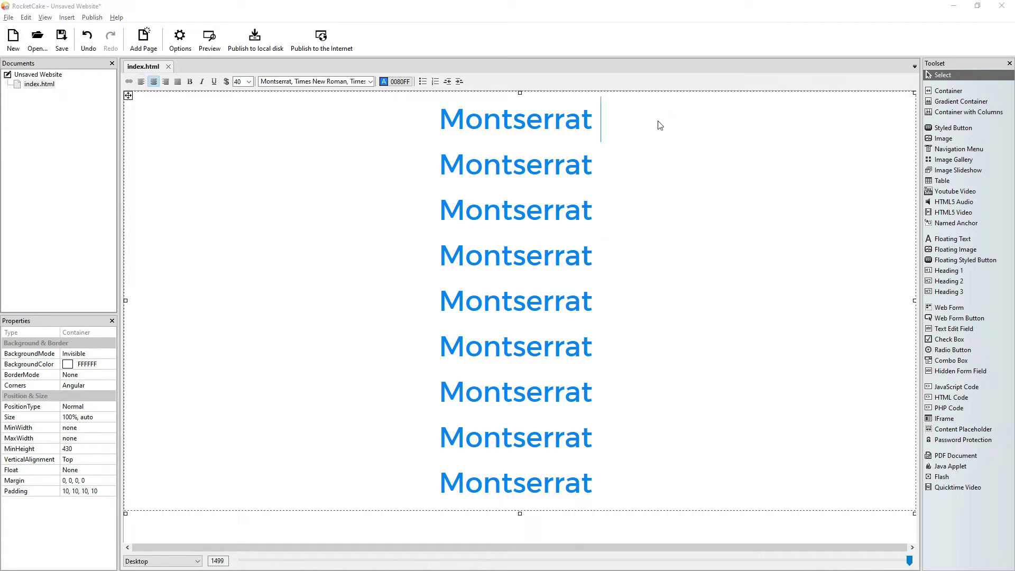
- After checking the weight names on Google Fonts, append ' Thin' so the first line reads Montserrat Thin
key(alt+Tab)
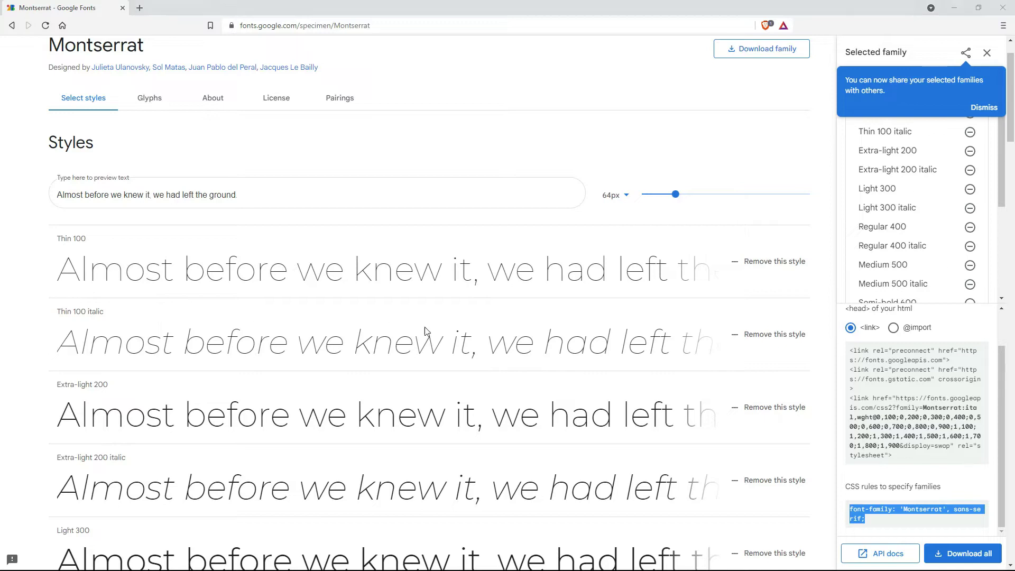
key(alt+Tab)
text(Thin)
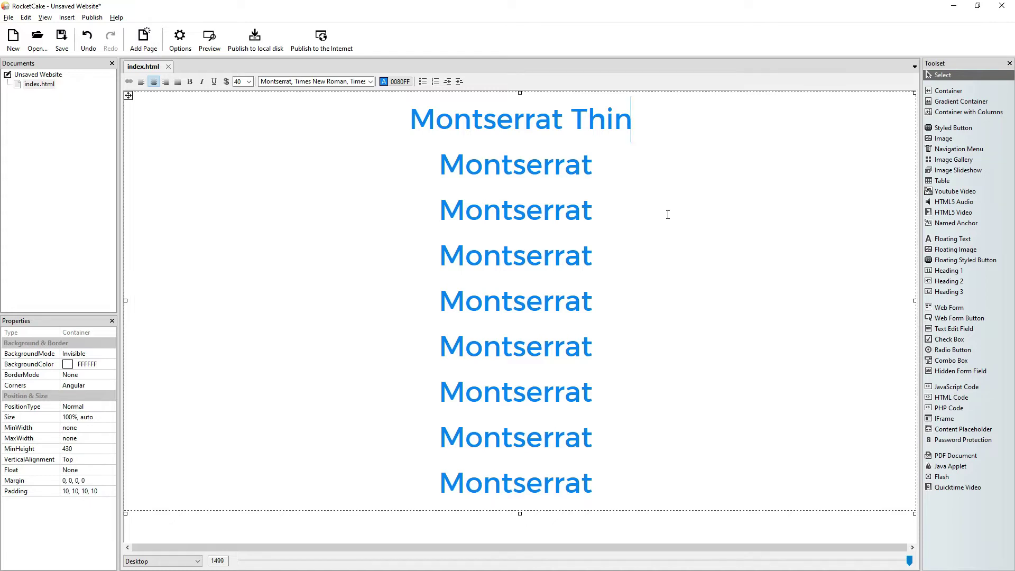
triple_click(476, 118)
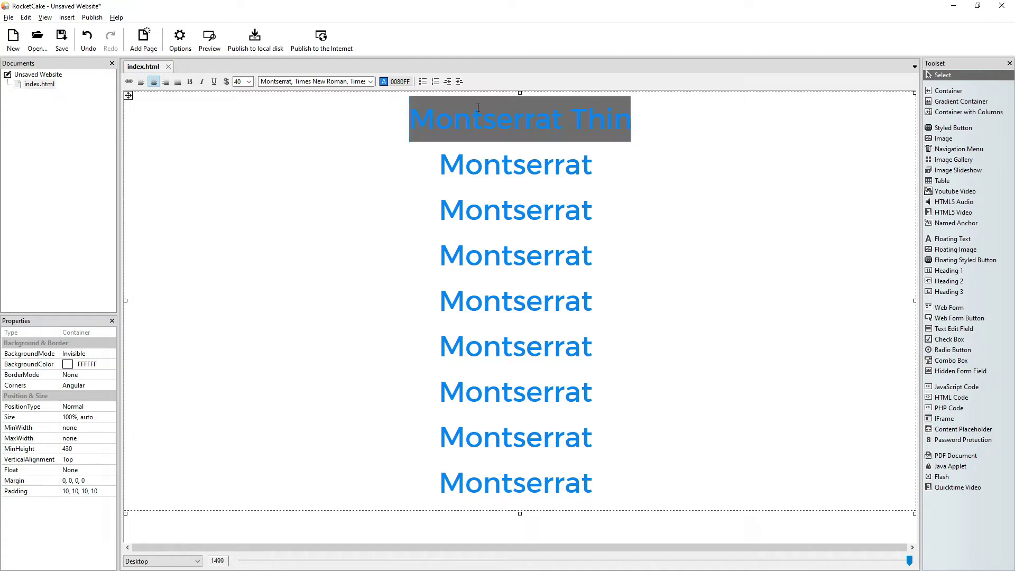
- Set the first line's font family to Montserrat Thin
click(285, 83)
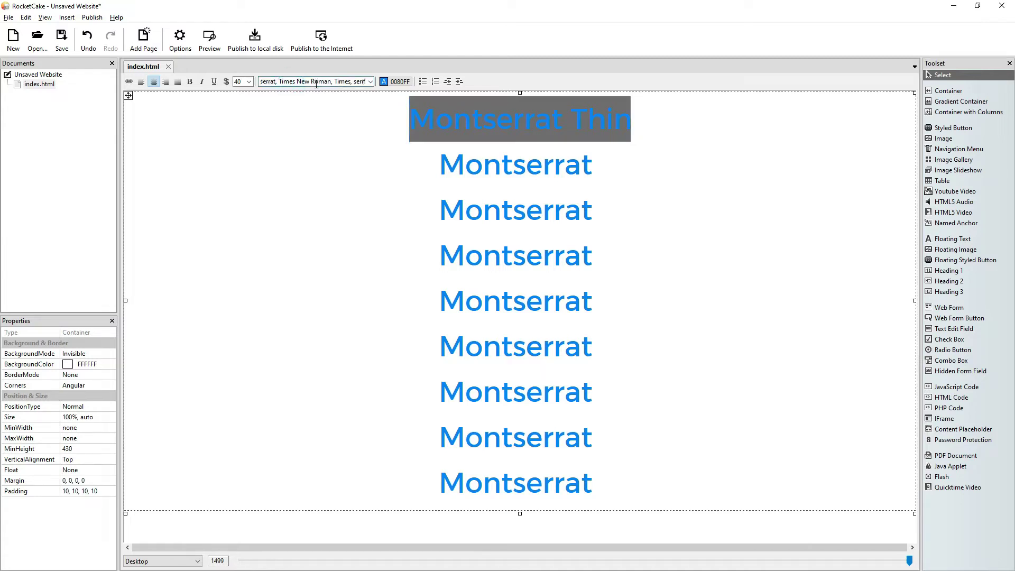
text(Thin)
key(Return)
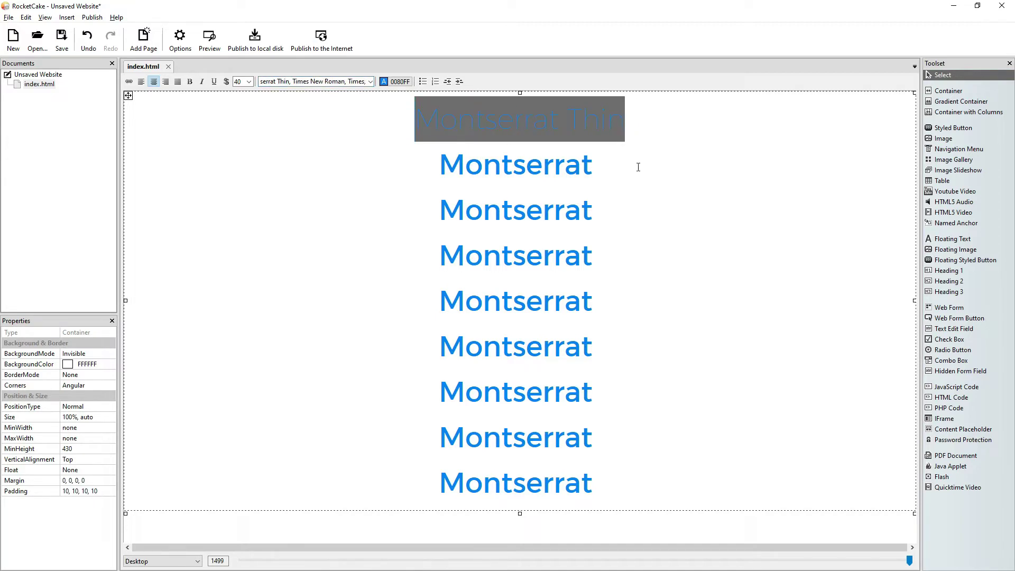
- Check the next weight on Google Fonts and append ' Extra-light' to the second line
click(638, 167)
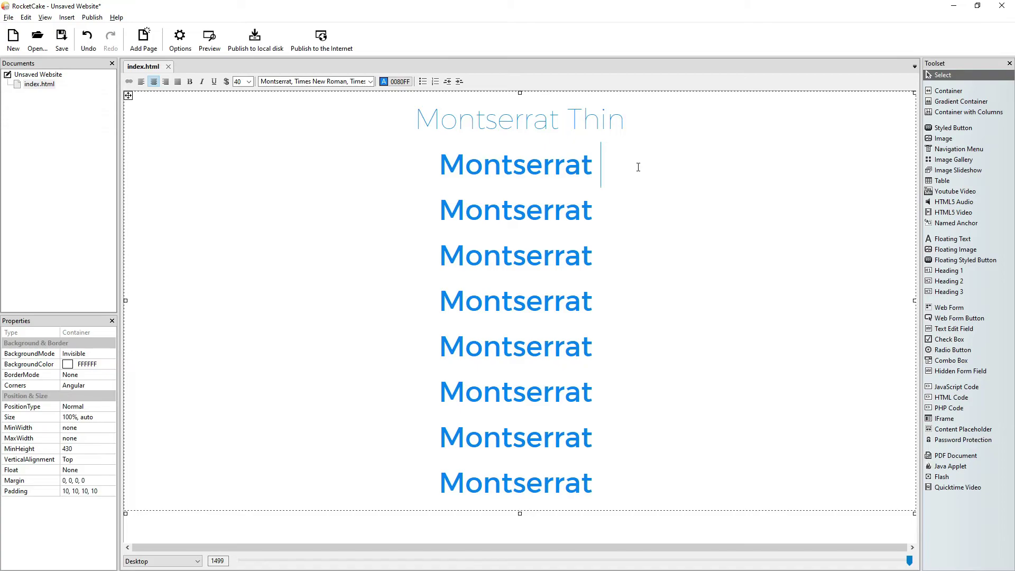
key(alt+Tab)
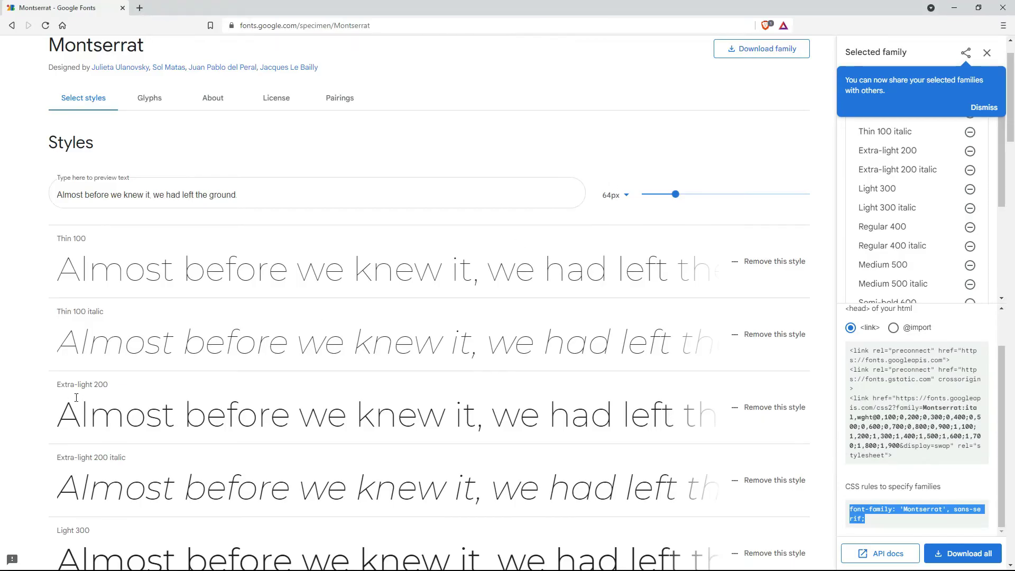
scroll(79, 327, down, 2)
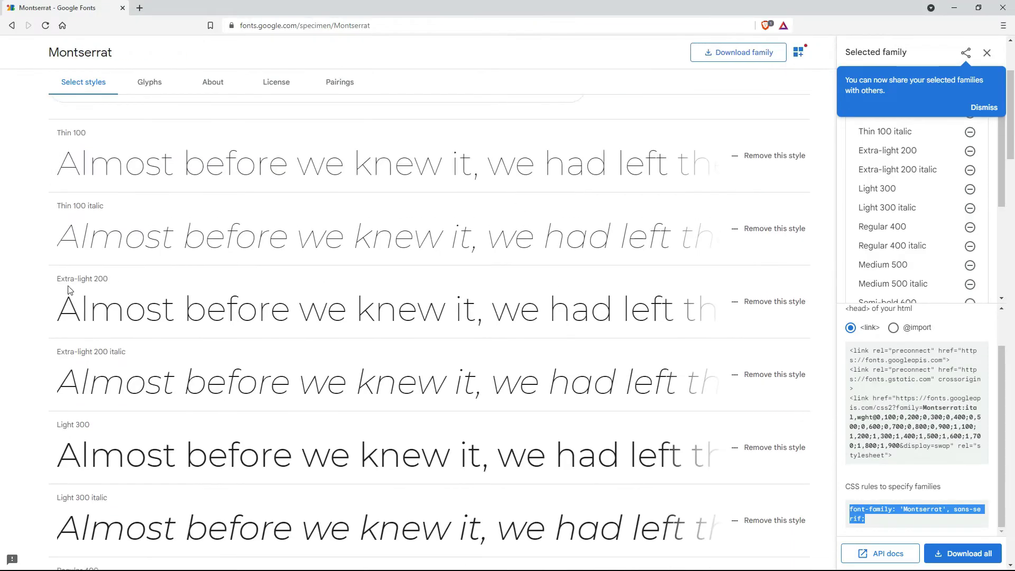
key(alt+Tab)
text(Extra)
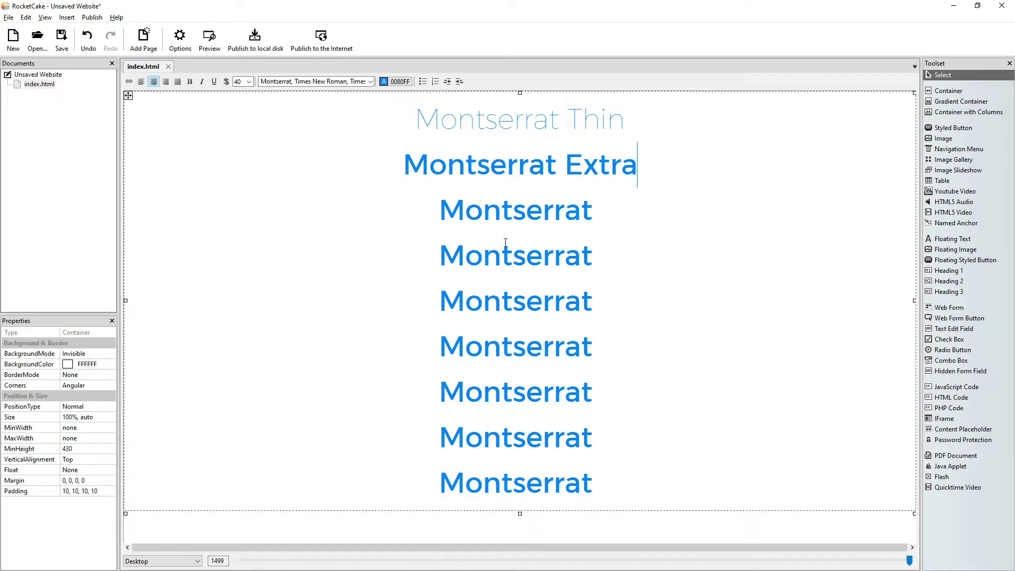
text(-light)
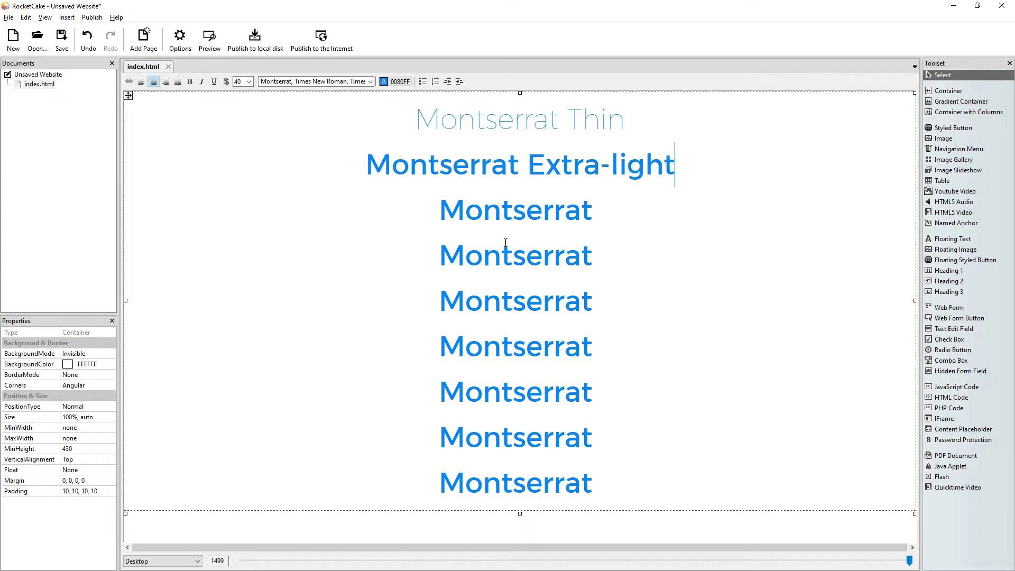
- Change the Extra-light line's font family to 'Montserrat Extra-light, Times New Roman…', then launch LibreOffice
key(shift+Home)
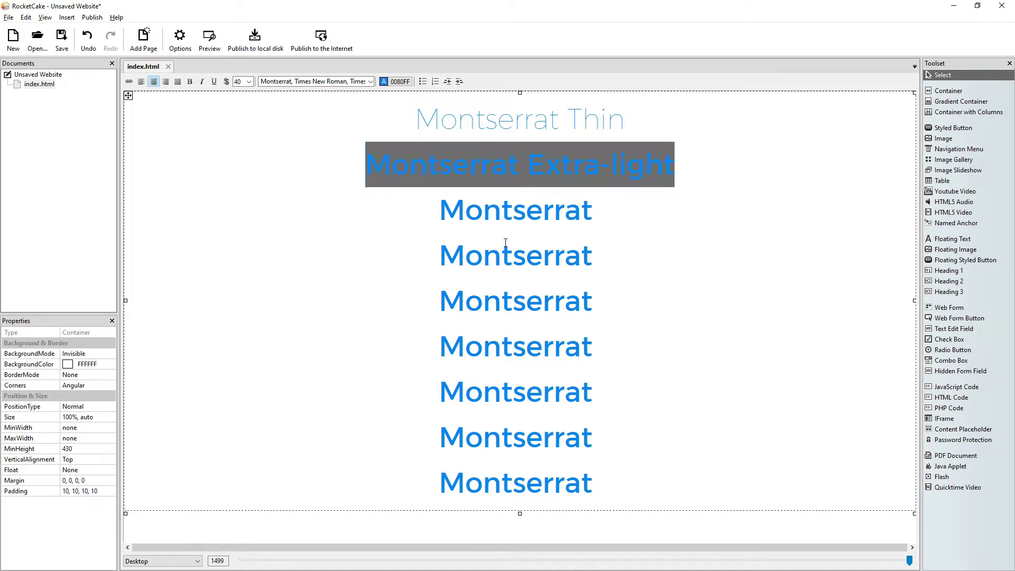
click(291, 81)
click(277, 82)
text(Extral)
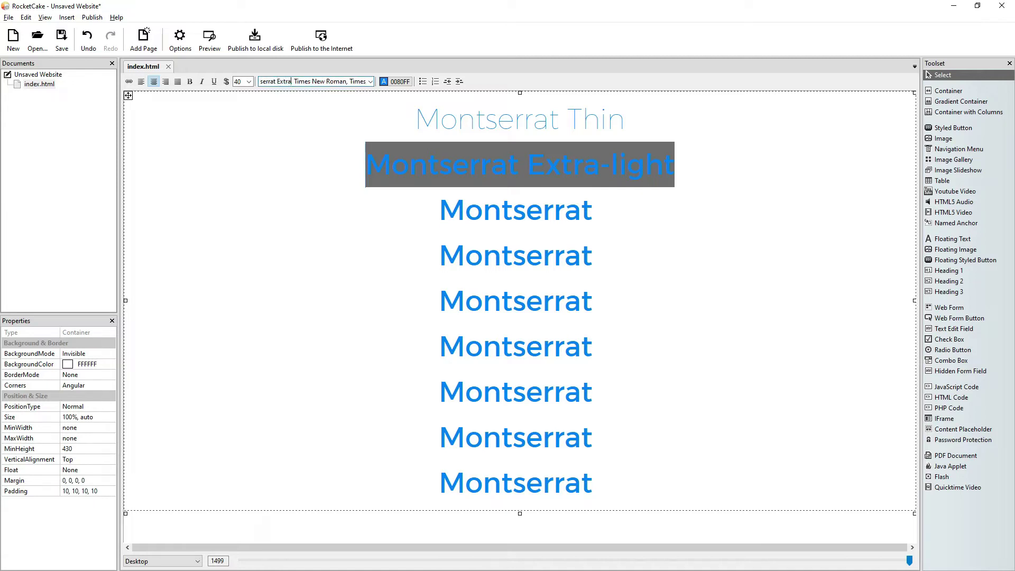
key(Delete)
text(-light,)
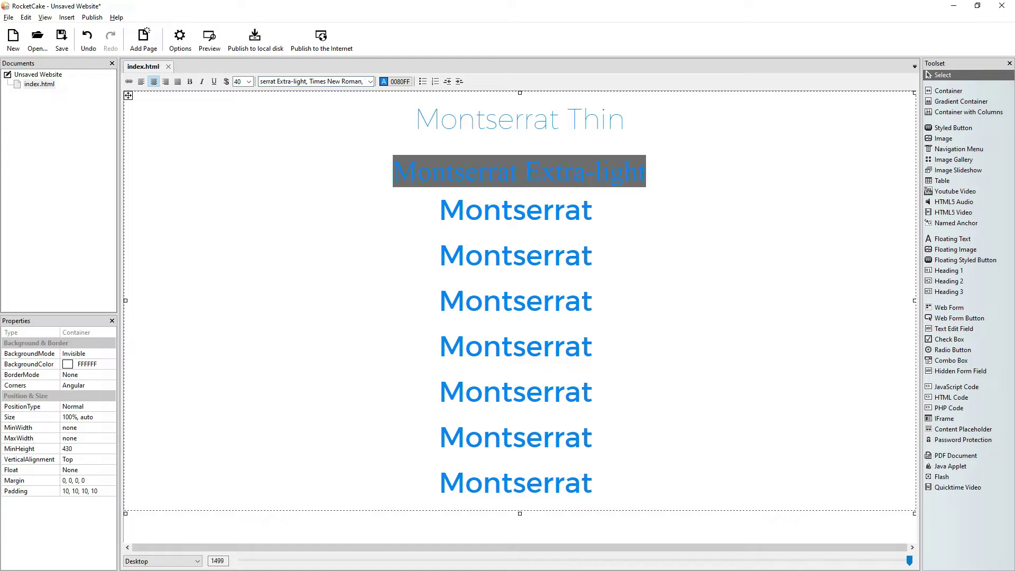
click(613, 211)
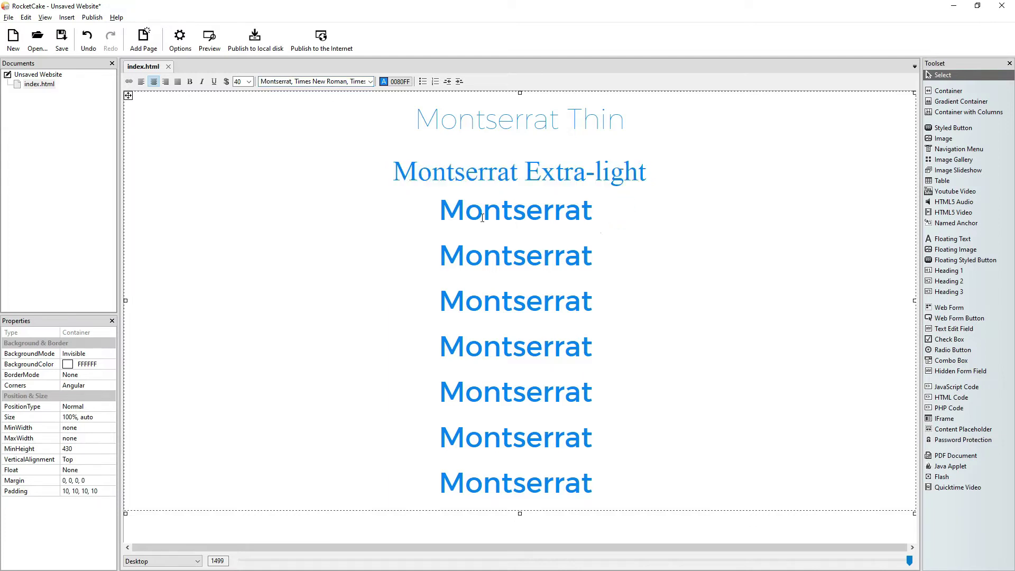
triple_click(378, 173)
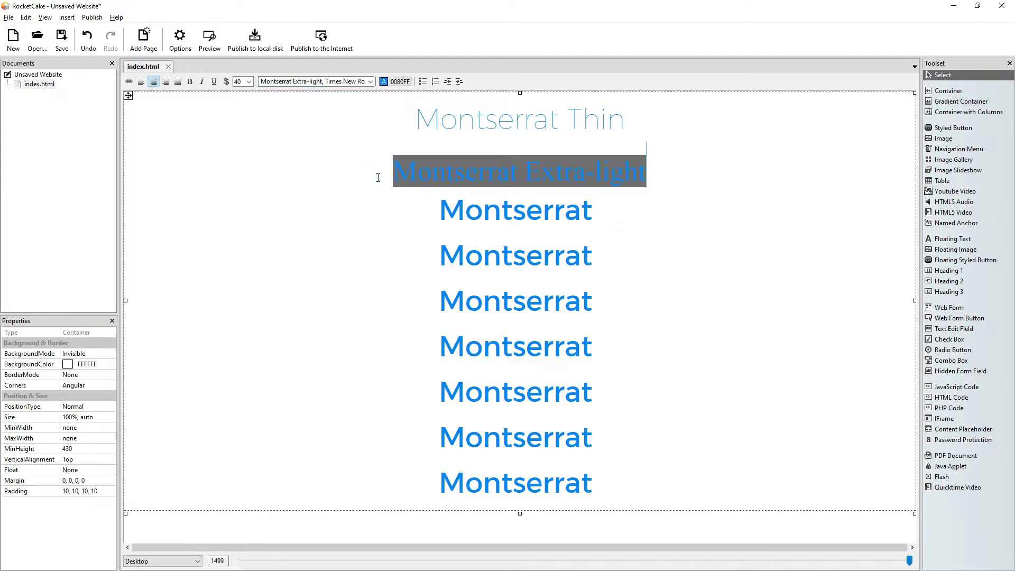
click(318, 568)
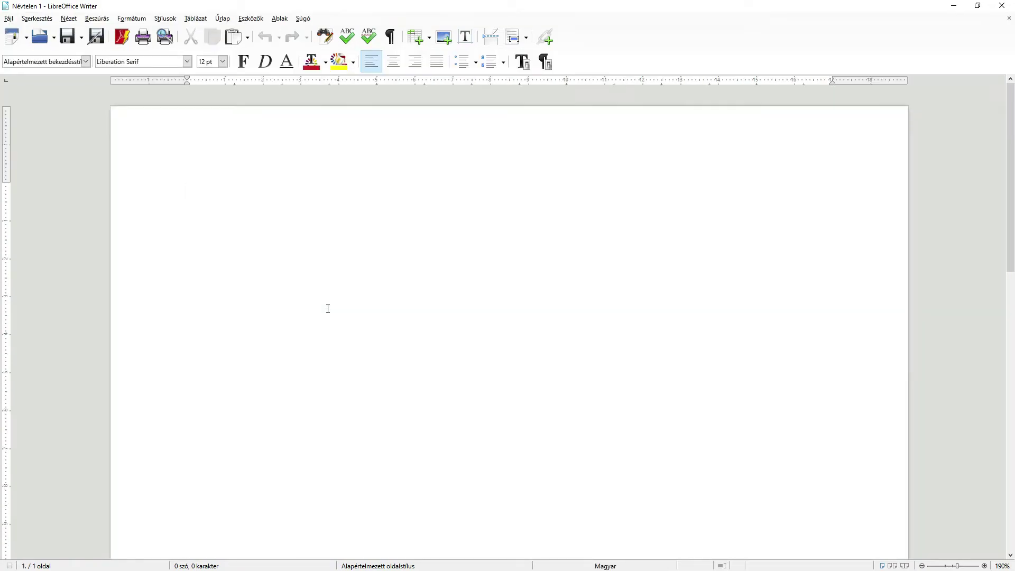
- Type the word Montserrat on the blank page, correcting the capital O typo
text(MOntserrat)
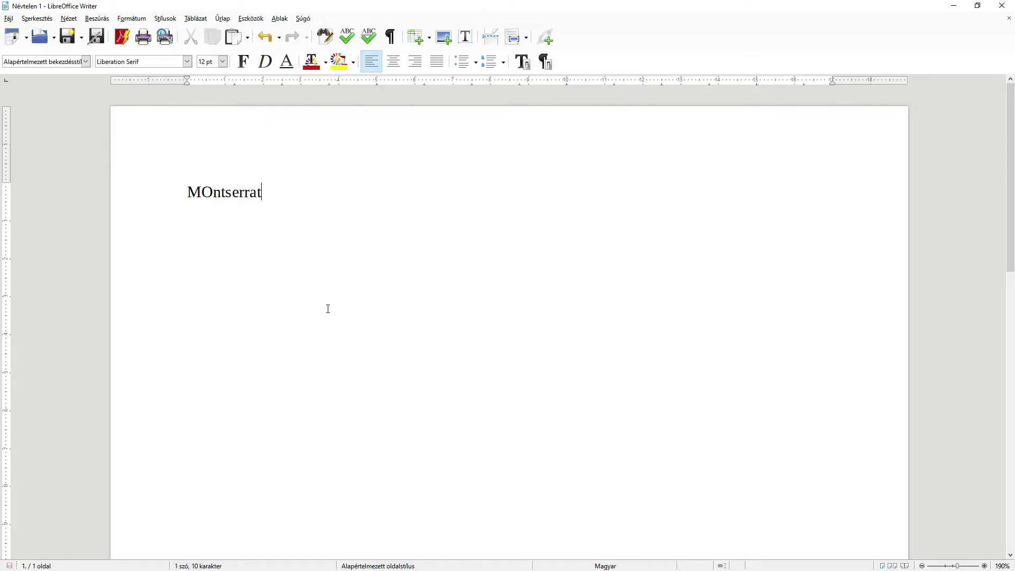
key(Left)
key(Left)
key(Left)
key(Left)
key(Left)
key(Left)
key(Left)
key(Left)
key(Left)
key(Delete)
text(o)
key(End)
- Centre the word Montserrat, set it to 60 pt and colour it blue
double_click(241, 192)
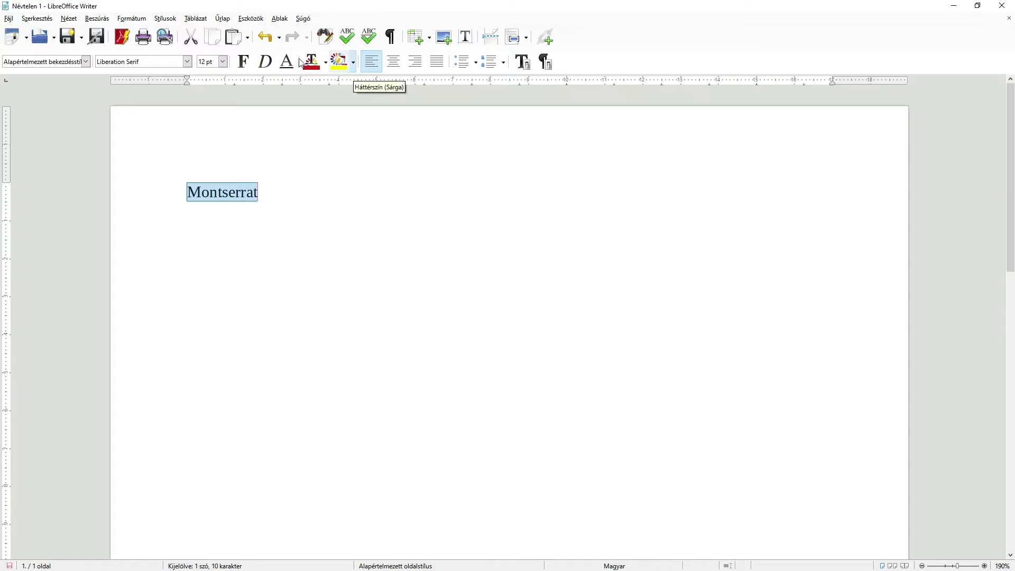
click(246, 63)
click(244, 62)
click(391, 62)
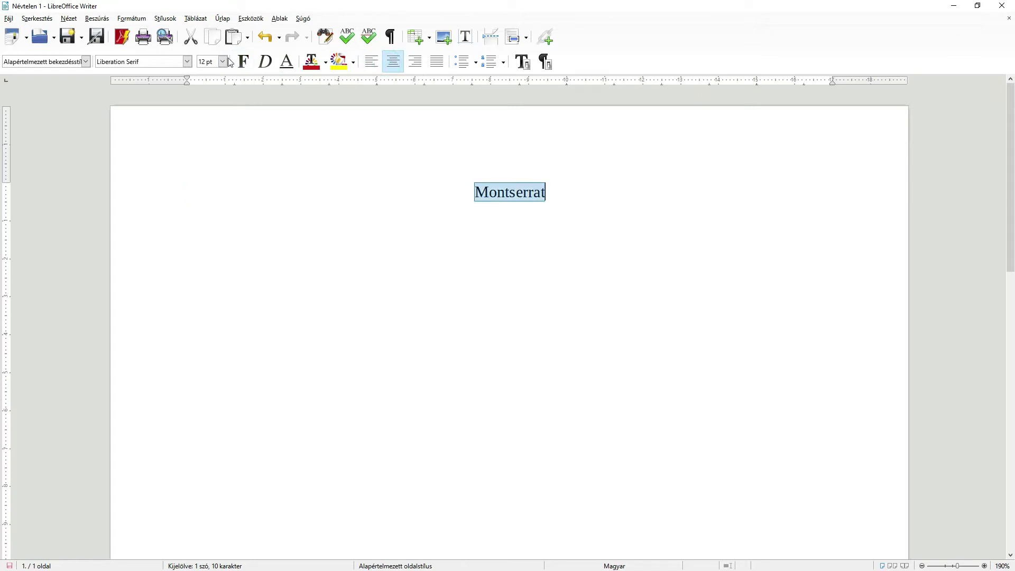
click(223, 61)
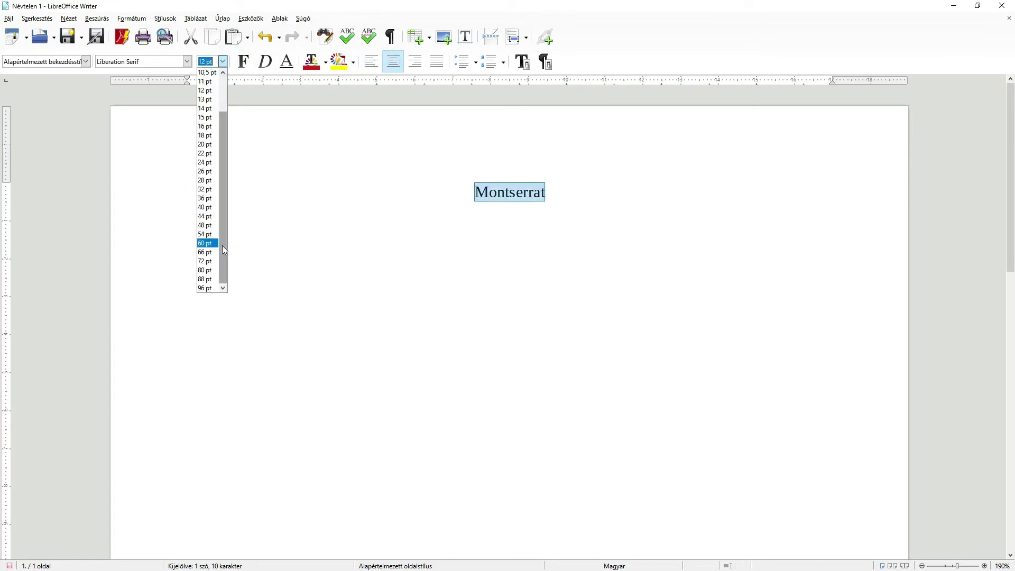
click(207, 243)
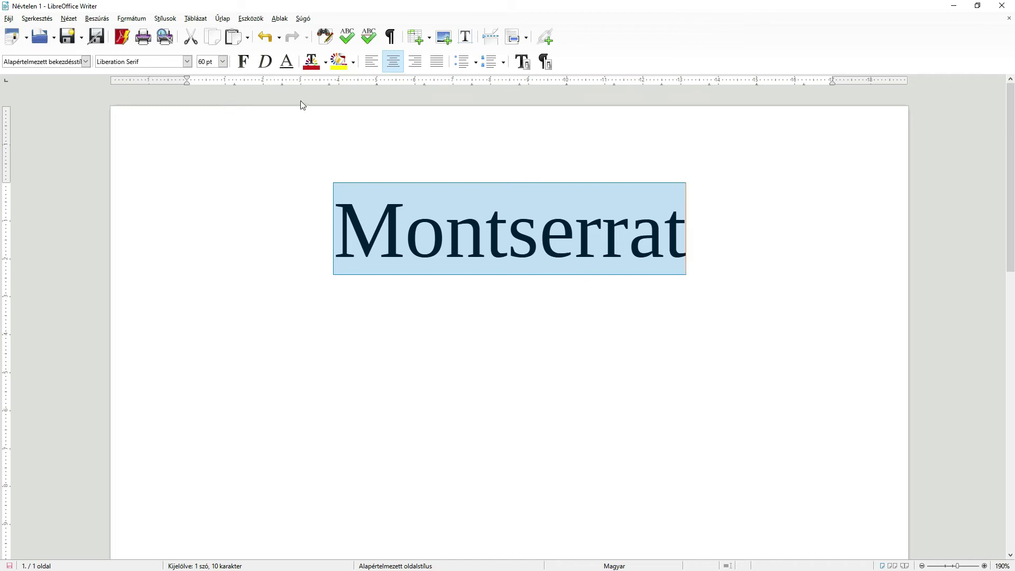
click(326, 63)
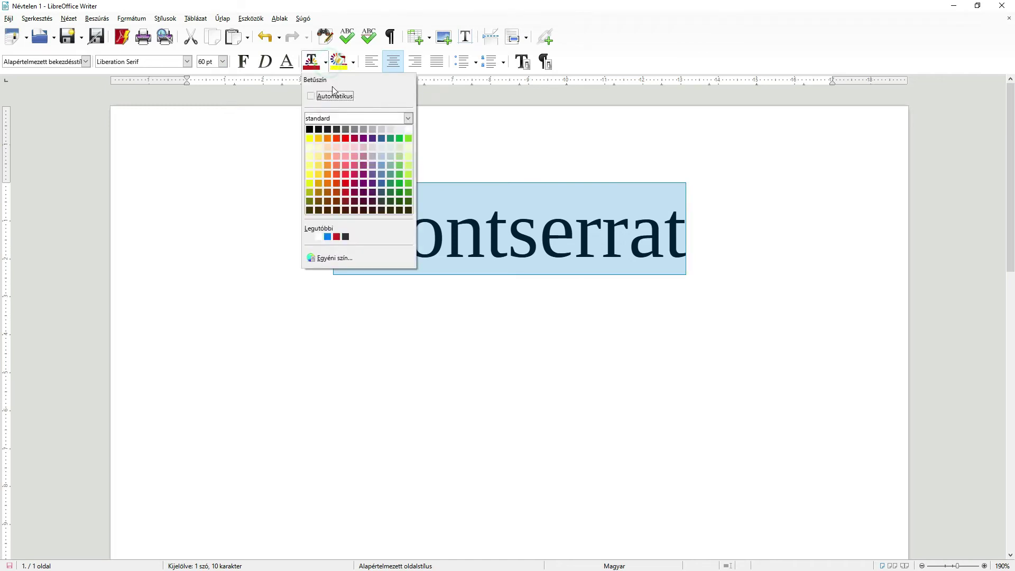
click(328, 234)
click(312, 241)
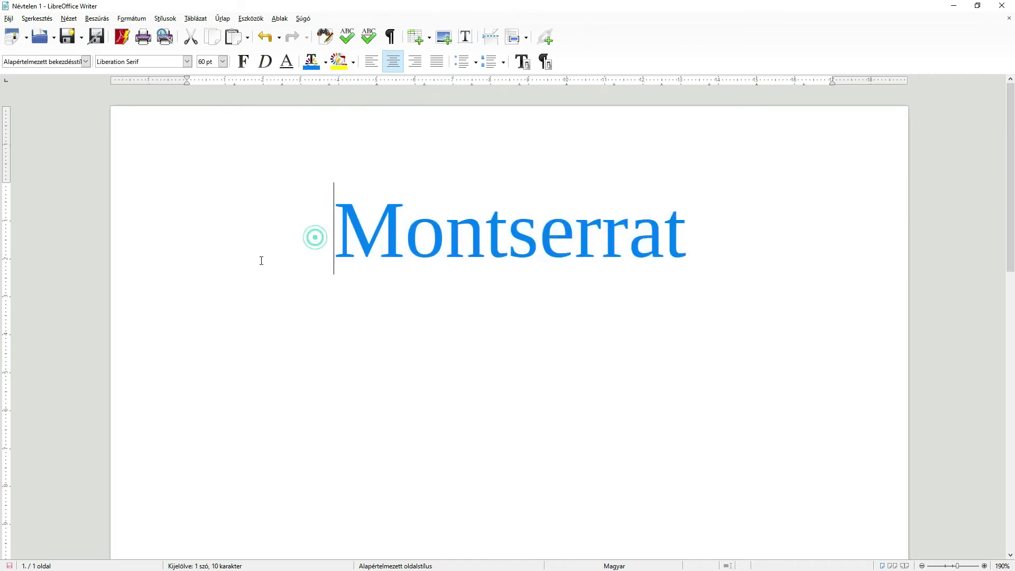
double_click(409, 225)
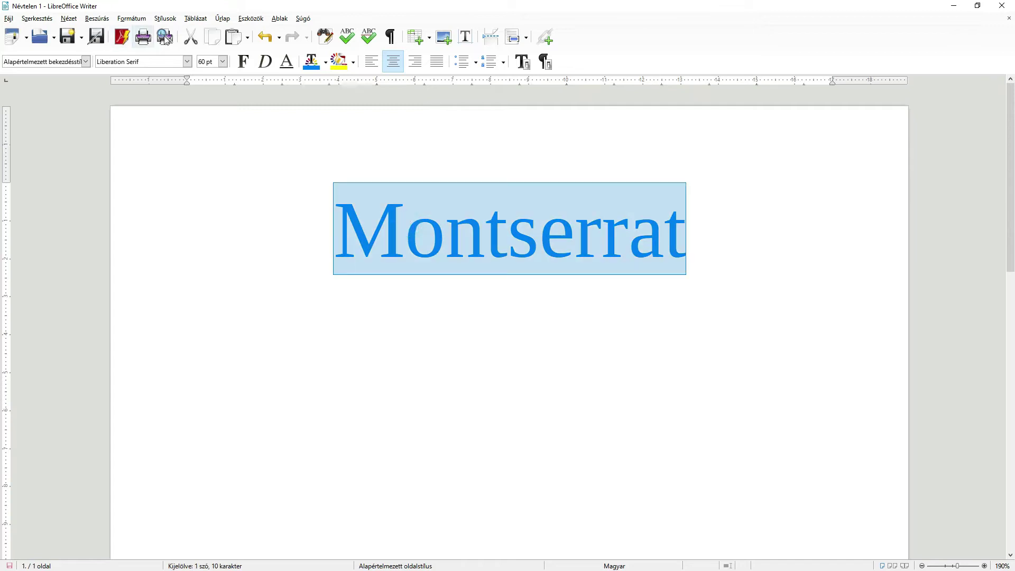
- Set the word Montserrat in the Montserrat ExtraLight font
click(187, 62)
scroll(185, 127, down, 5)
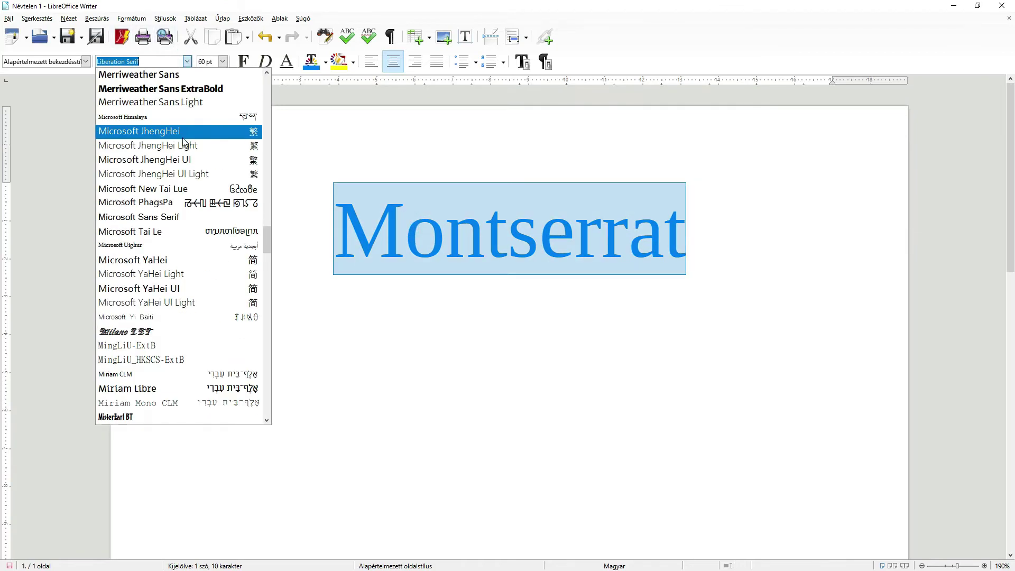
scroll(170, 248, down, 3)
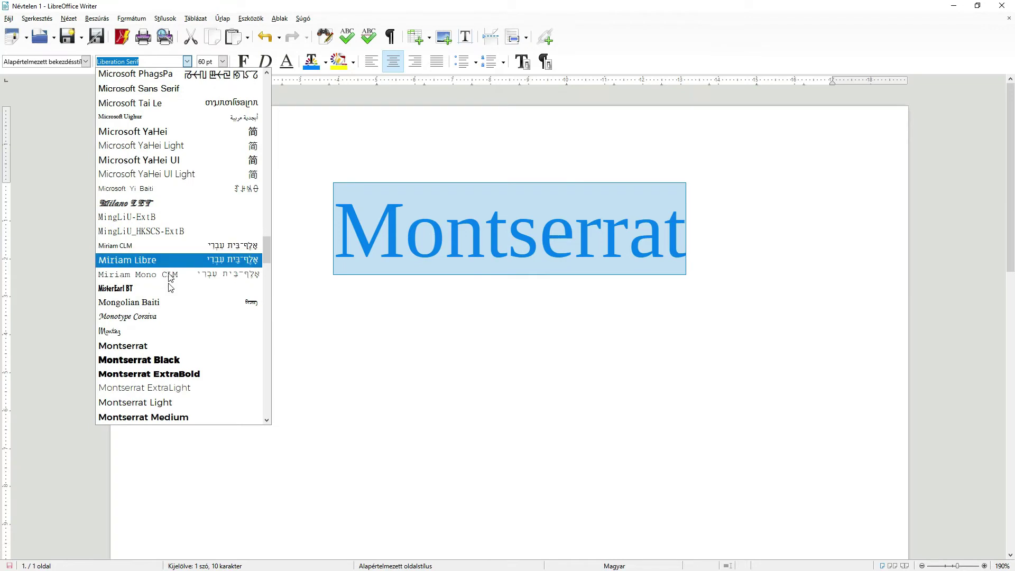
click(175, 391)
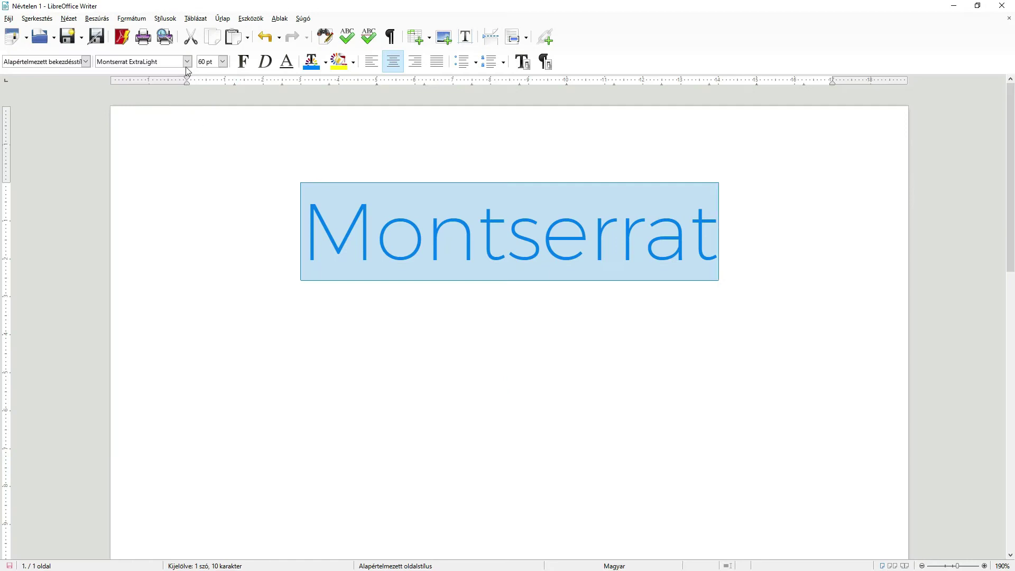
- Browse the installed Montserrat font names in the list, then return to RocketCake
click(187, 62)
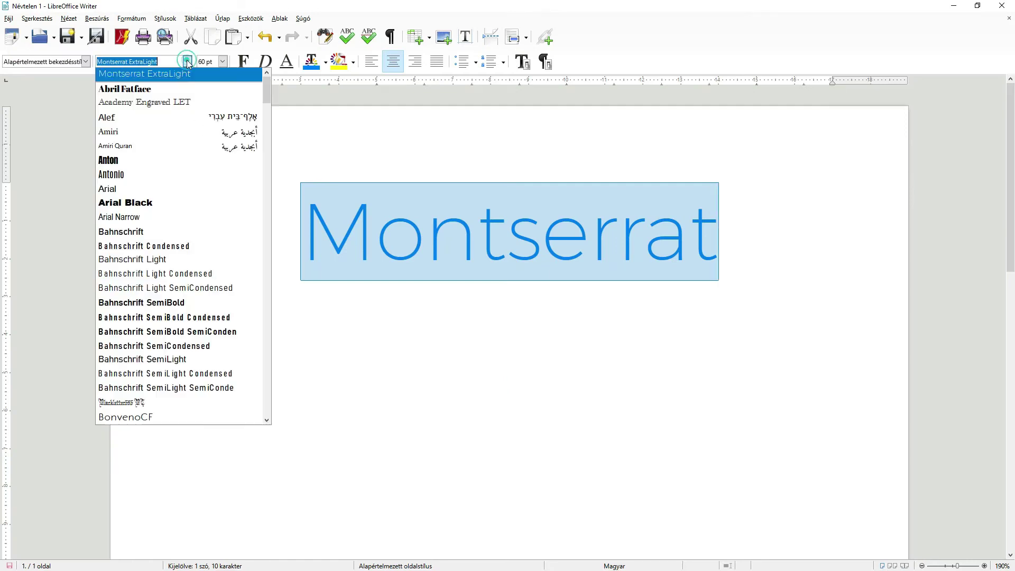
scroll(183, 339, down, 20)
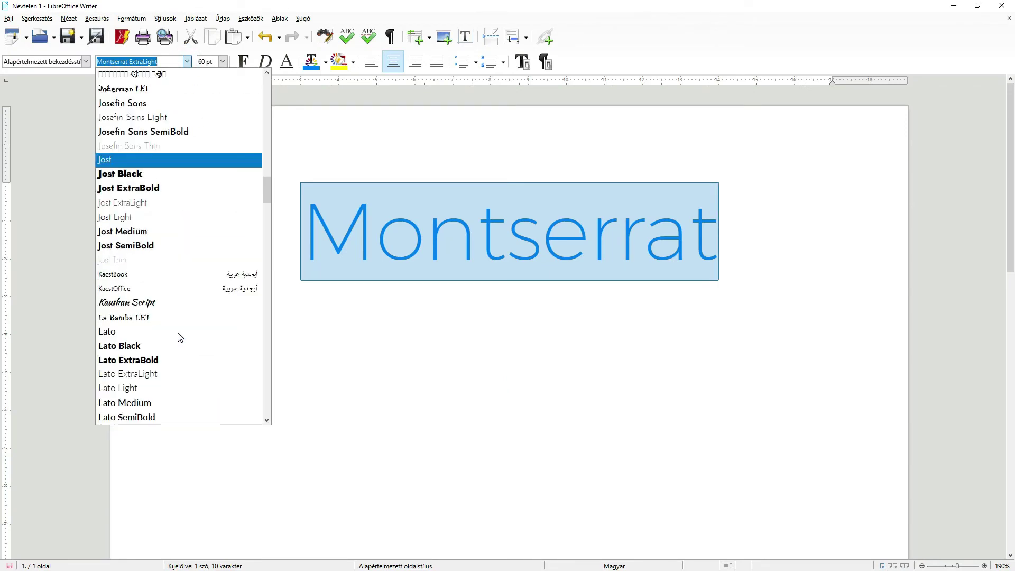
scroll(180, 337, down, 6)
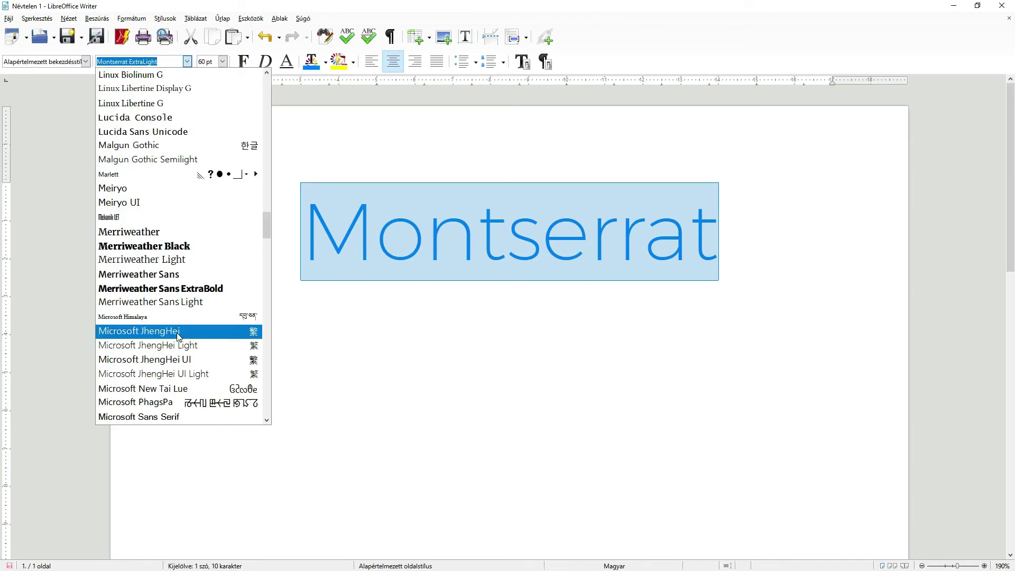
scroll(179, 337, down, 2)
scroll(179, 337, down, 2)
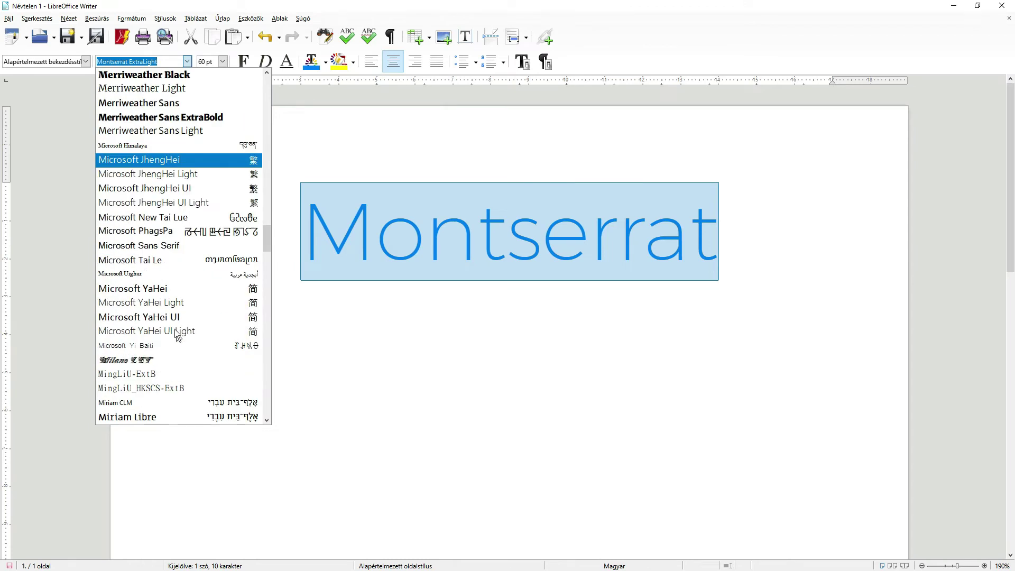
scroll(177, 334, down, 6)
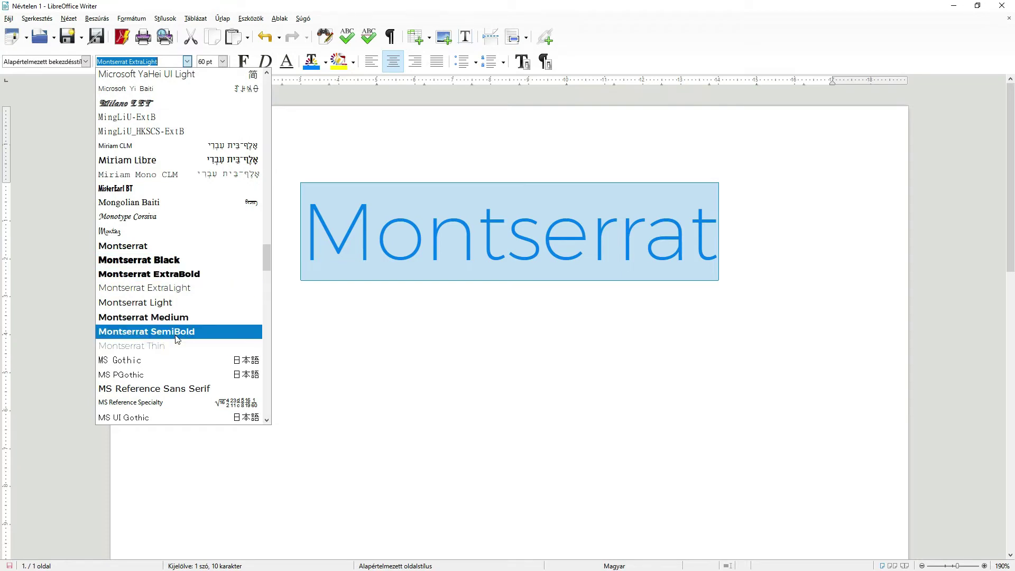
key(alt+Tab)
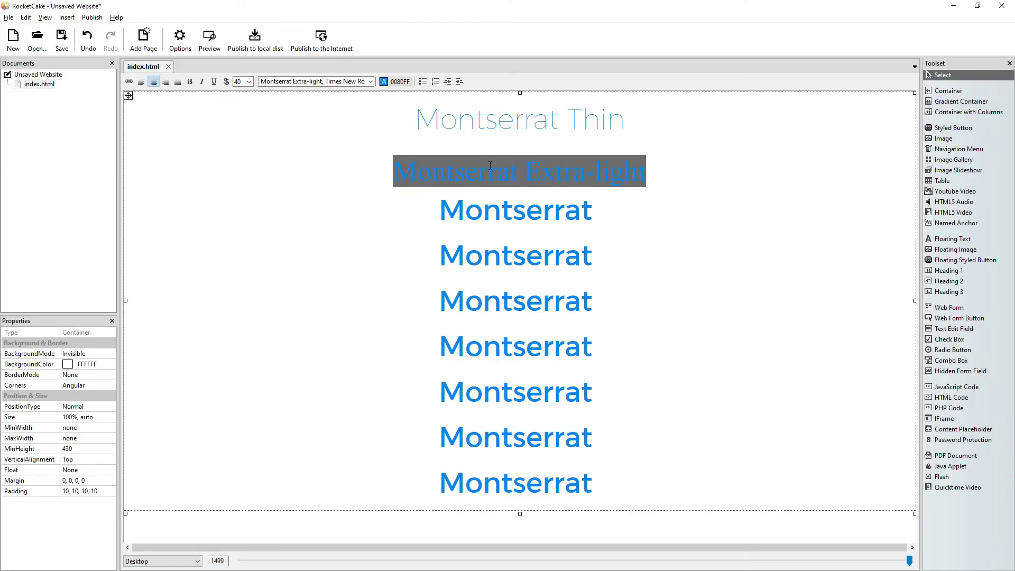
click(304, 81)
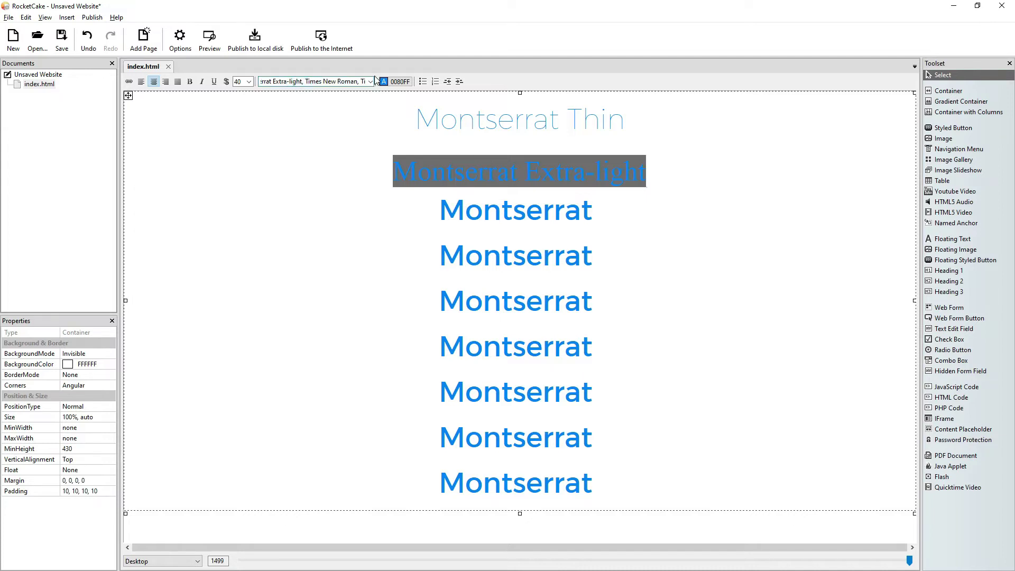
key(shift+Right)
key(shift+Right)
text(L)
key(Return)
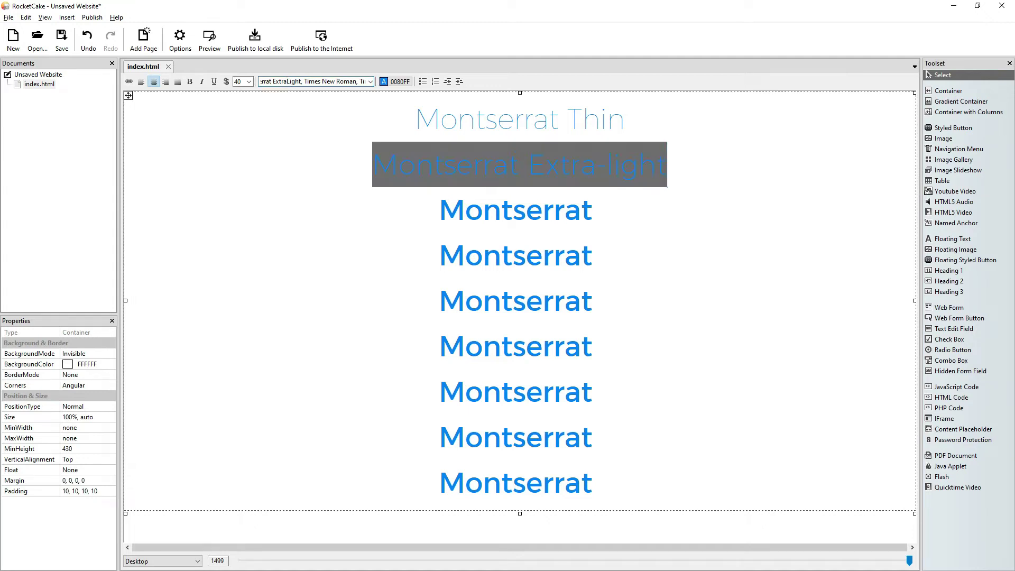
click(603, 210)
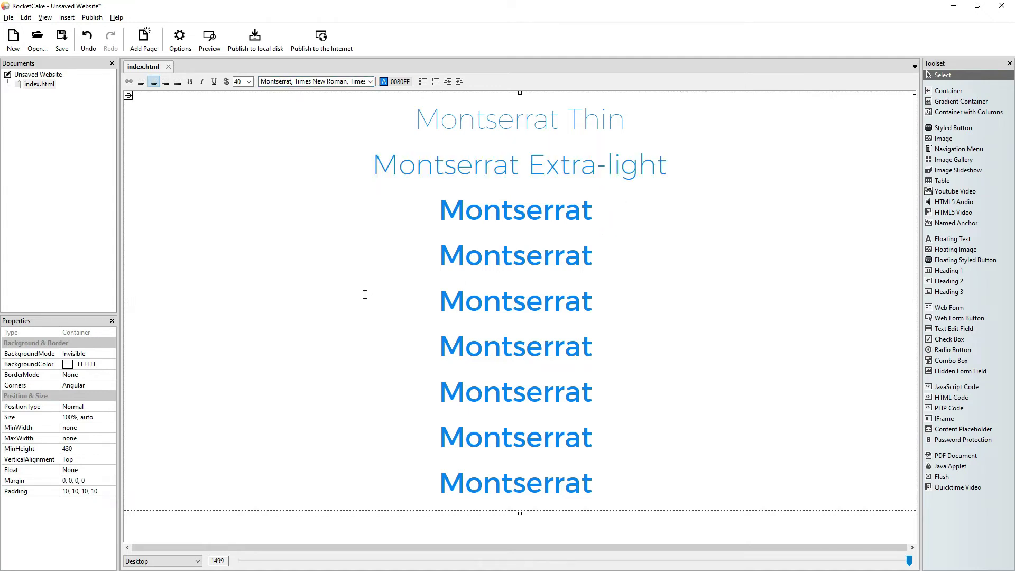
click(392, 217)
key(alt+Tab)
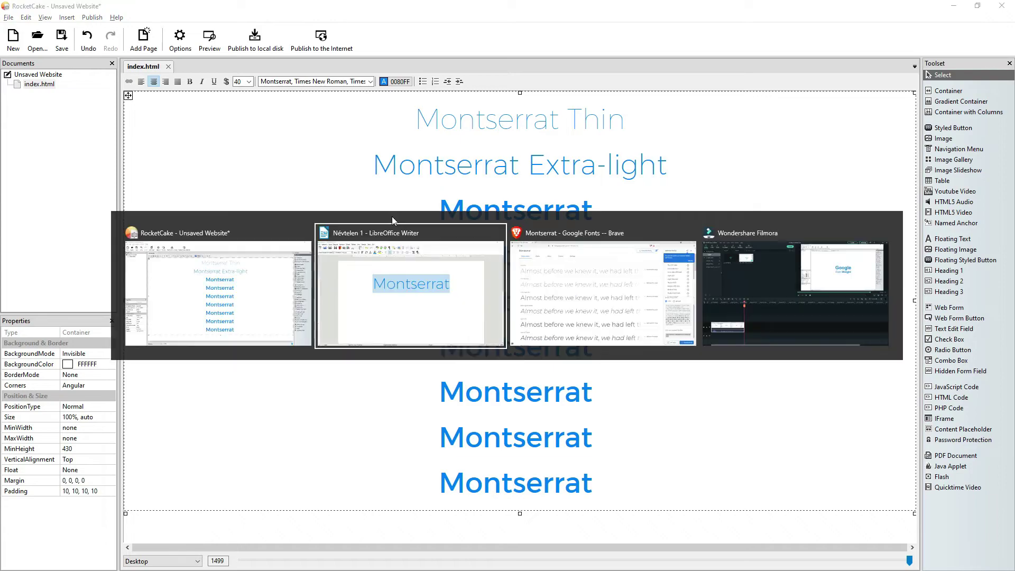
key(alt+Tab)
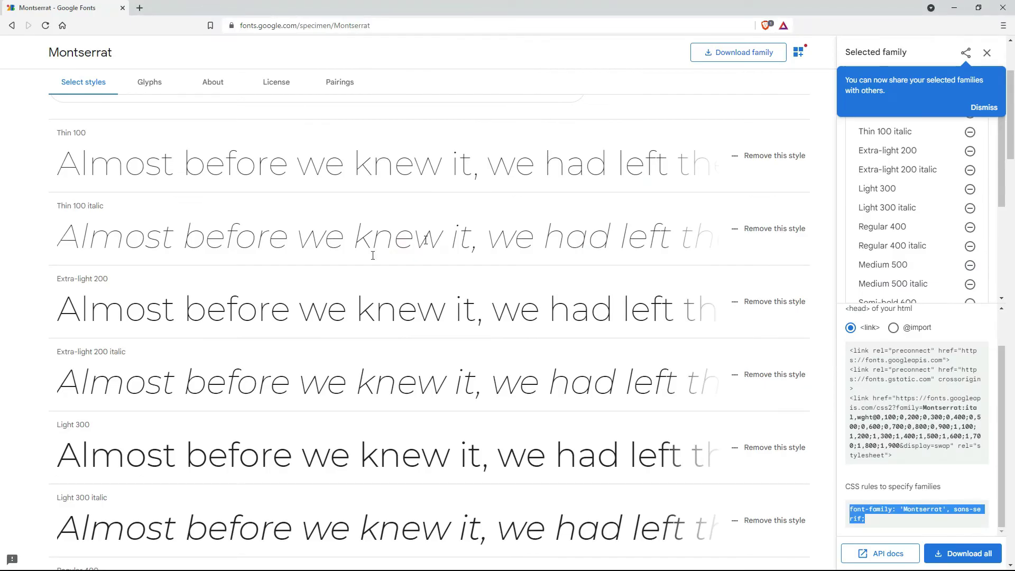
scroll(164, 354, down, 2)
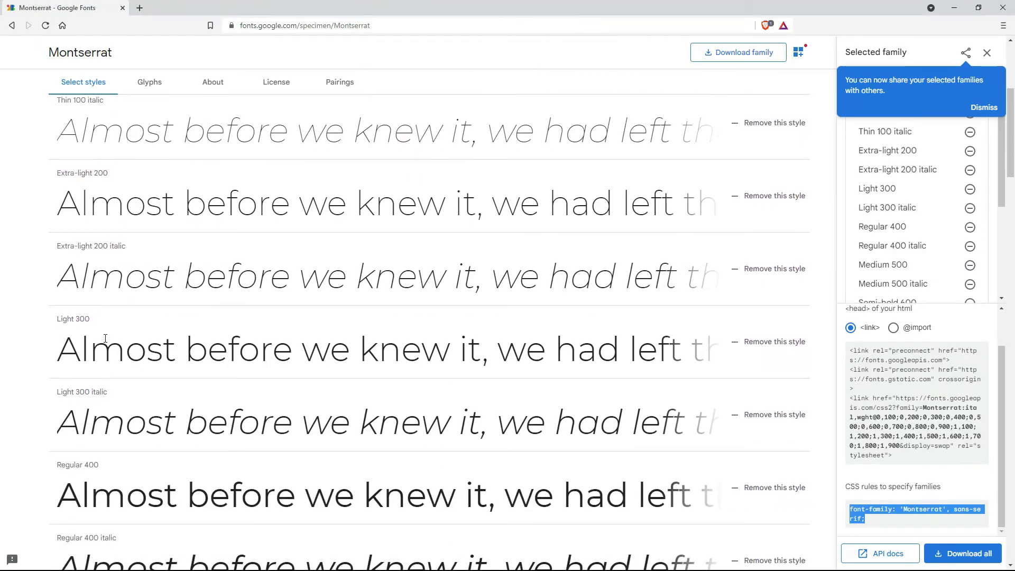
- Append ' Light' to the third line and ' Regular' to the fourth line
key(alt+Tab)
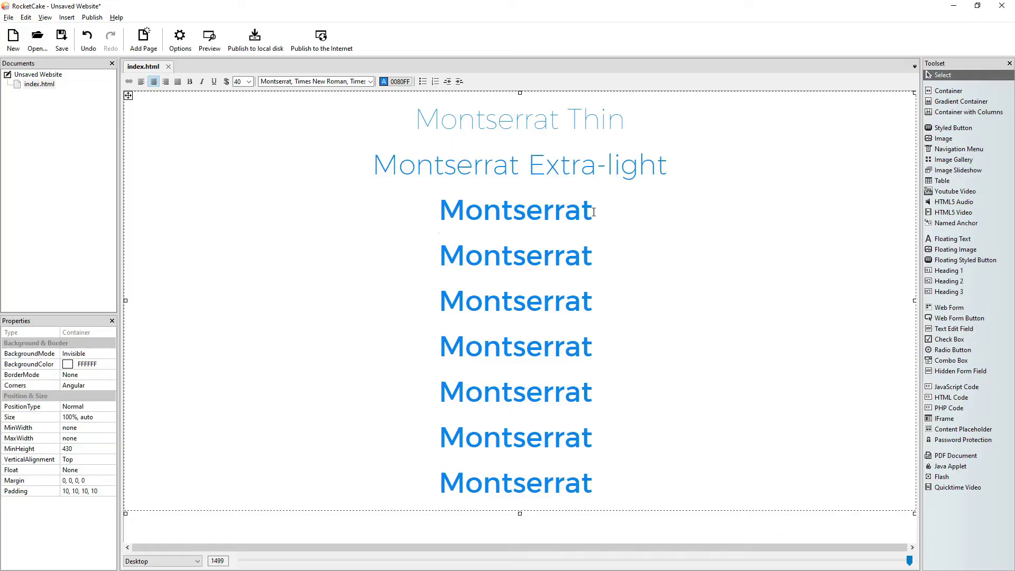
click(617, 210)
text(Light)
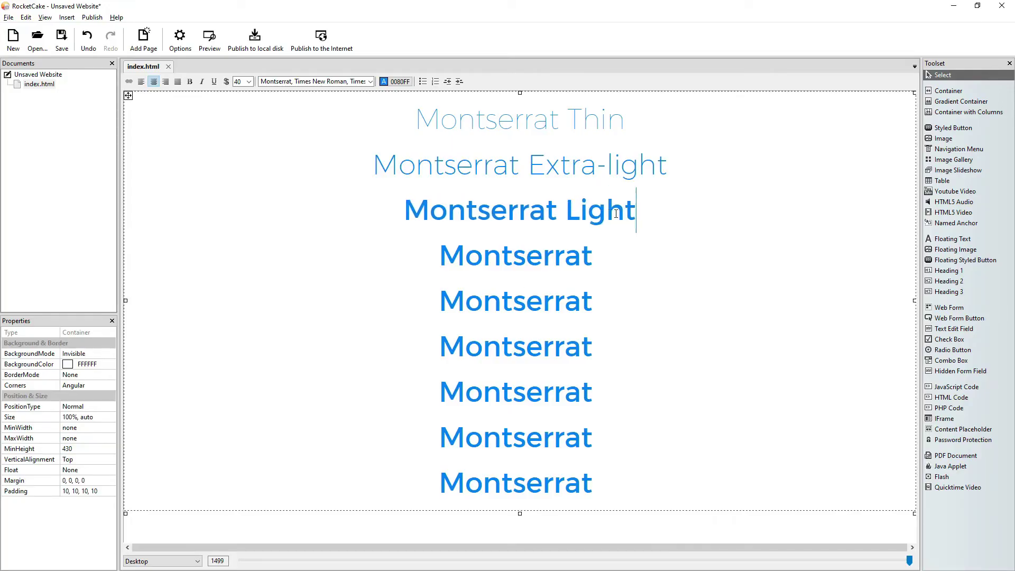
key(Down)
text(Reg)
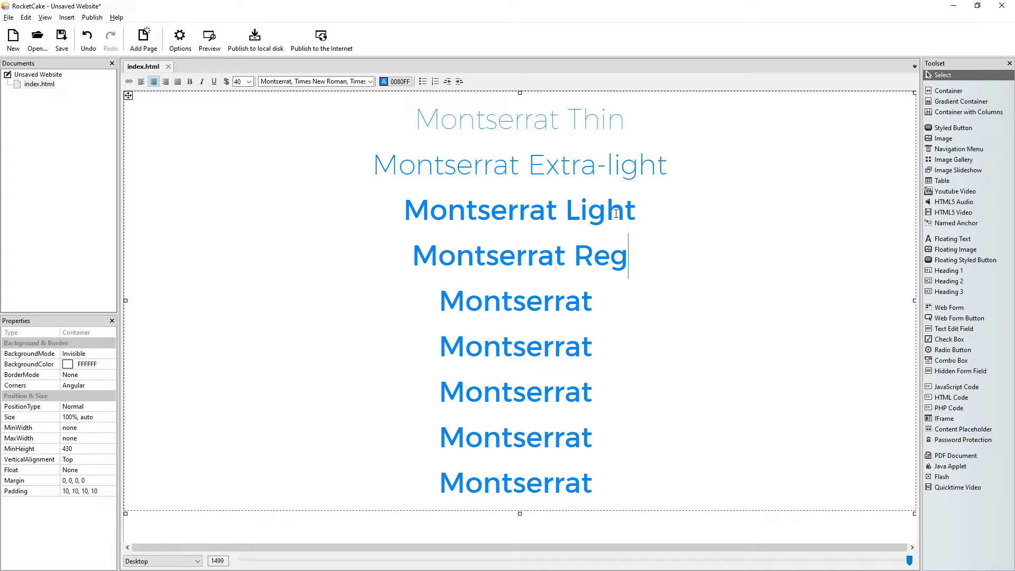
text(ular)
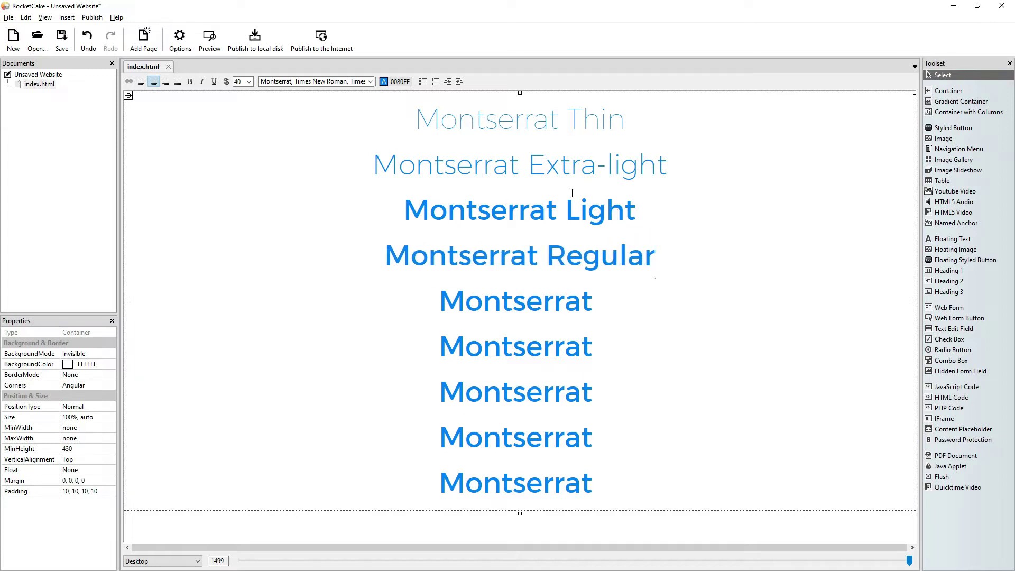
- Set the third line's font family to Montserrat Light
triple_click(390, 212)
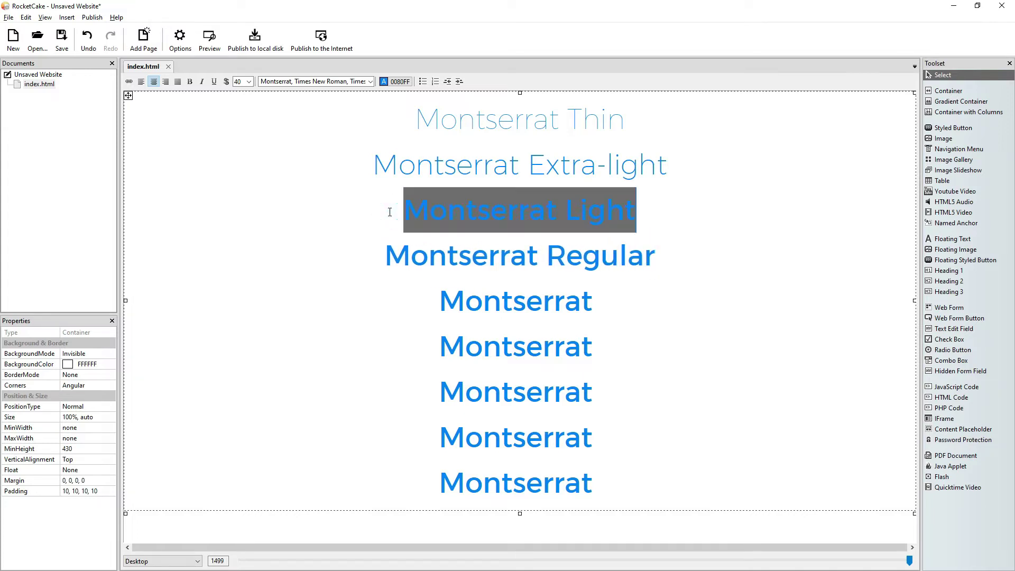
click(292, 82)
text(Li)
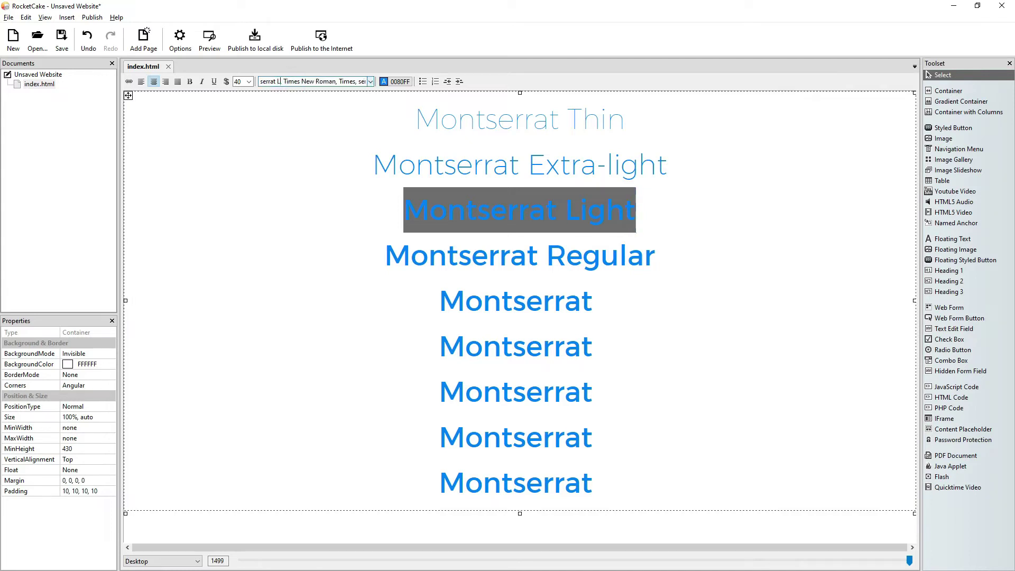
text(ght)
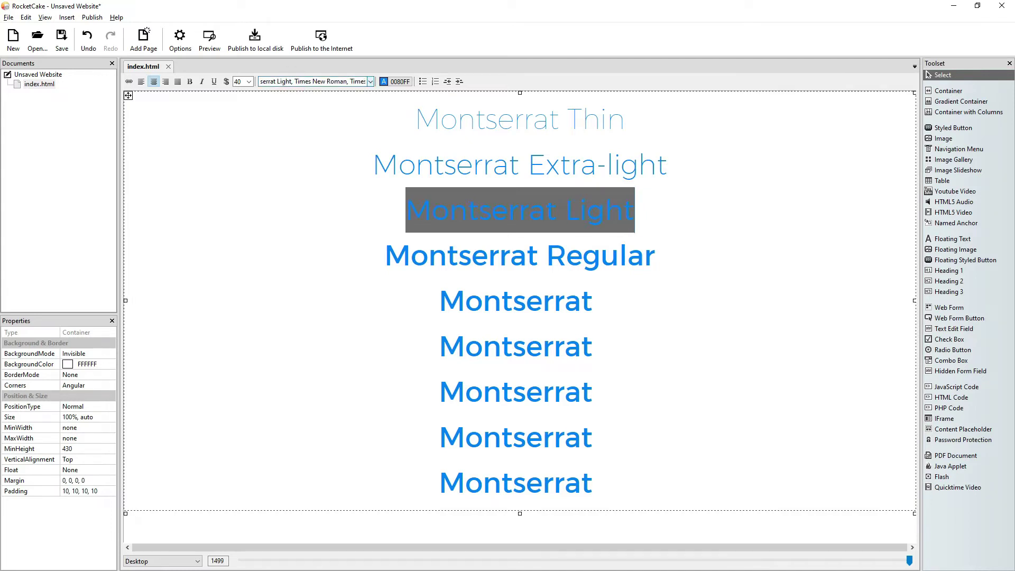
click(704, 212)
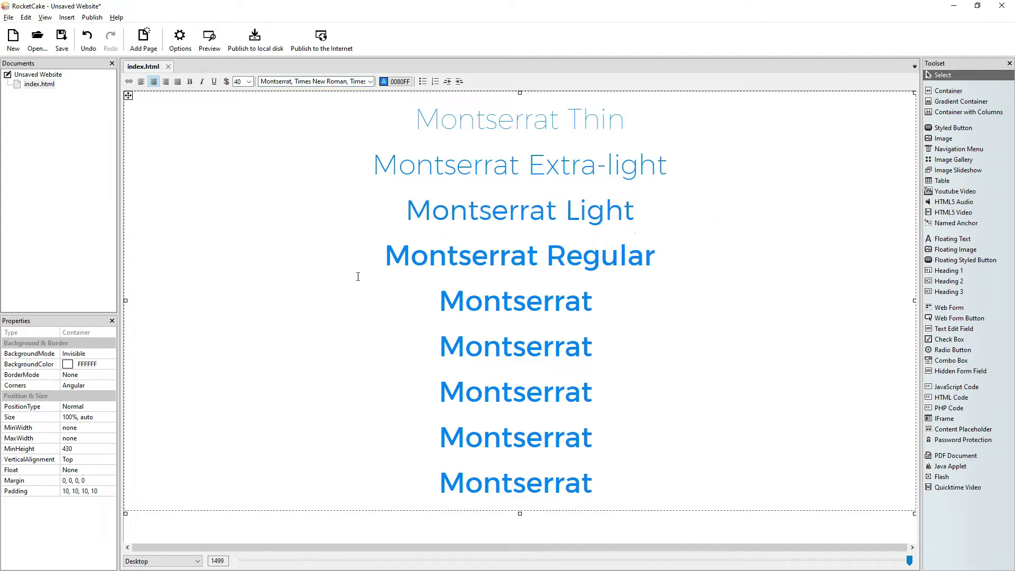
- Try the font family 'Montserrat Regular' on the Regular line
click(683, 261)
click(643, 261)
key(Home)
key(shift+End)
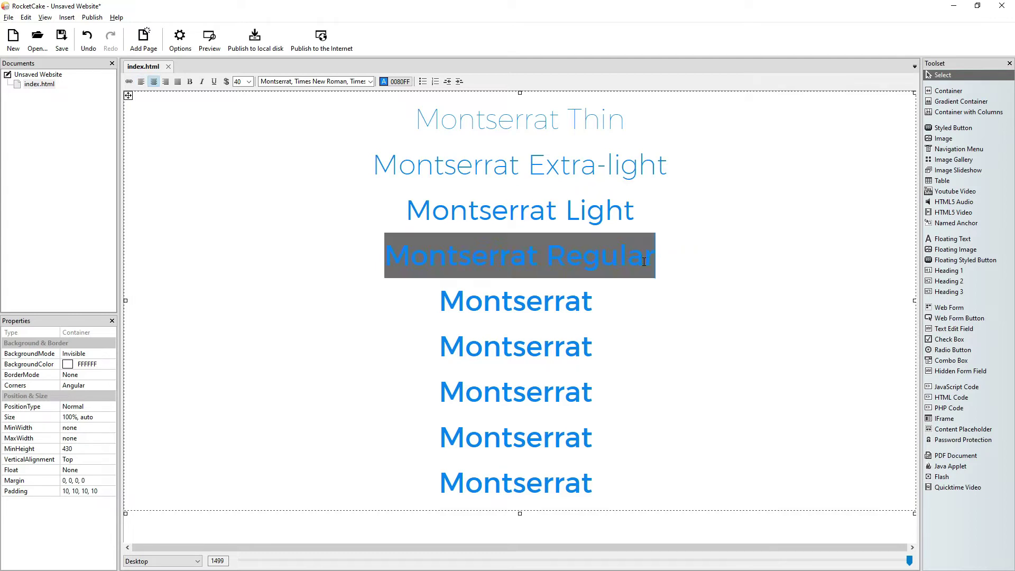
click(292, 81)
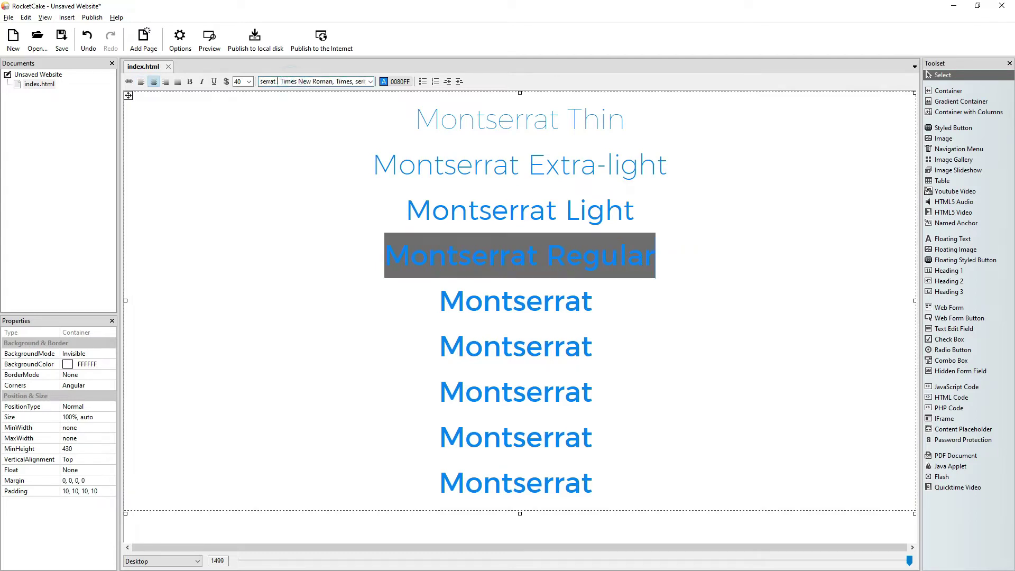
text(Regular,)
key(Return)
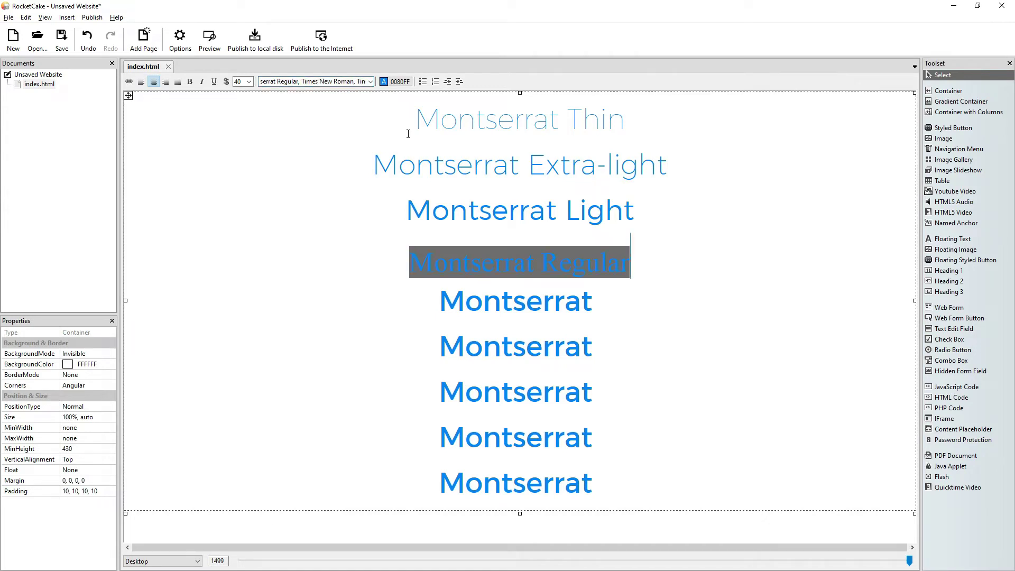
click(622, 314)
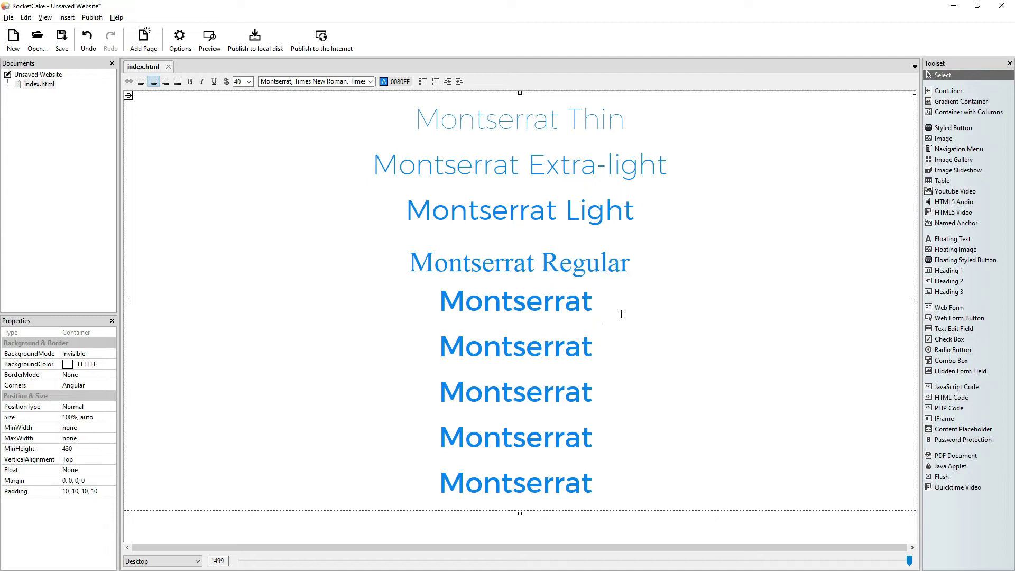
- Revert the Regular line's font to plain Montserrat and bring the Google Fonts page forward
click(326, 257)
key(shift+End)
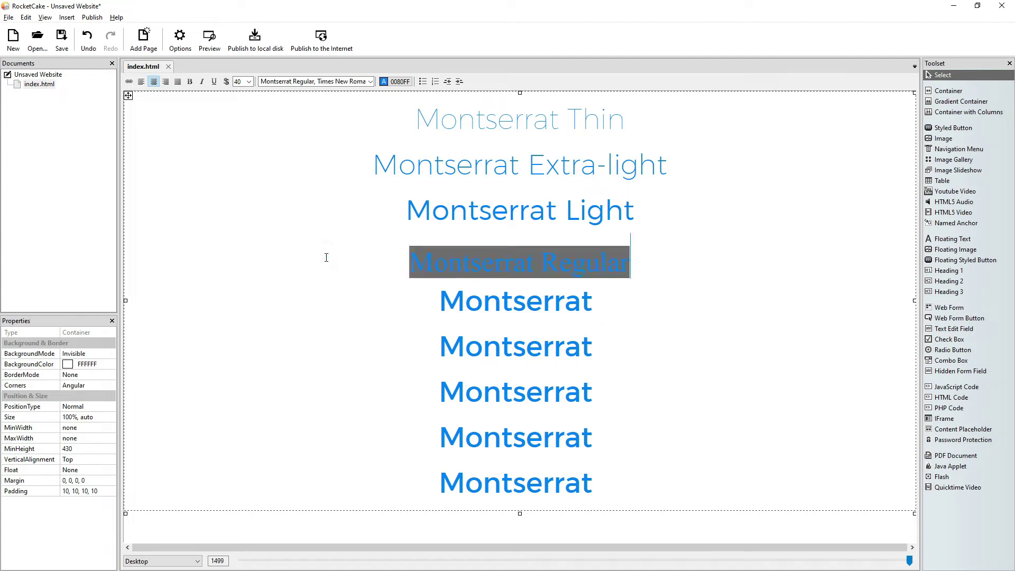
click(302, 82)
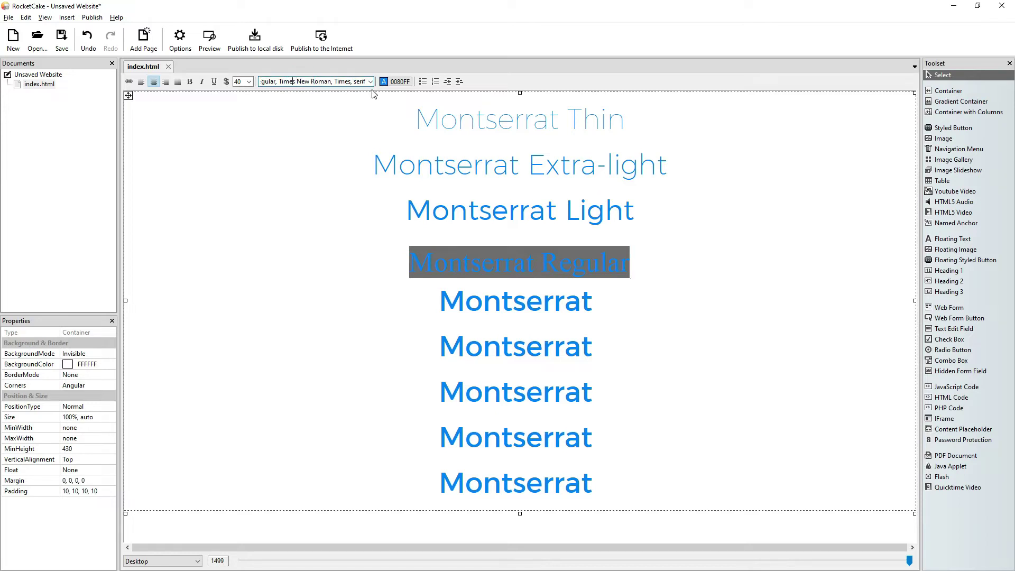
key(BackSpace)
key(BackSpace)
key(BackSpace)
key(BackSpace)
key(BackSpace)
key(BackSpace)
key(BackSpace)
key(BackSpace)
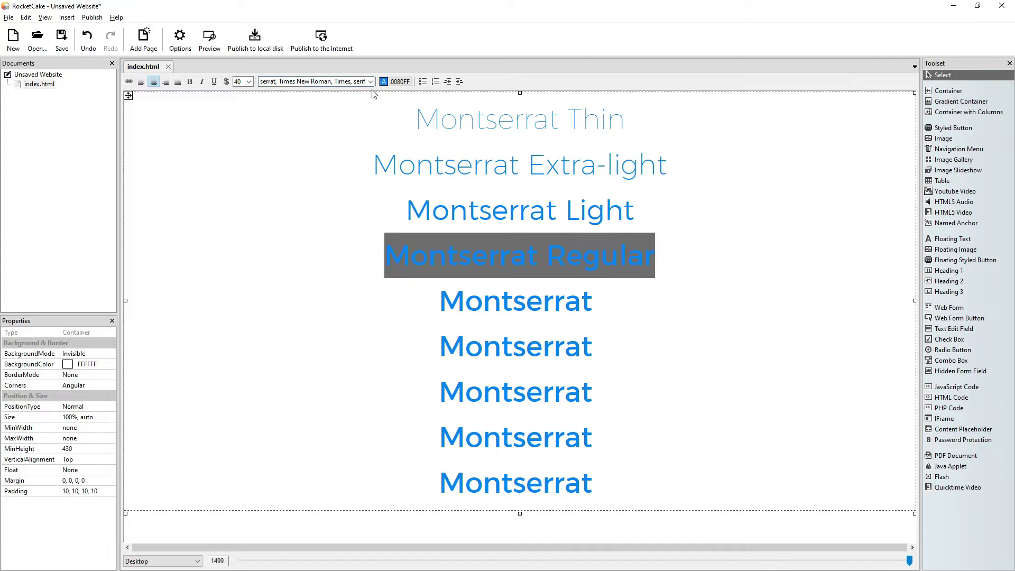
click(628, 306)
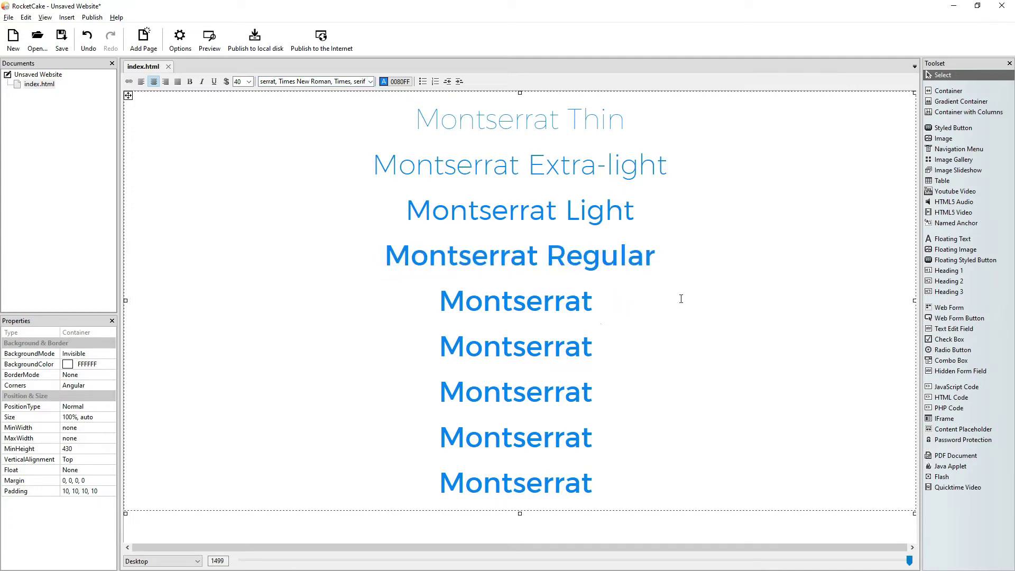
key(alt+Tab)
scroll(246, 404, down, 4)
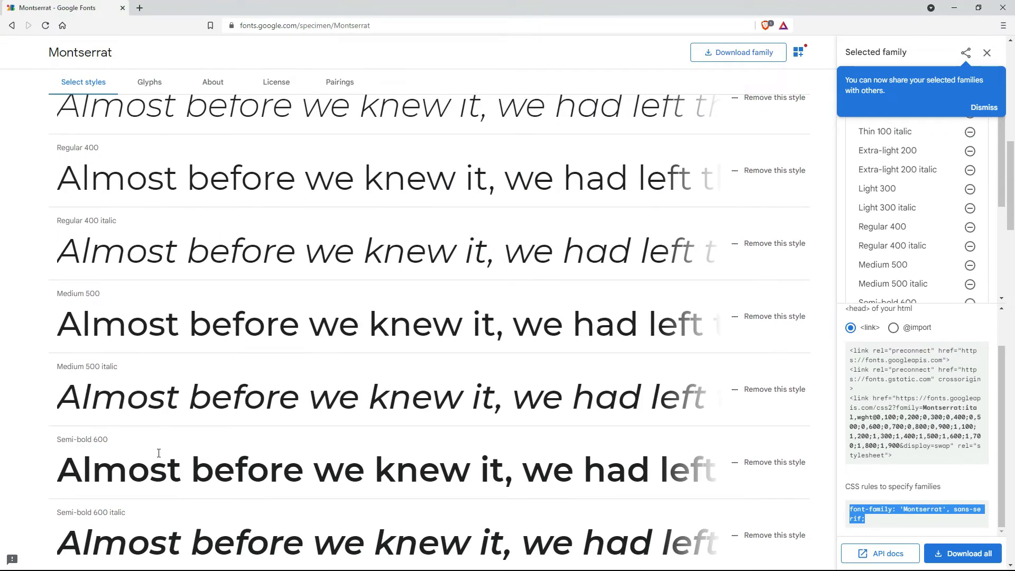
- Label the fifth and sixth lines Montserrat Medium and Montserrat Semi-bold
key(alt+Tab)
text(Mediu)
text(m Montserrat )
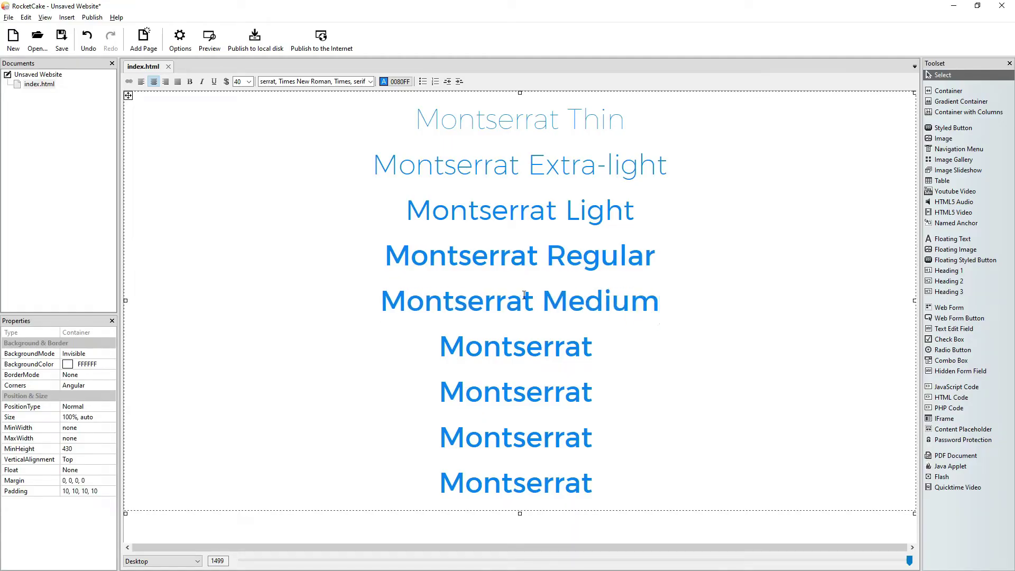
text(Semi-B)
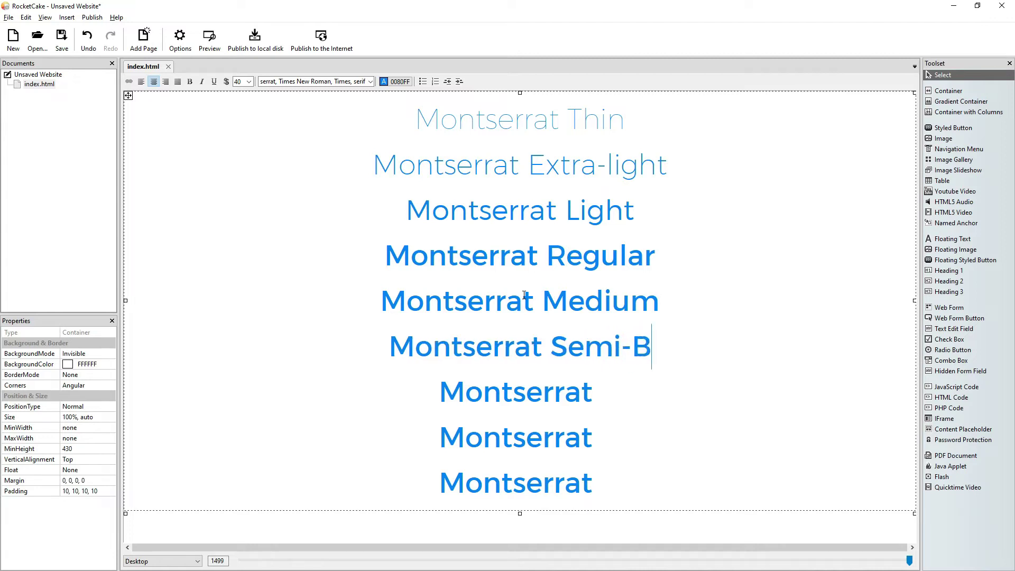
key(BackSpace)
text(bold)
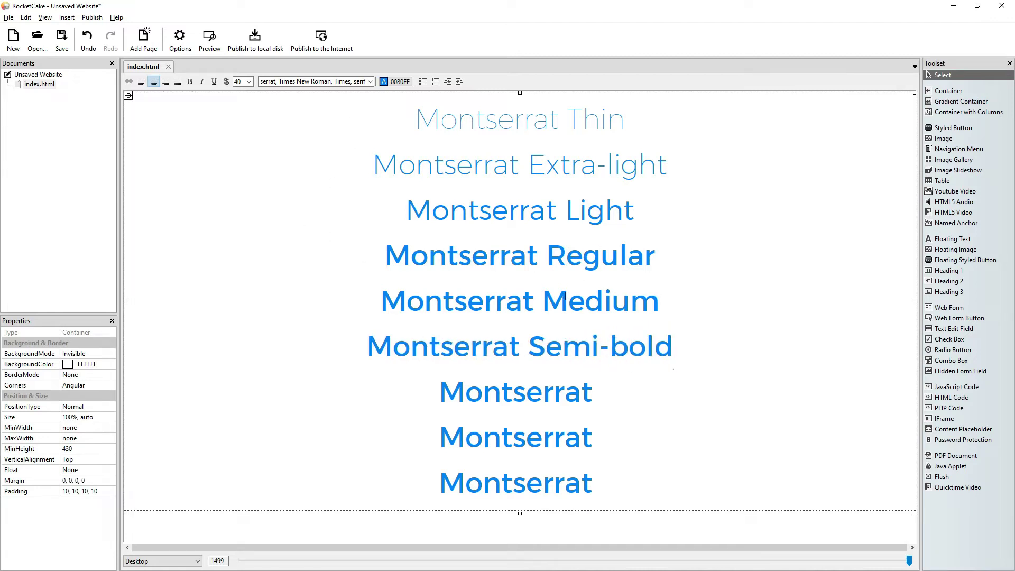
- Set the Medium line's font family to Montserrat Medium
triple_click(370, 301)
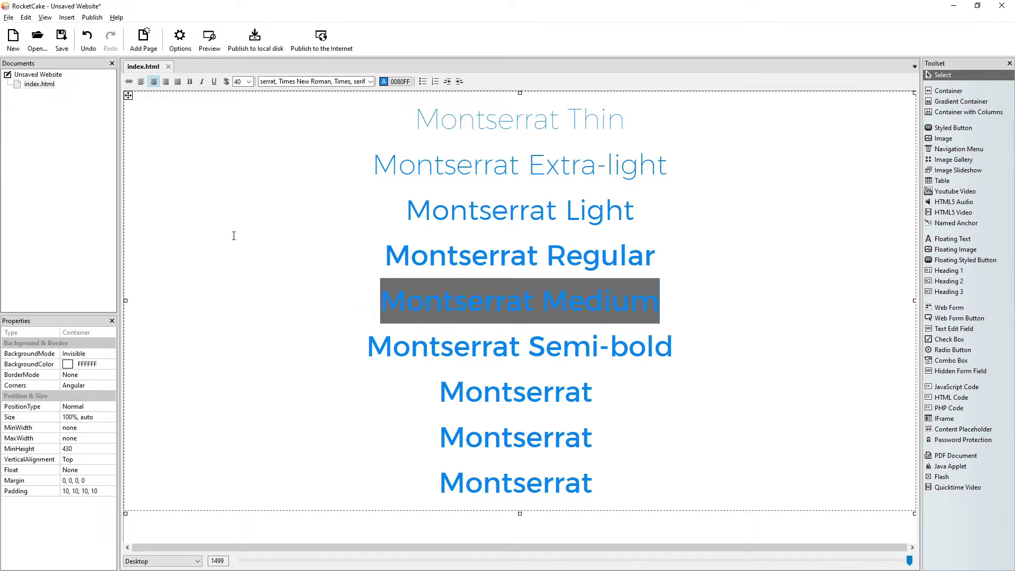
click(274, 81)
text(Medi)
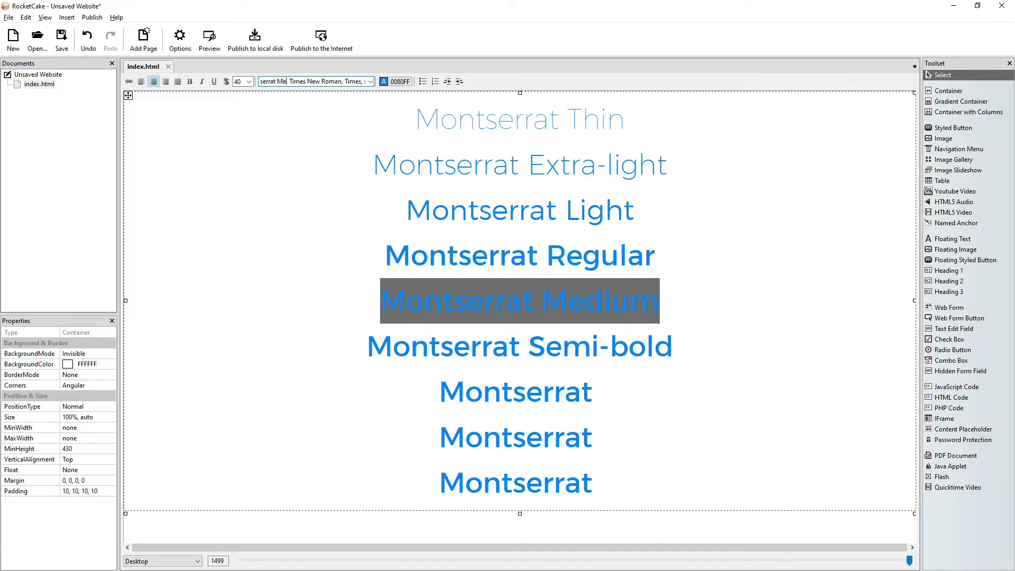
text(um,)
click(707, 344)
- Set the Semi-bold line's font family to Montserrat SemiBold
click(328, 349)
key(shift+End)
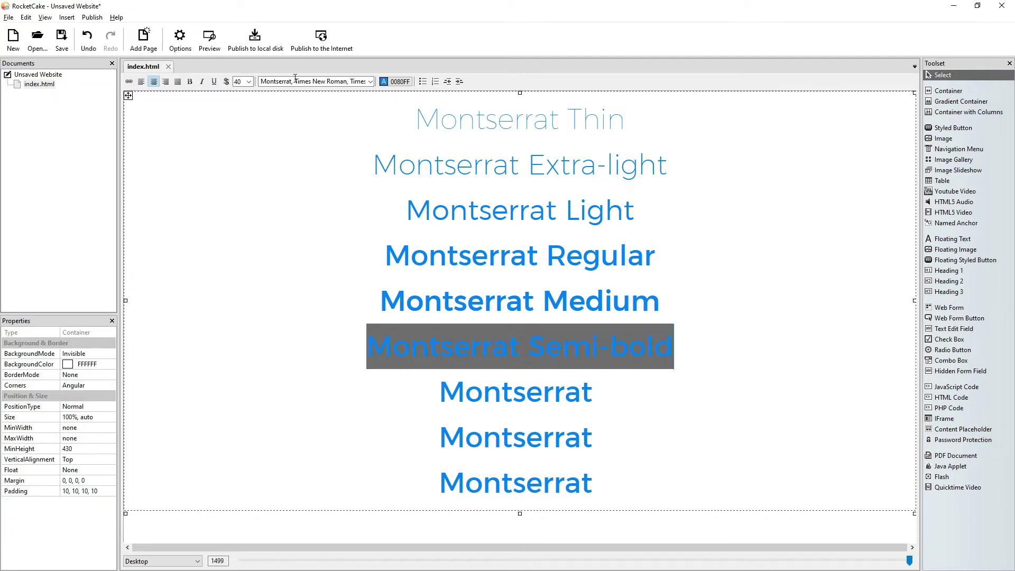
click(291, 81)
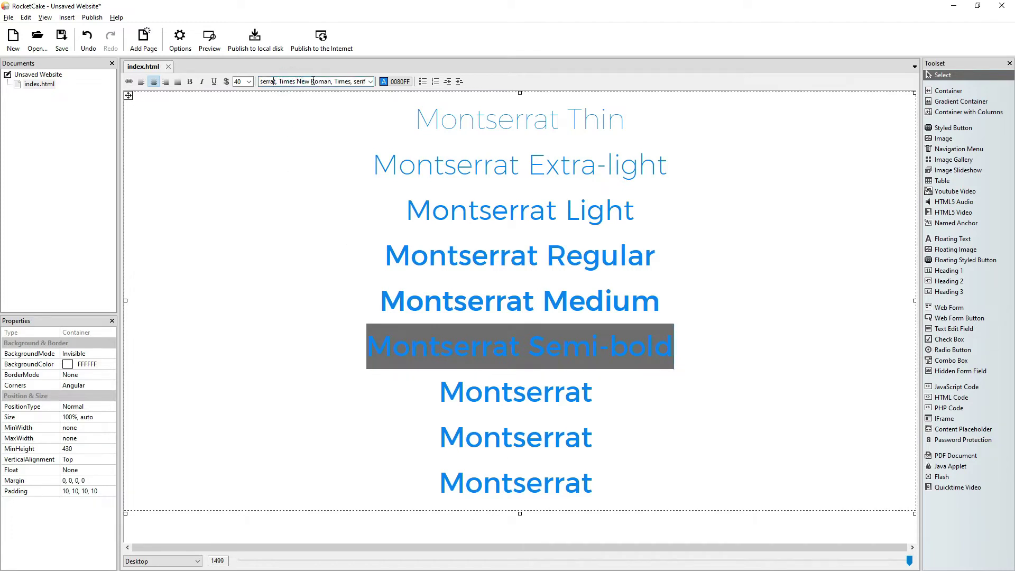
text(SemiBold)
key(Return)
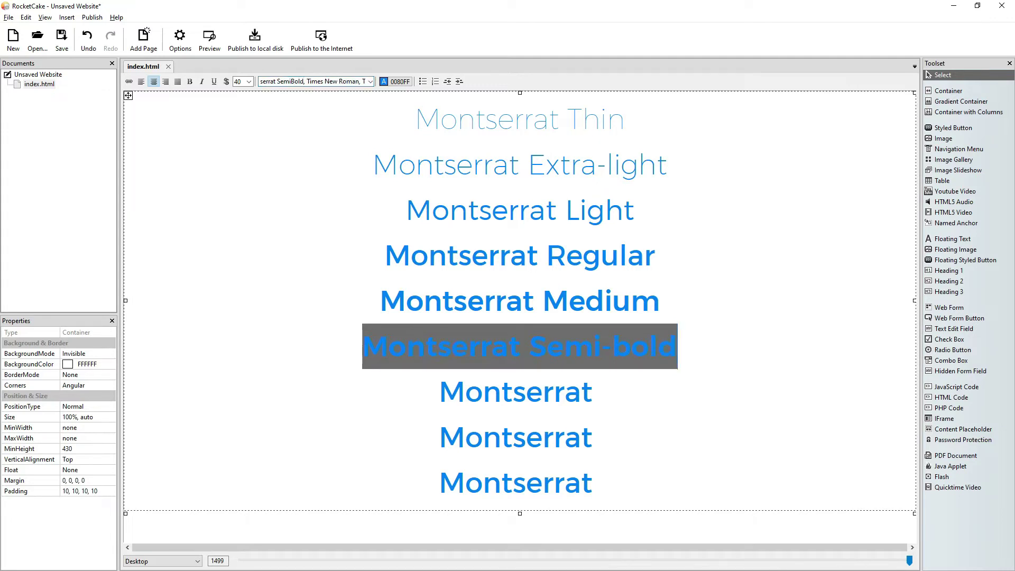
click(632, 402)
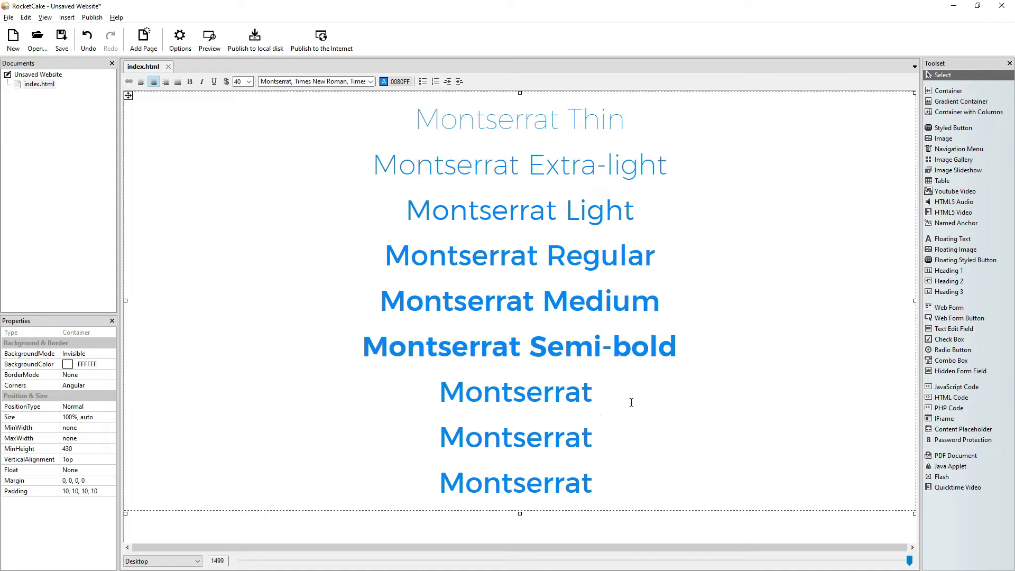
key(alt+Tab)
- Label the seventh line 'Montserrat Bold' and try 'Montserrat Bold' as its font name
scroll(281, 366, down, 4)
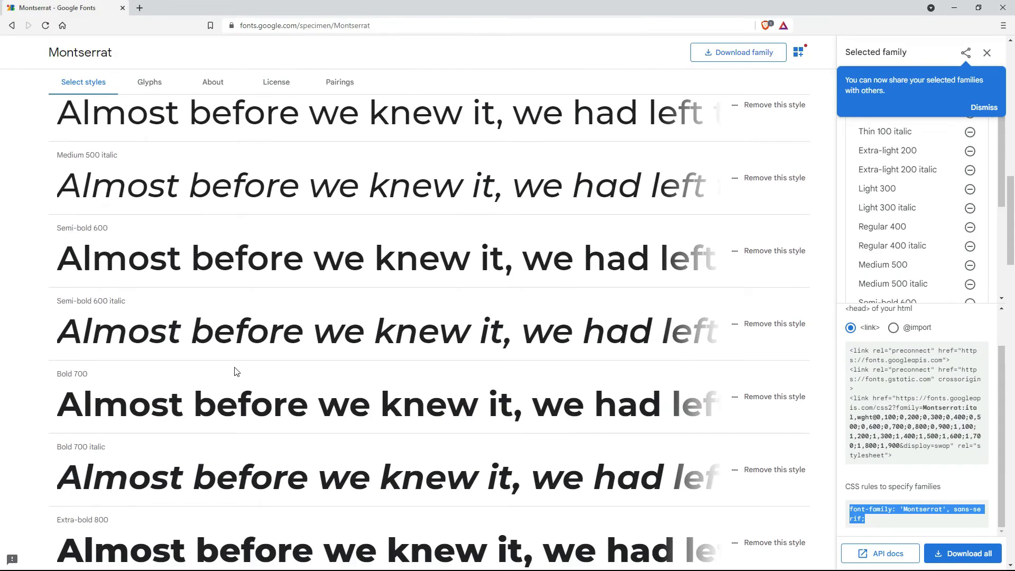
key(alt+Tab)
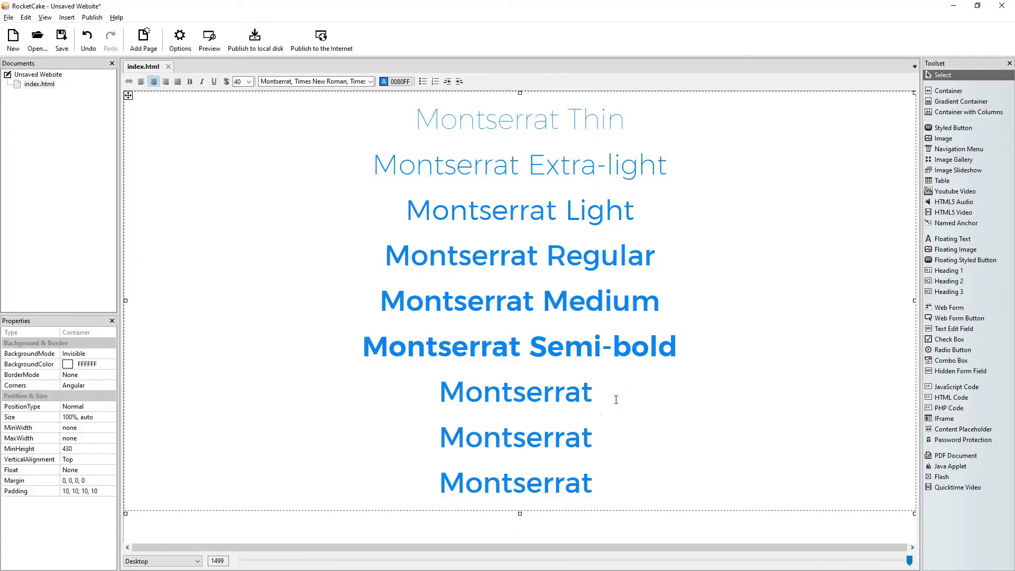
text(Bold)
key(shift+Home)
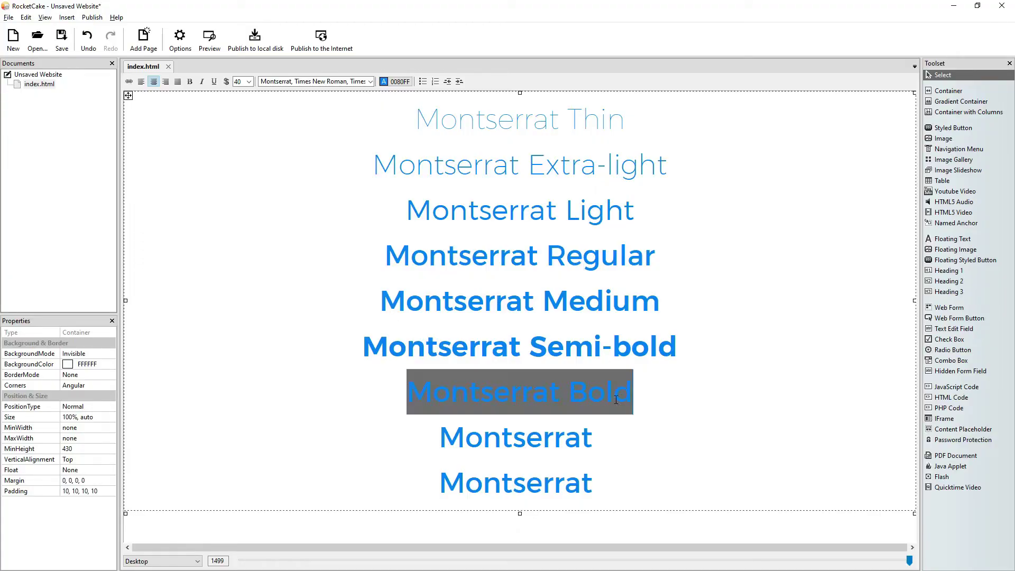
click(292, 82)
text(Bold)
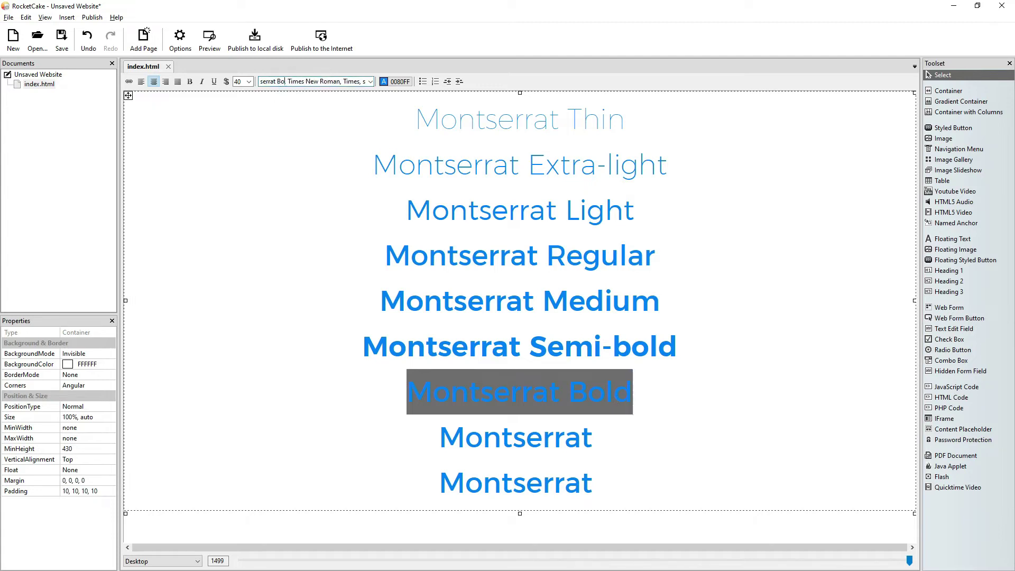
key(Return)
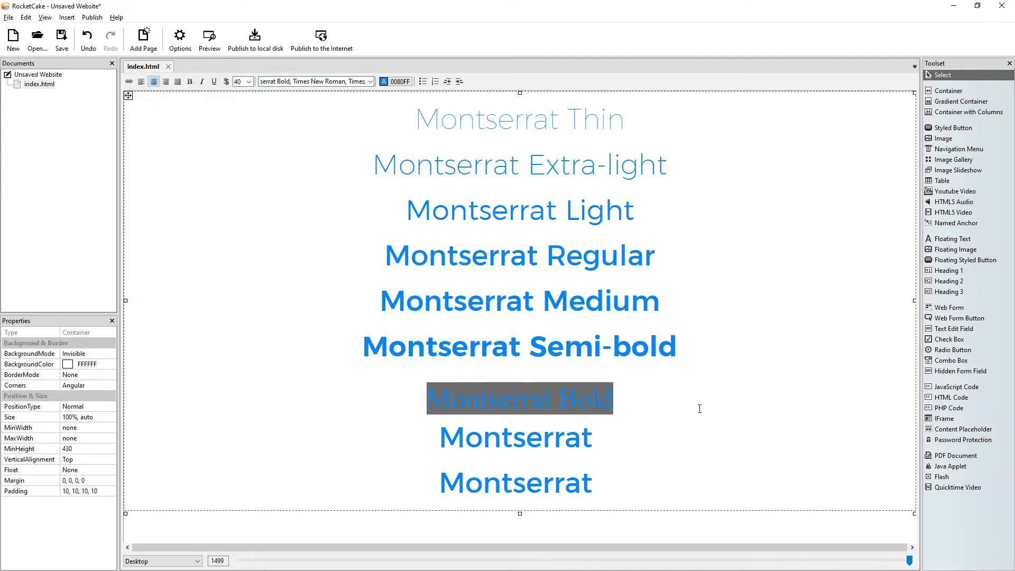
- Restore the line's font to plain Montserrat and apply bold formatting instead
click(696, 408)
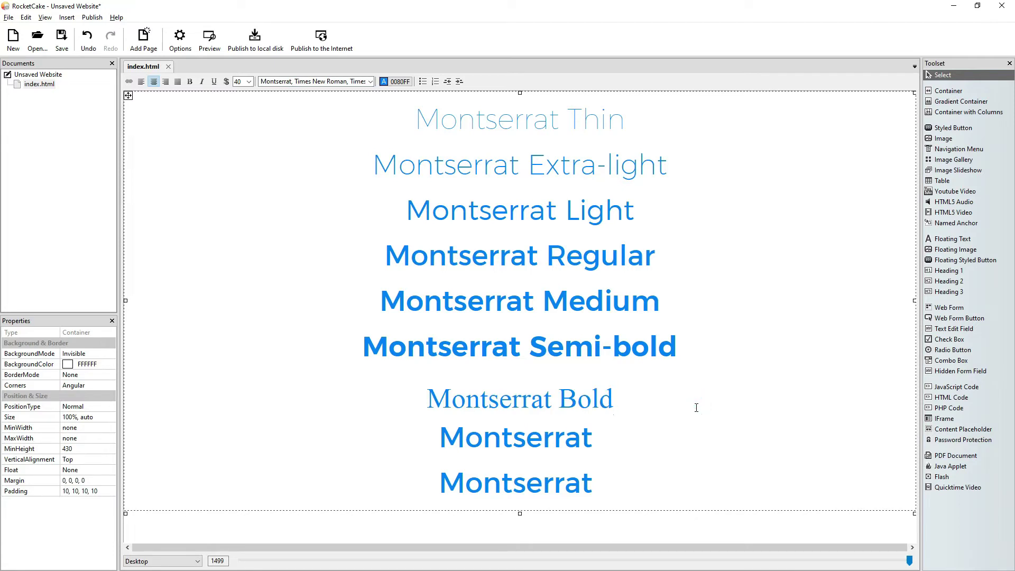
click(345, 402)
key(shift+End)
click(305, 82)
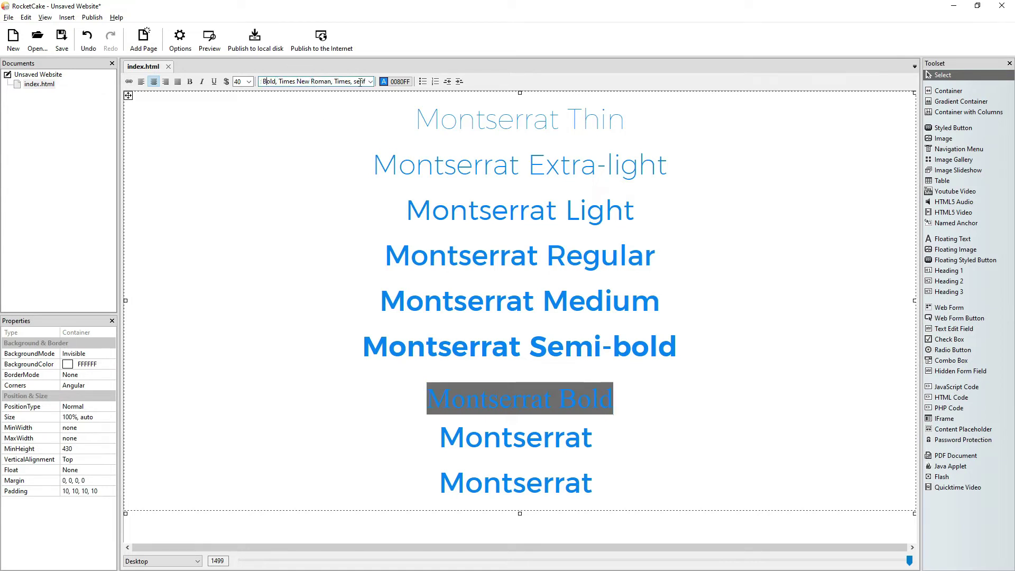
key(Left)
key(Left)
key(Delete)
key(Delete)
key(Delete)
key(Delete)
key(Delete)
key(Return)
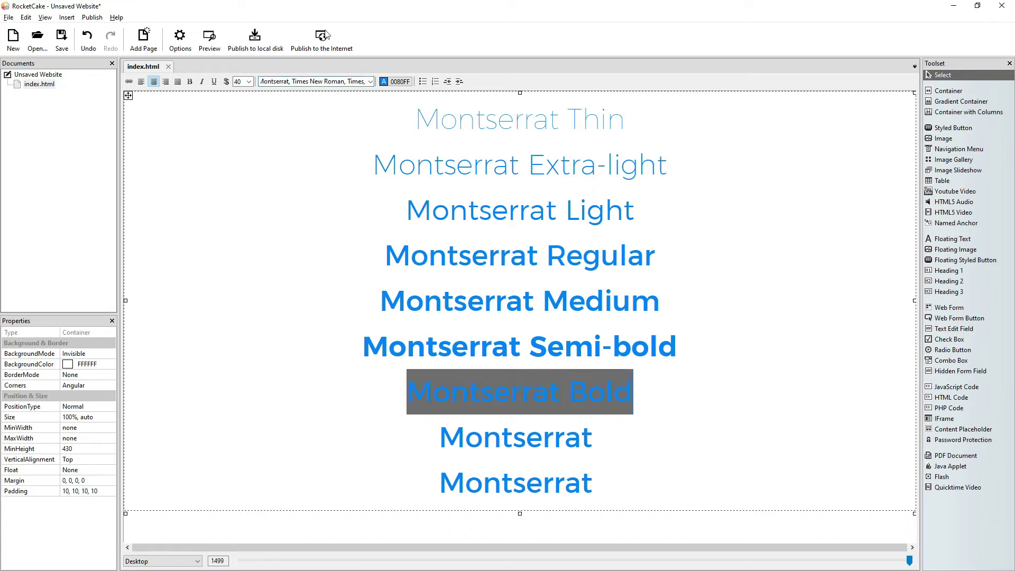
click(189, 82)
click(737, 441)
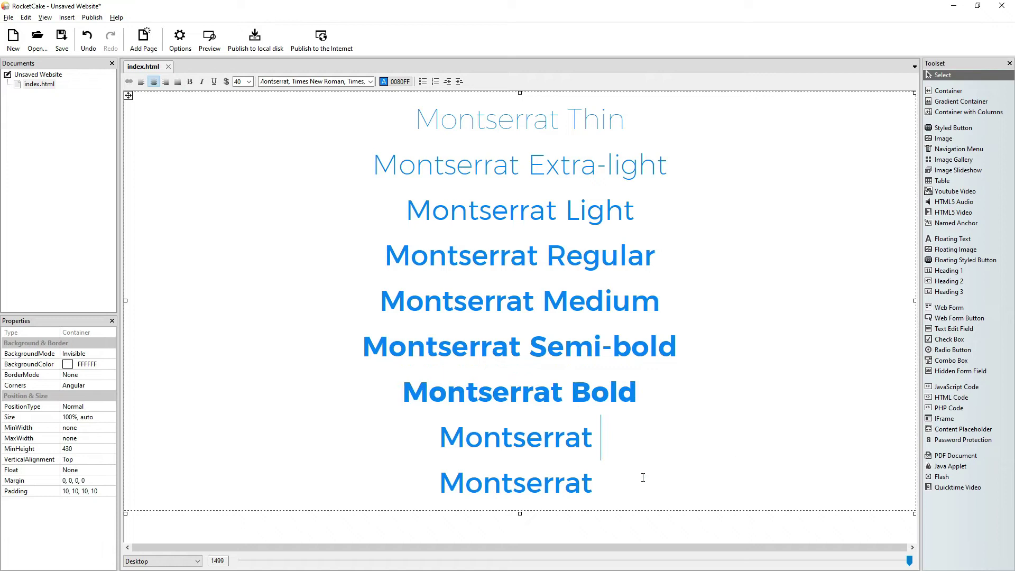
click(420, 441)
- Label the eighth line 'Montserrat Extra-bold' and set its font to Montserrat ExtraBold
key(alt+Tab)
scroll(268, 411, down, 5)
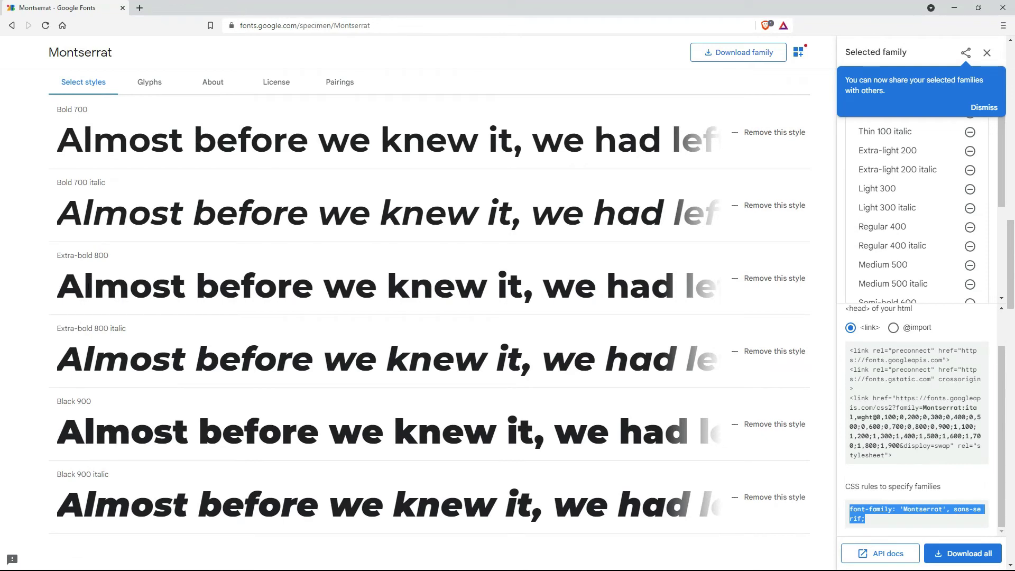
key(alt+Tab)
click(624, 425)
text(Extra-bold)
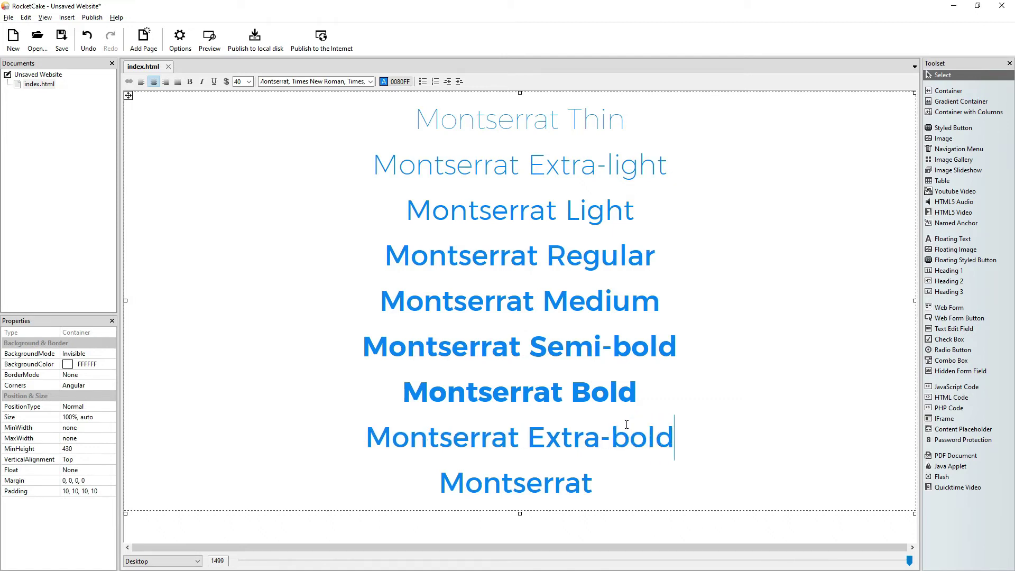
triple_click(626, 425)
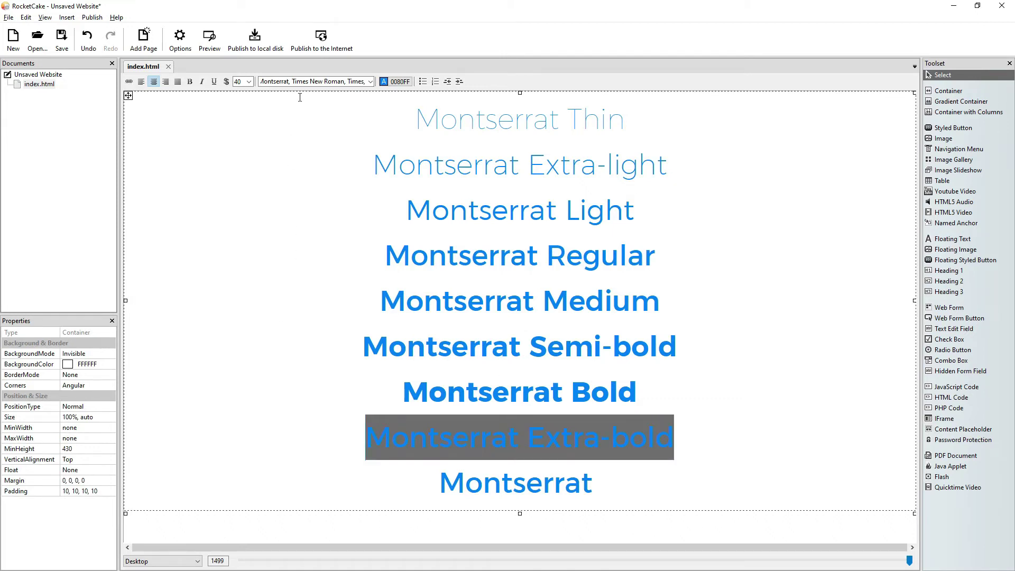
click(289, 81)
text(ExtraBold)
key(Return)
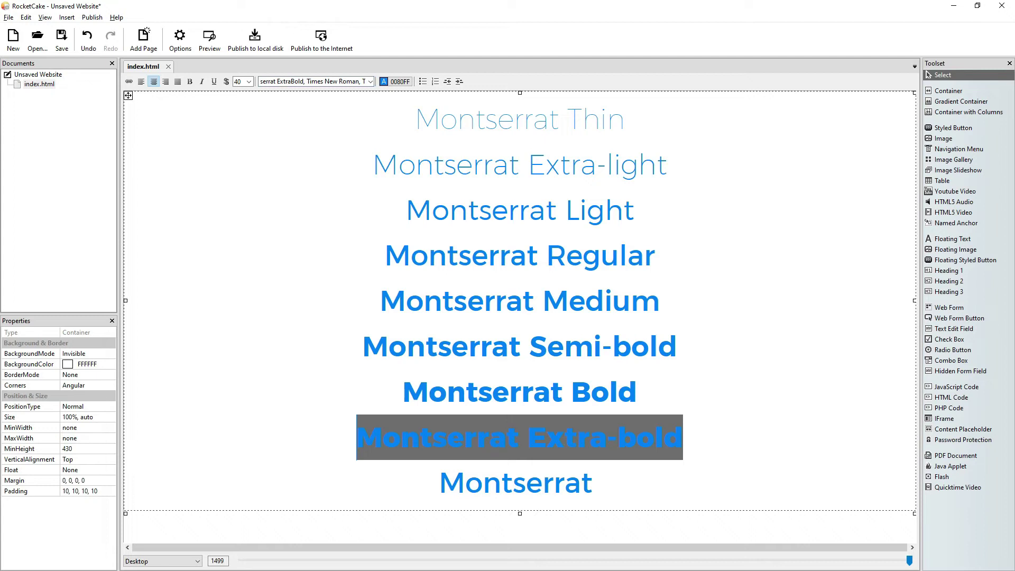
- Label the last line 'Montserrat Black', set its font to Montserrat Black, and preview the page
click(590, 476)
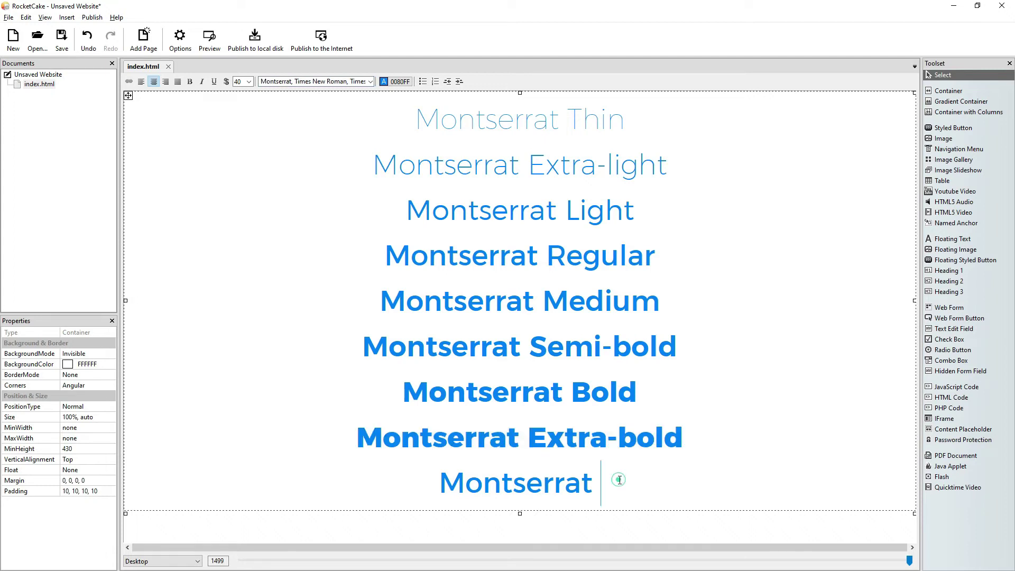
text(Black)
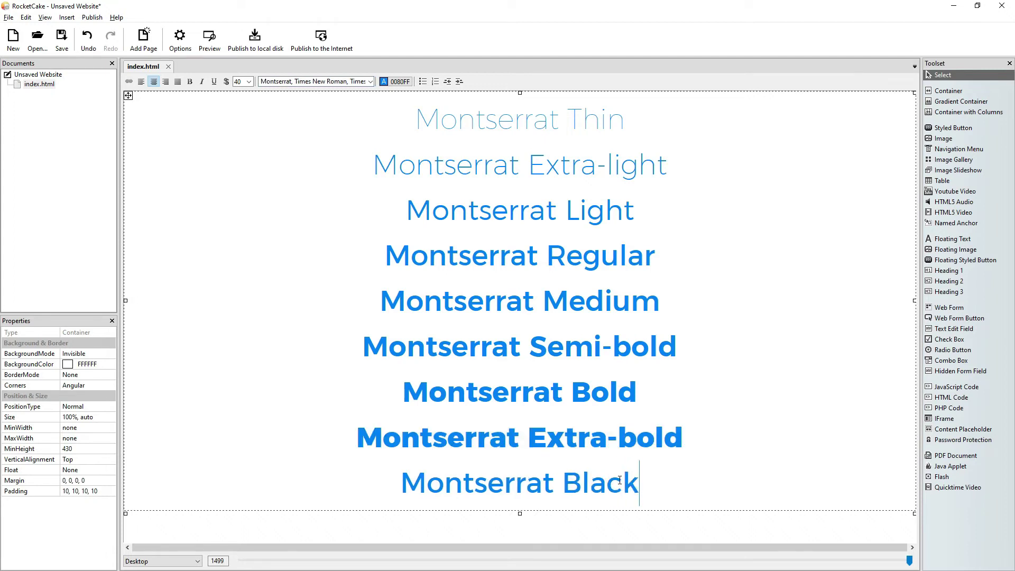
triple_click(620, 480)
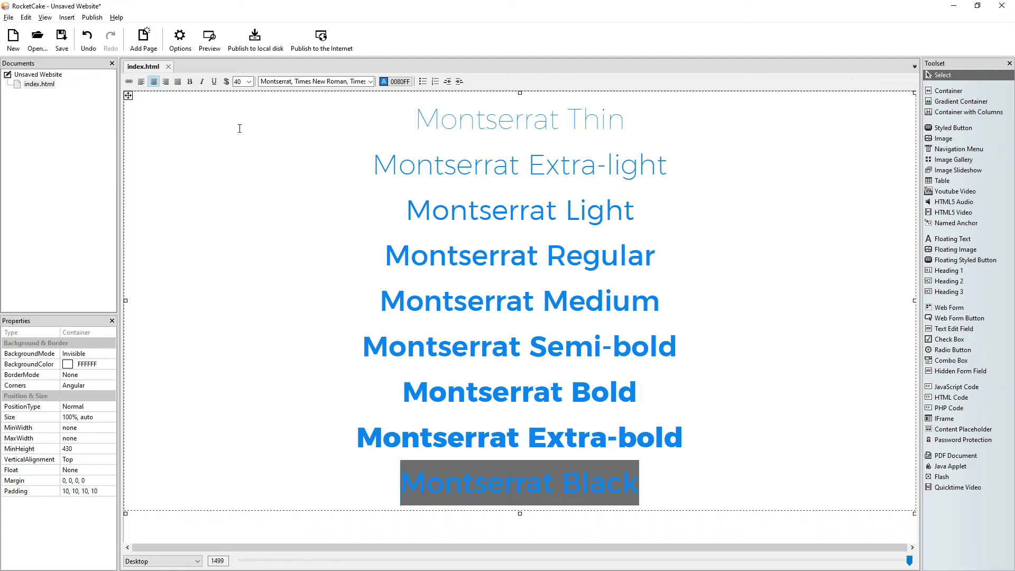
click(275, 81)
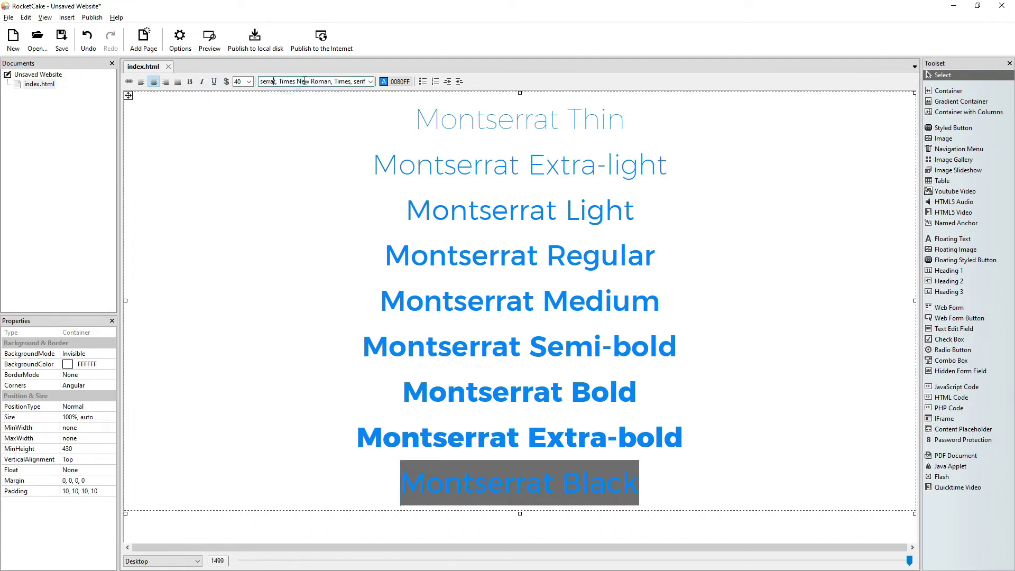
text(Black)
key(Return)
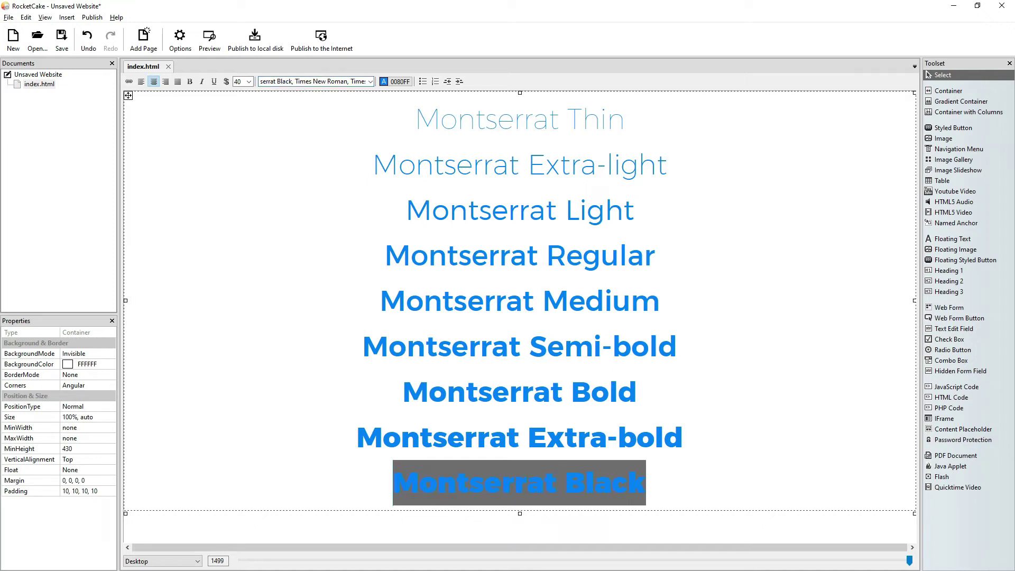
click(772, 485)
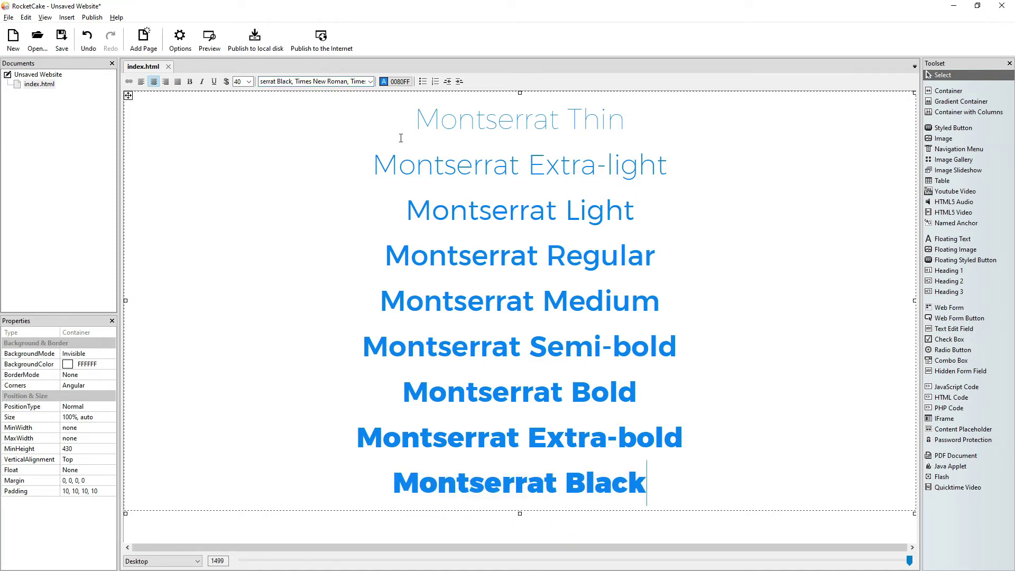
click(205, 46)
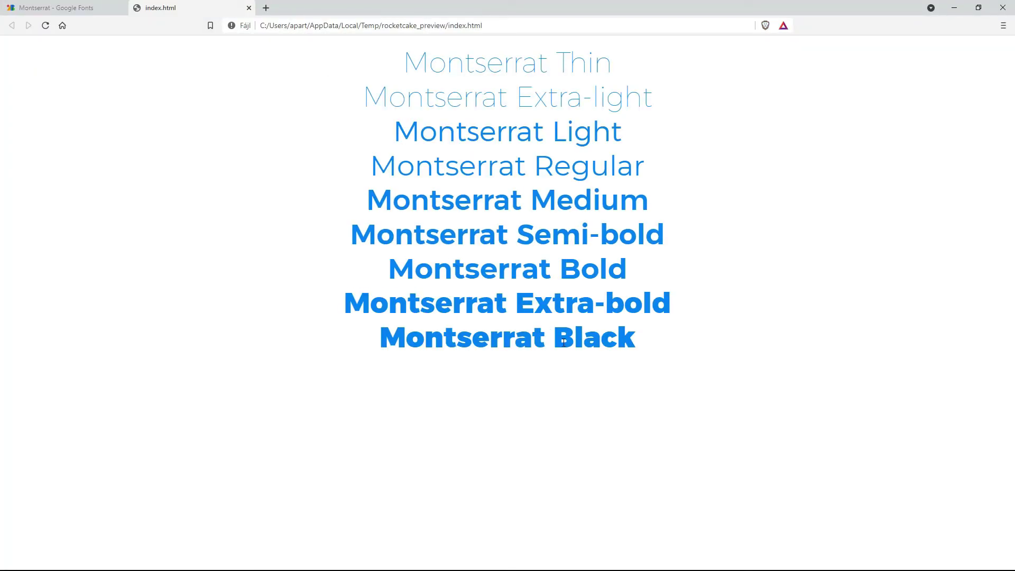
key(alt+Tab)
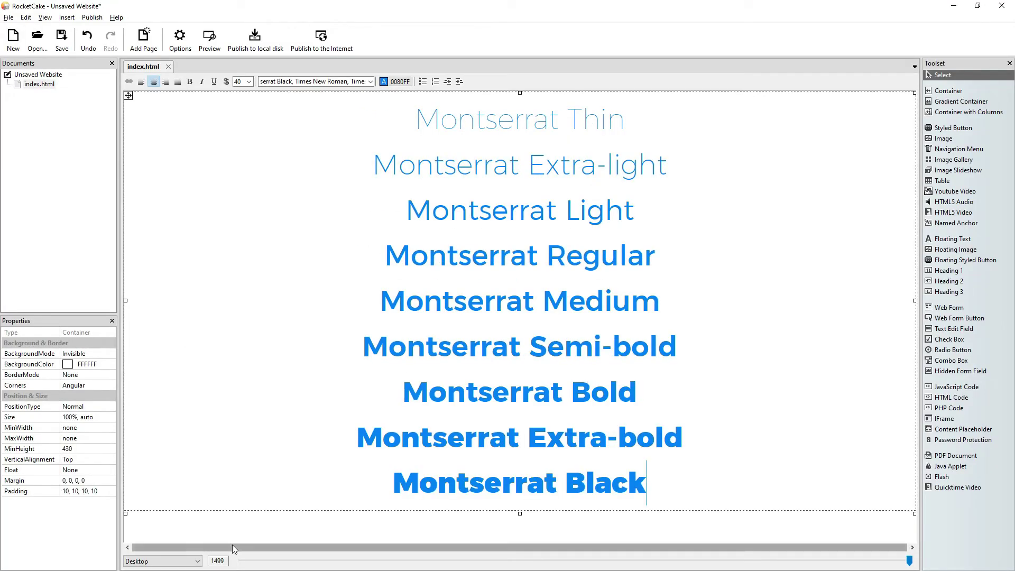
- Paste a copy of the nine-line Montserrat container below the original
click(256, 523)
click(231, 377)
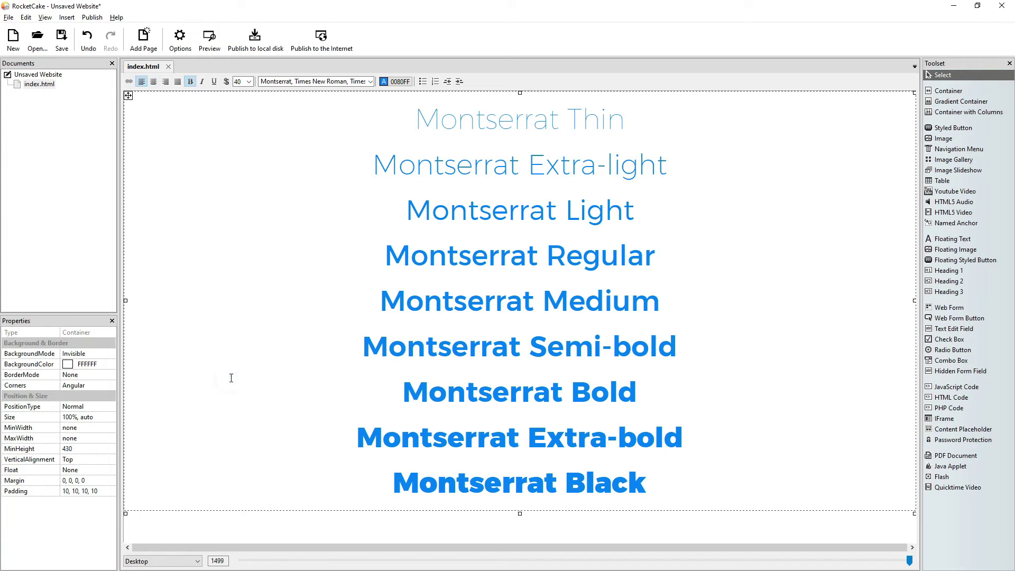
click(571, 528)
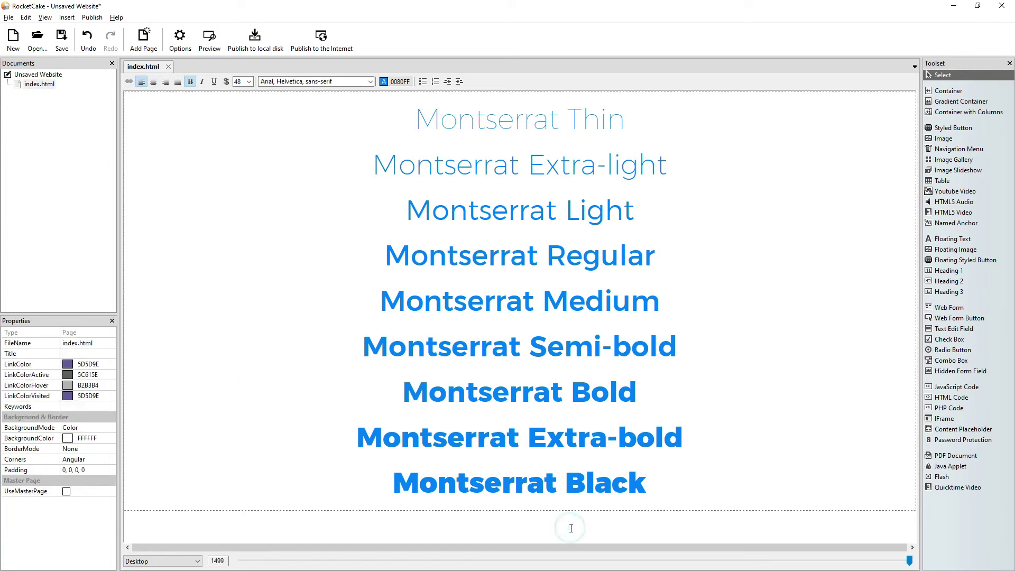
key(ctrl+v)
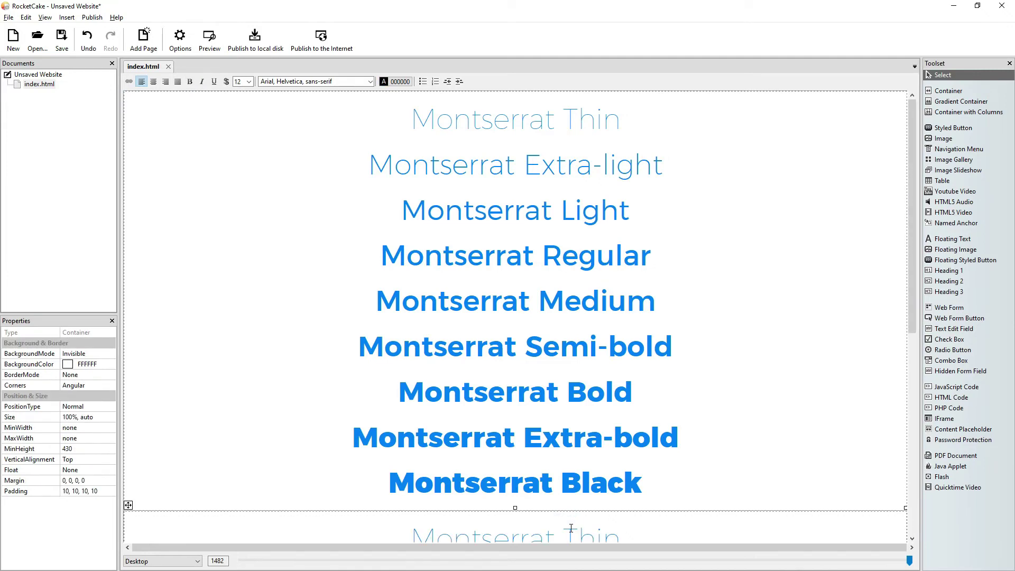
scroll(637, 460, down, 5)
- Italicize the copied lines and check both sets in the browser preview
click(709, 445)
click(202, 81)
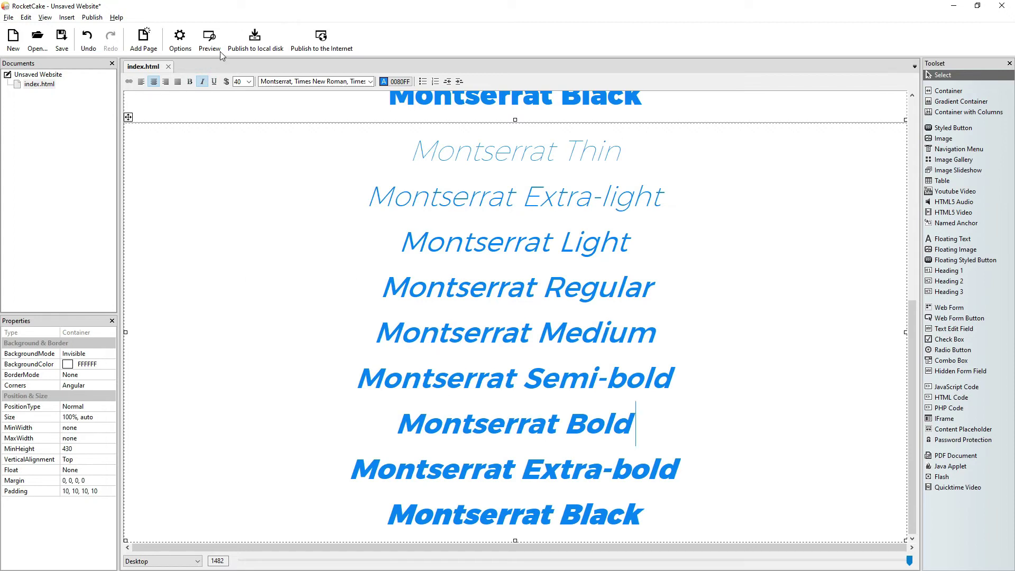
click(210, 39)
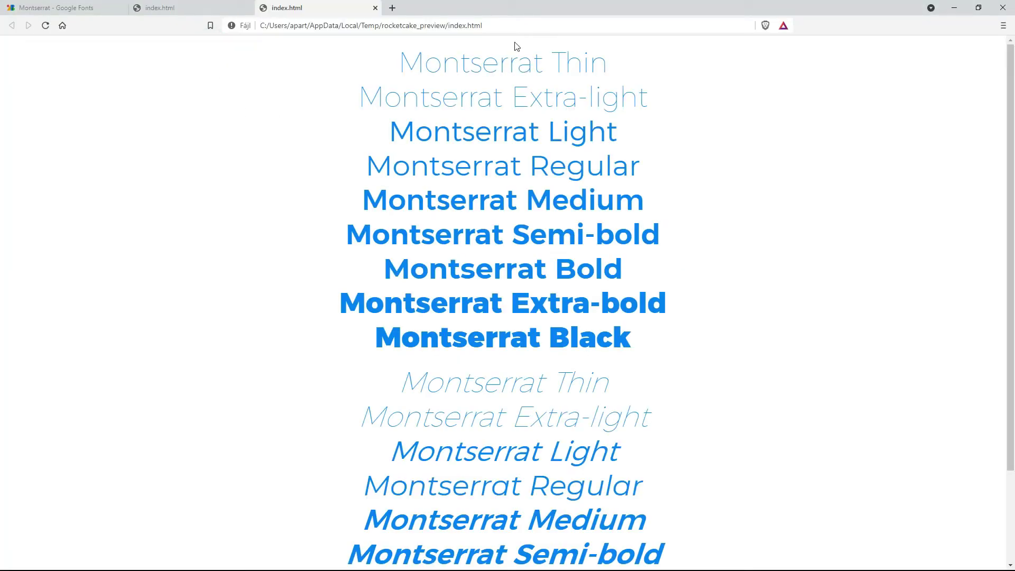
scroll(510, 109, down, 2)
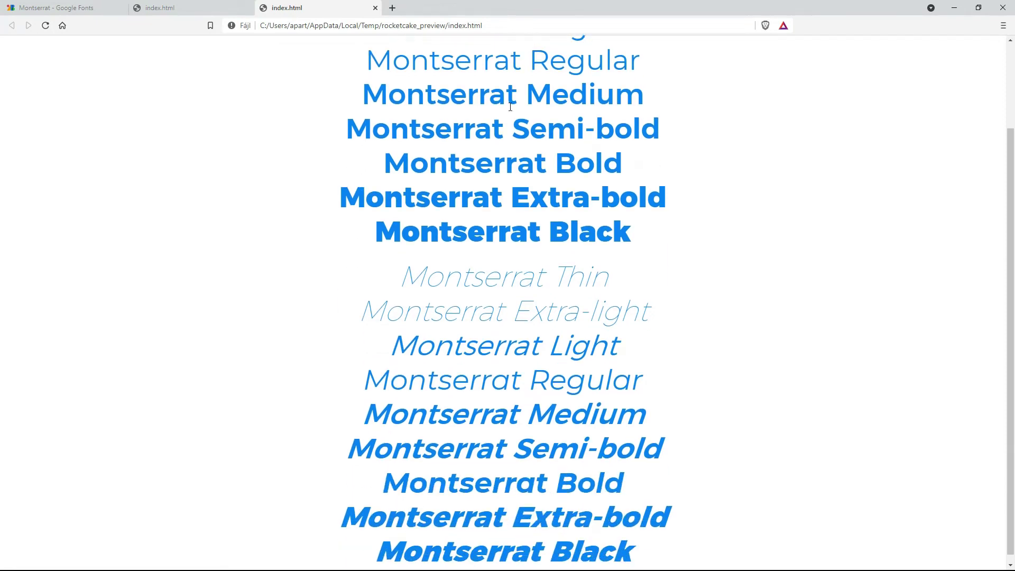
scroll(522, 338, up, 2)
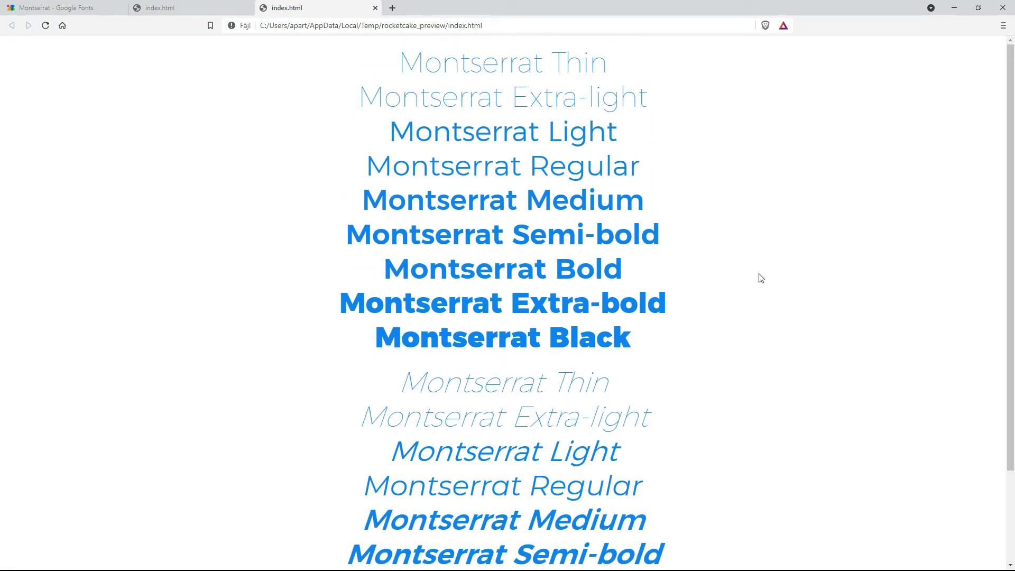
key(alt+Tab)
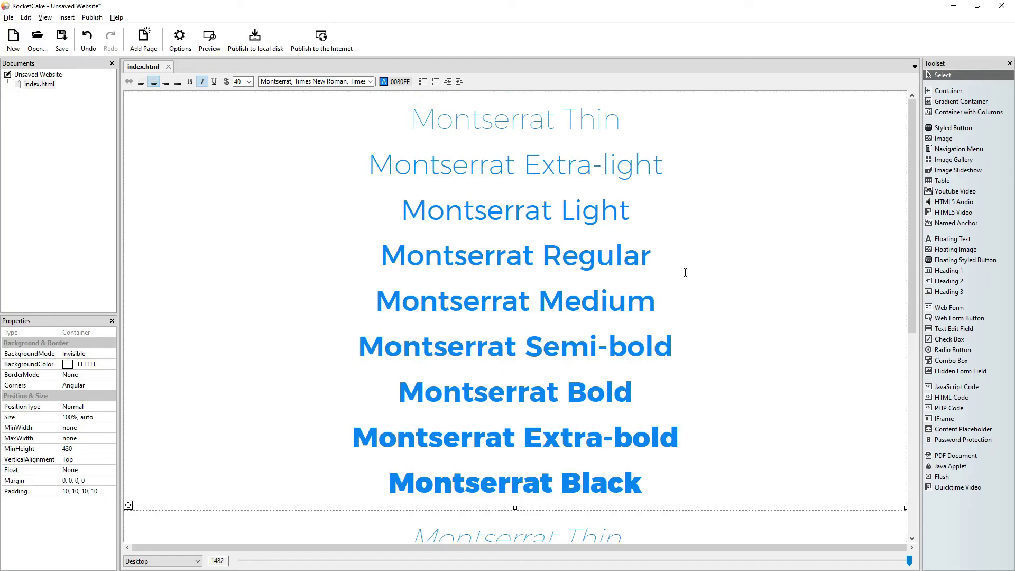
scroll(685, 272, down, 3)
click(709, 421)
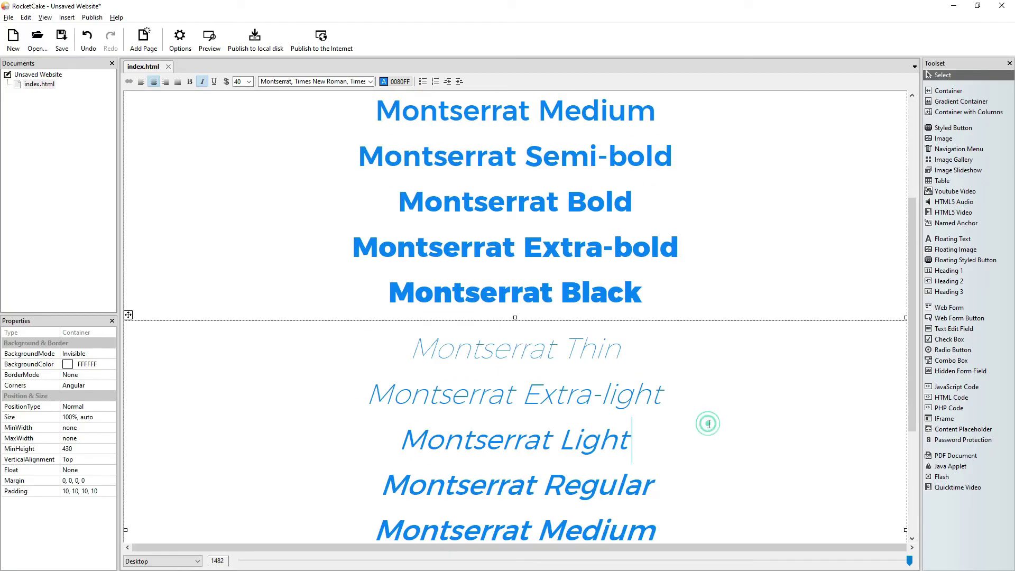
click(13, 39)
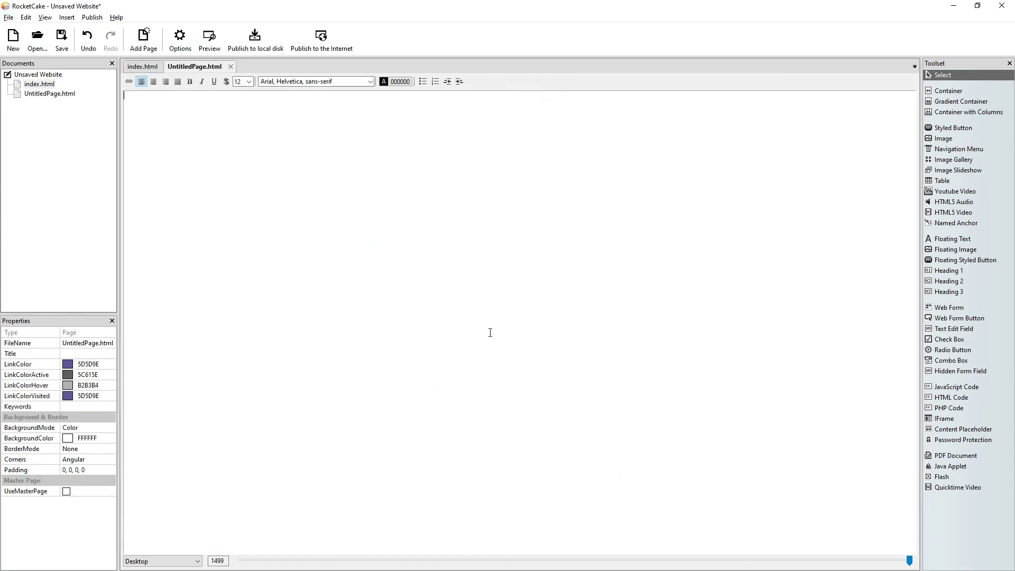
- Insert an empty container at the page top and open Merriweather's Google Fonts page
click(944, 92)
click(545, 275)
key(alt+Tab)
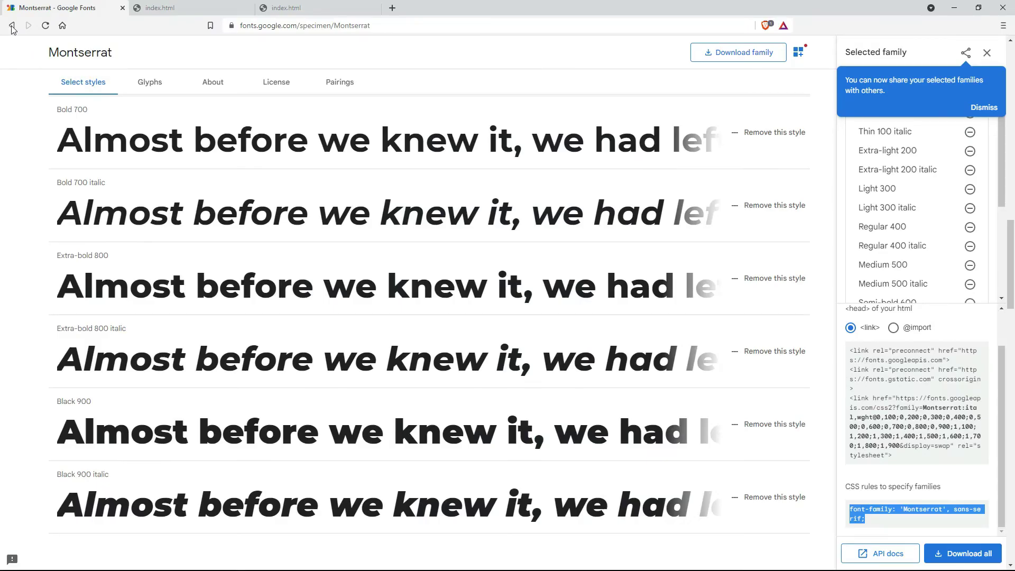
key(alt+Left)
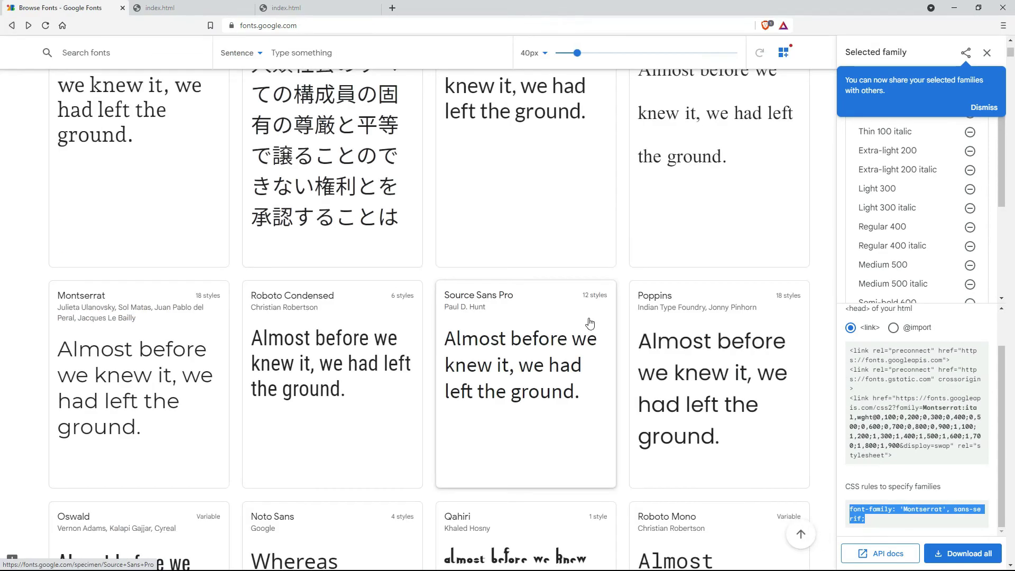
scroll(592, 354, down, 8)
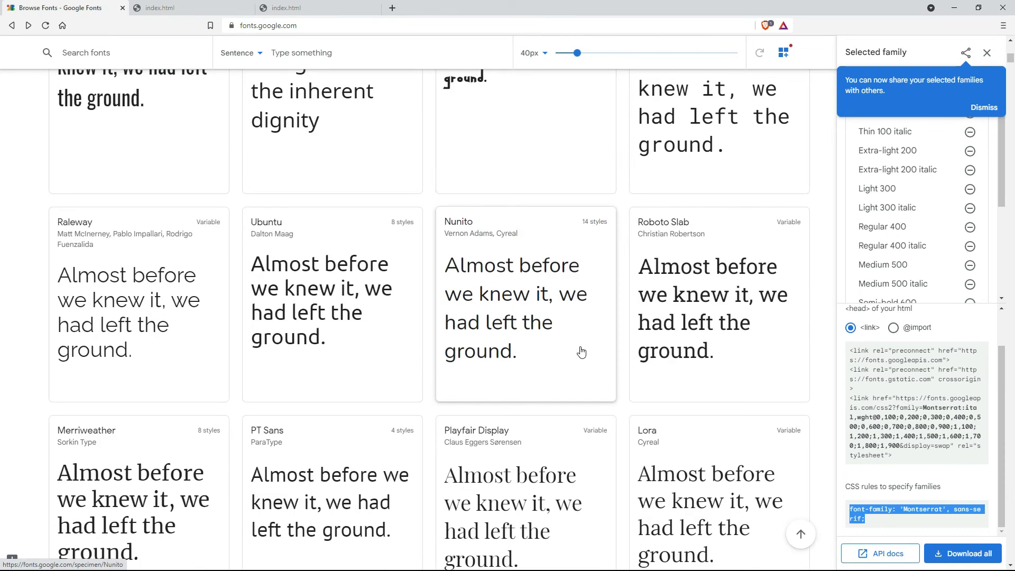
scroll(581, 351, down, 2)
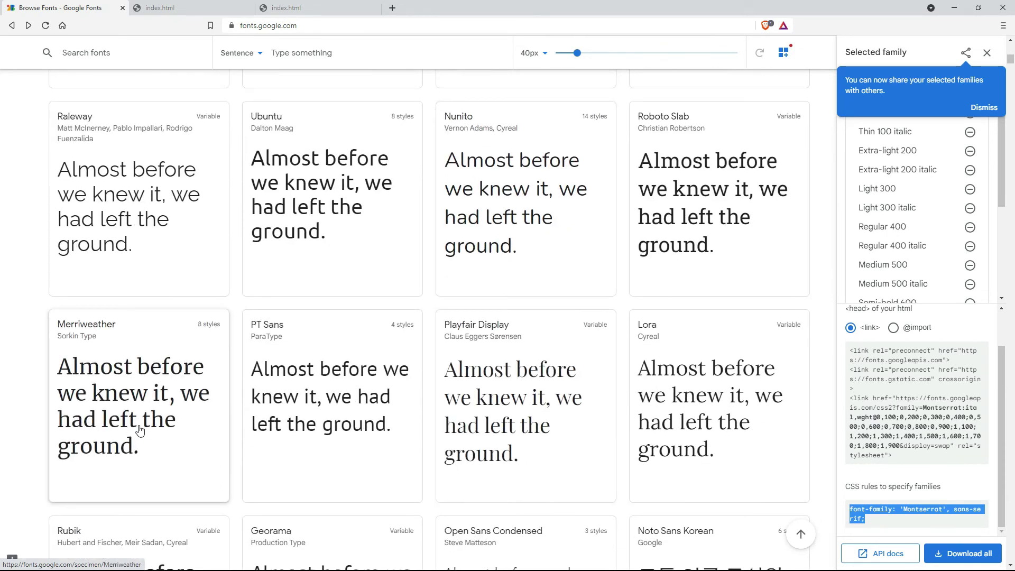
click(175, 405)
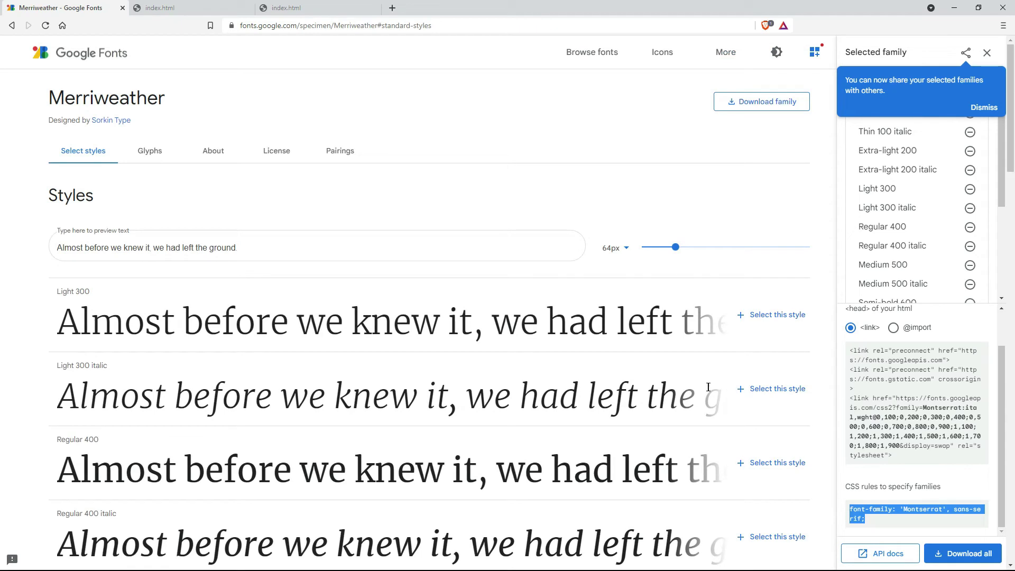
- Add Merriweather Light 300, Regular 400, Bold 700 and Black 900, upright and italic, and select the embed code
click(741, 316)
click(740, 390)
scroll(743, 420, down, 2)
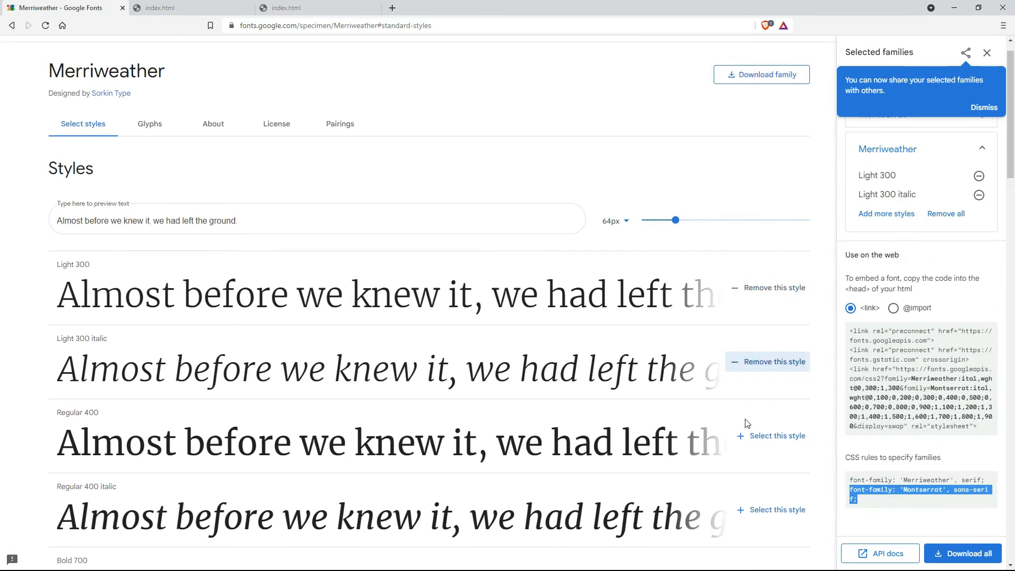
click(739, 358)
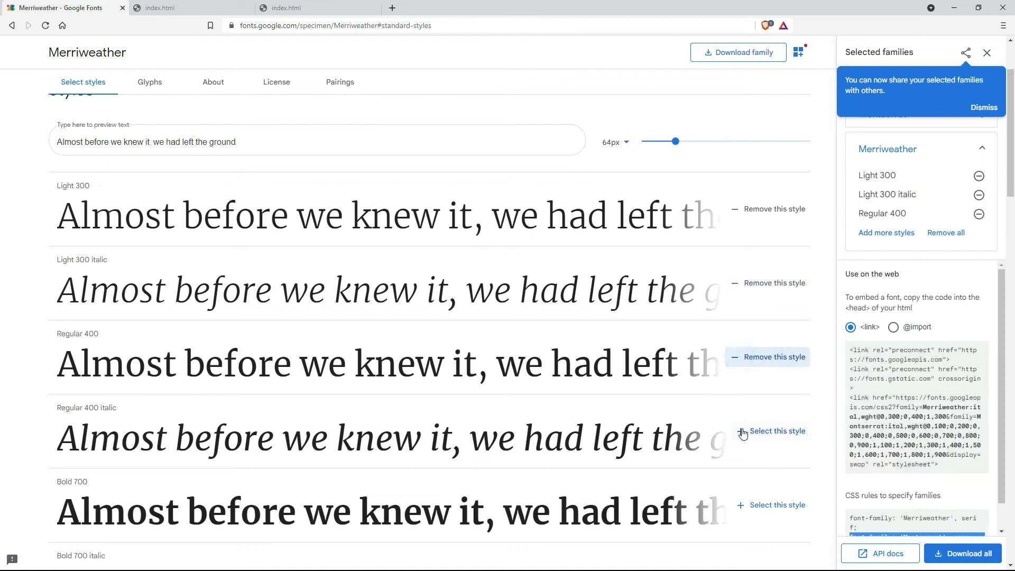
click(742, 433)
scroll(743, 433, down, 2)
click(745, 404)
scroll(744, 433, down, 3)
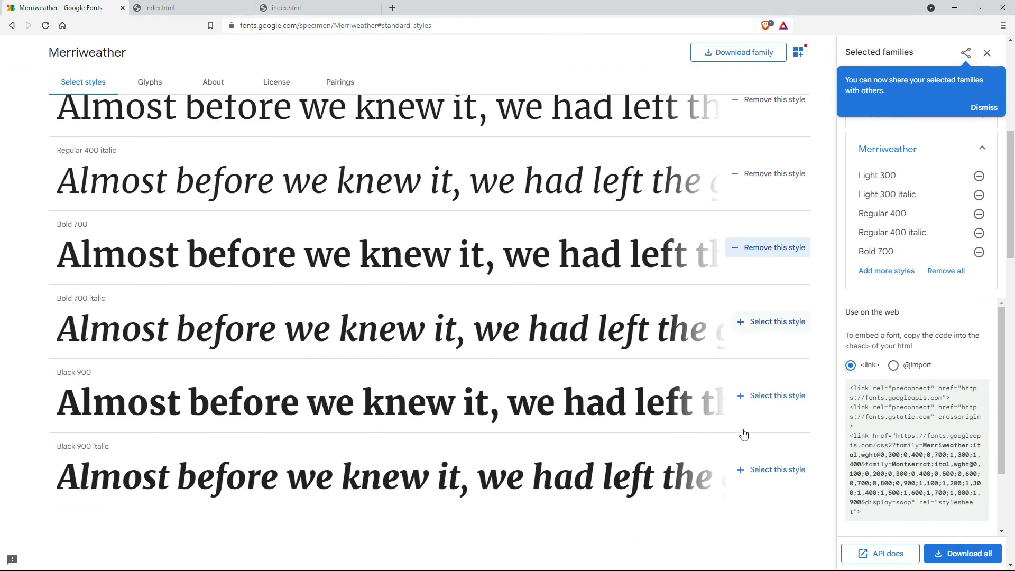
click(739, 315)
click(739, 390)
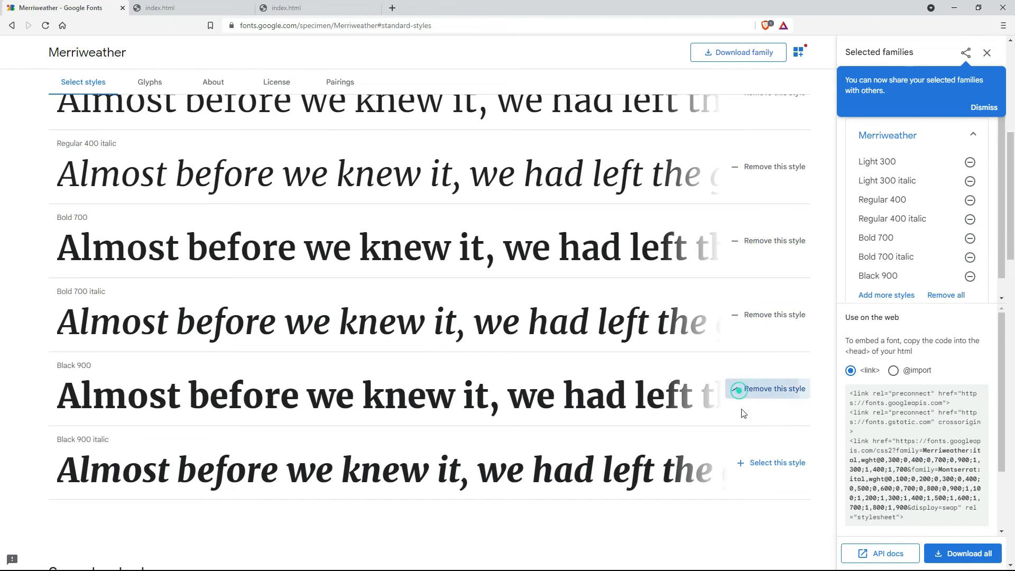
click(740, 463)
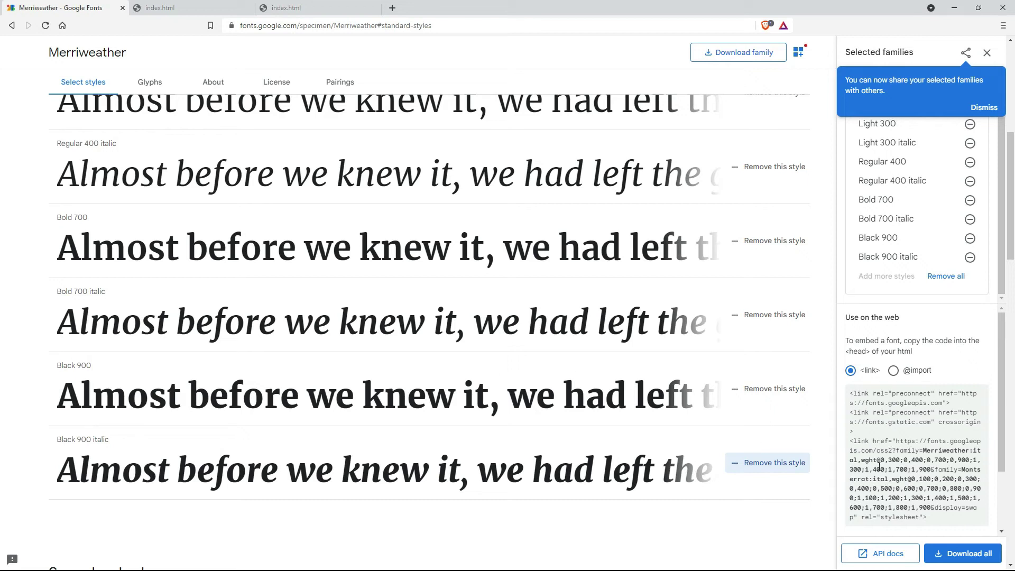
drag(852, 392, 937, 444)
key(ctrl+c)
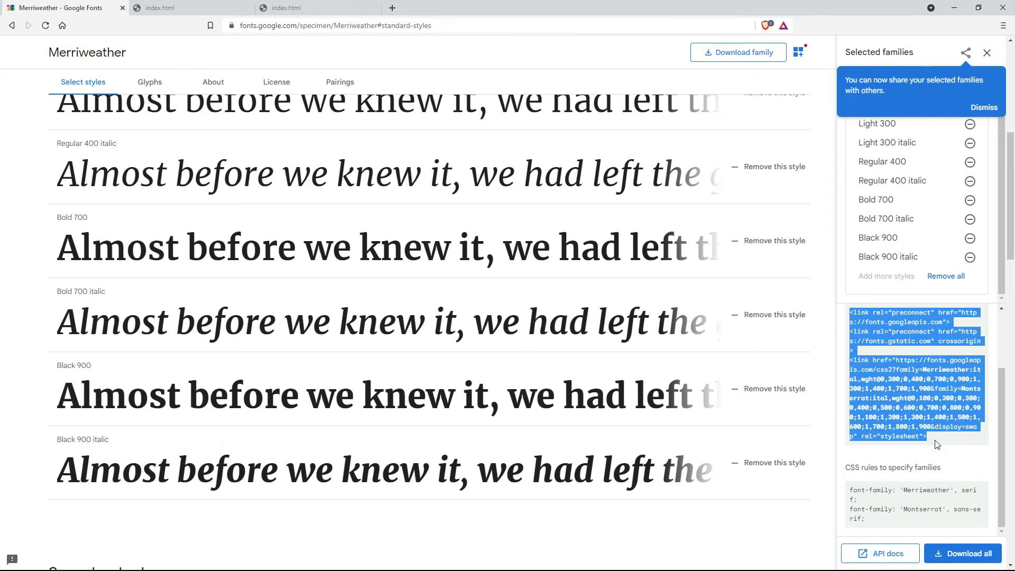
key(alt+Tab)
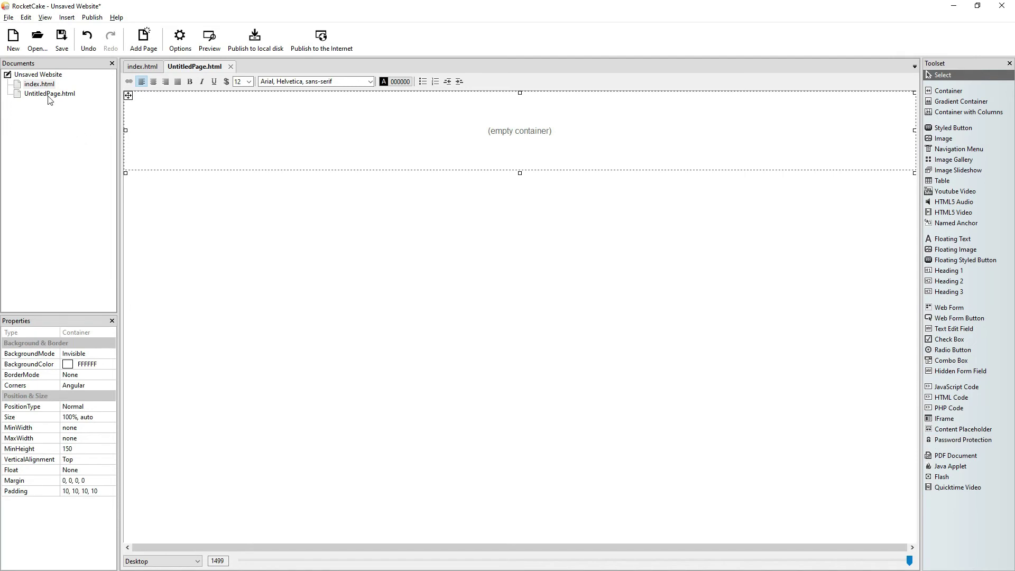
- Rename the index.html page to montserrat.html
click(48, 96)
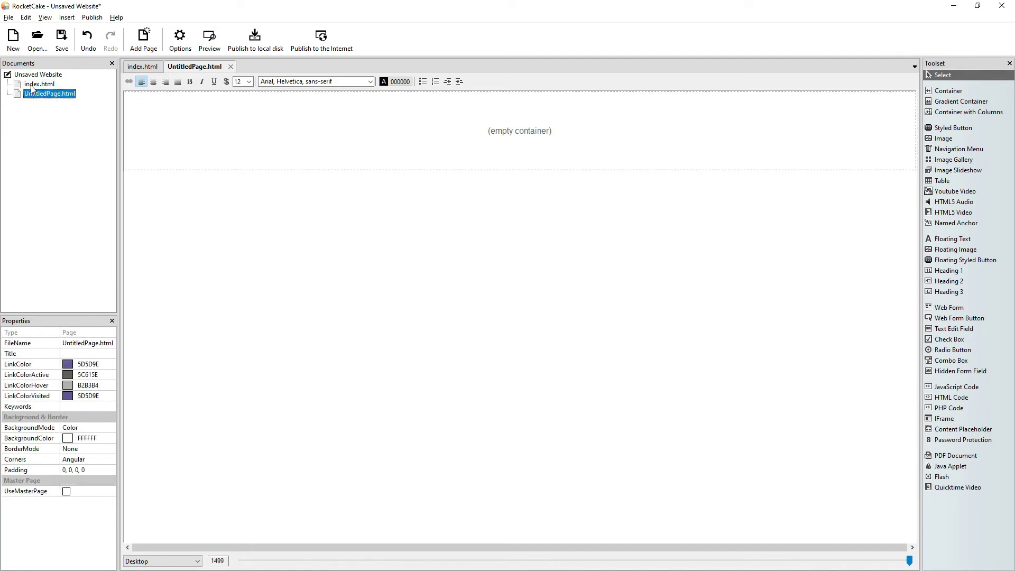
click(33, 87)
double_click(36, 86)
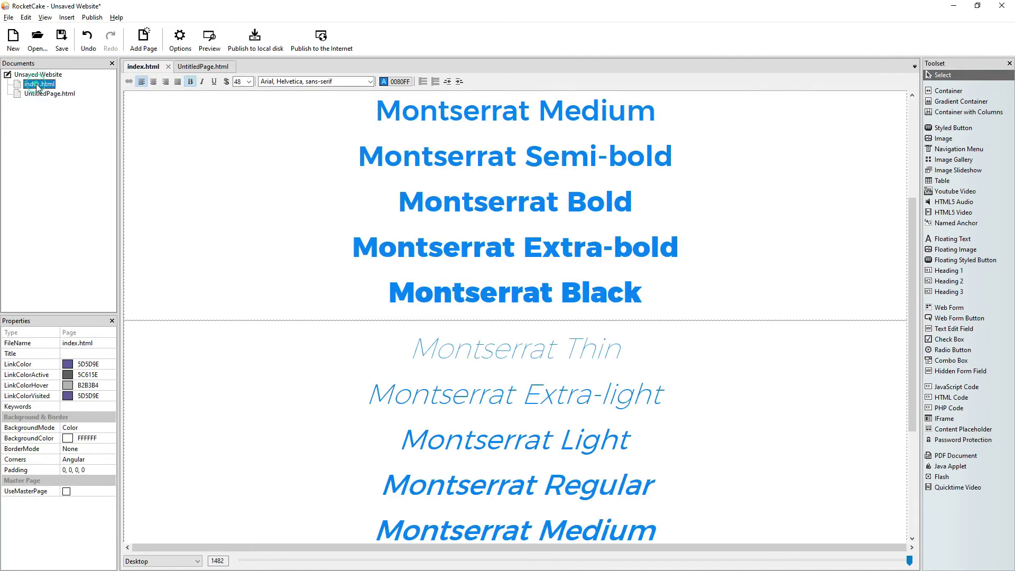
click(37, 87)
key(BackSpace)
key(BackSpace)
key(BackSpace)
key(BackSpace)
key(BackSpace)
text(montserrat)
key(Return)
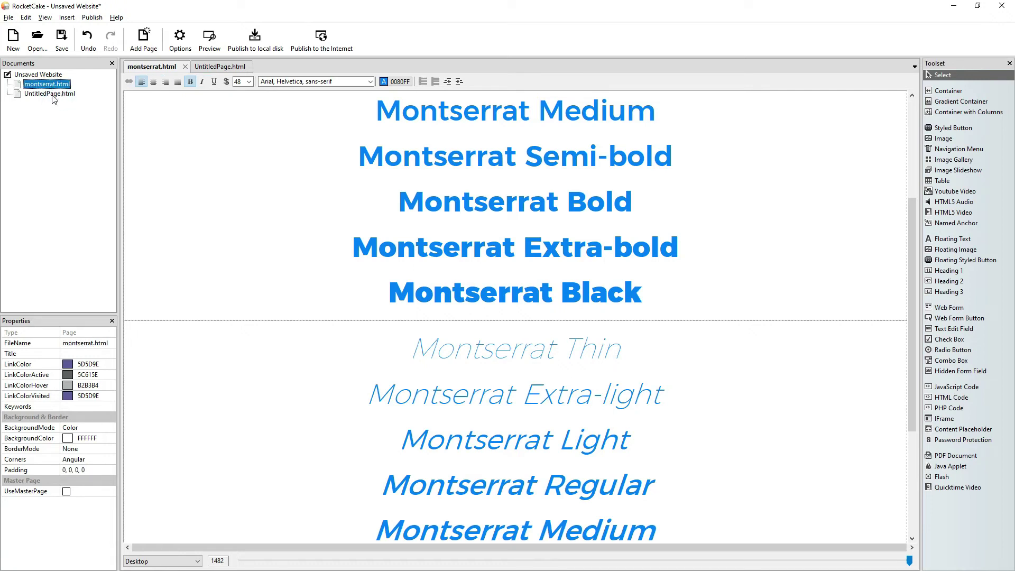
- Rename UntitledPage.html to merriweather.html and open it with its empty container selected
click(54, 98)
click(58, 97)
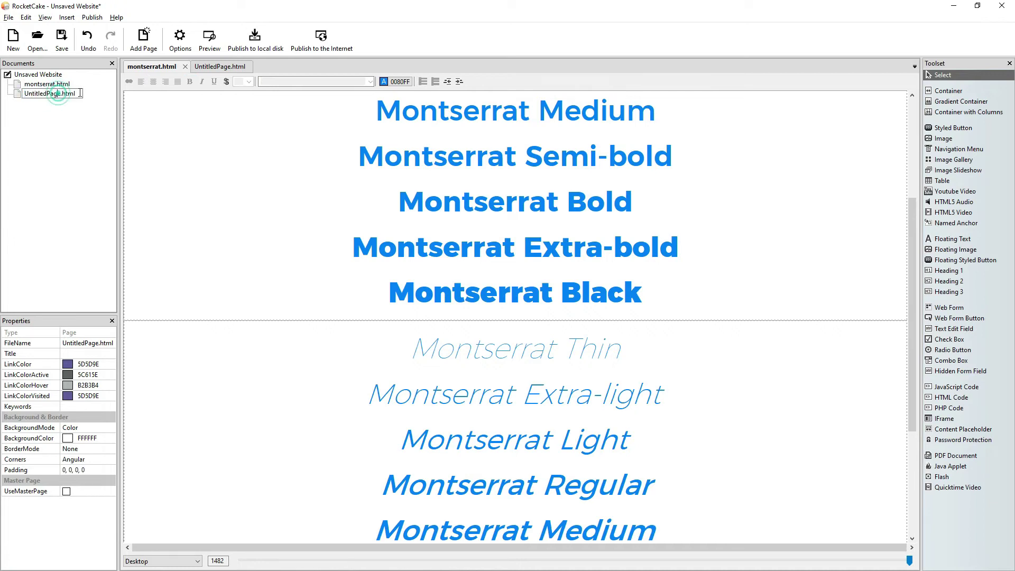
key(BackSpace)
key(BackSpace)
key(BackSpace)
key(BackSpace)
key(BackSpace)
key(BackSpace)
key(BackSpace)
key(BackSpace)
key(BackSpace)
key(BackSpace)
key(BackSpace)
key(BackSpace)
text(merriweather)
key(Return)
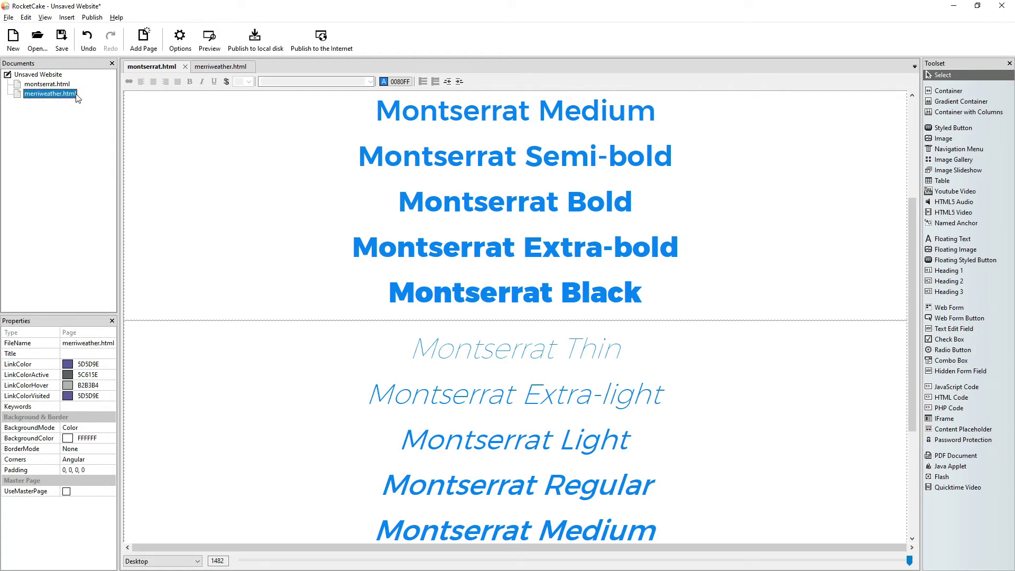
click(52, 97)
click(53, 97)
click(420, 128)
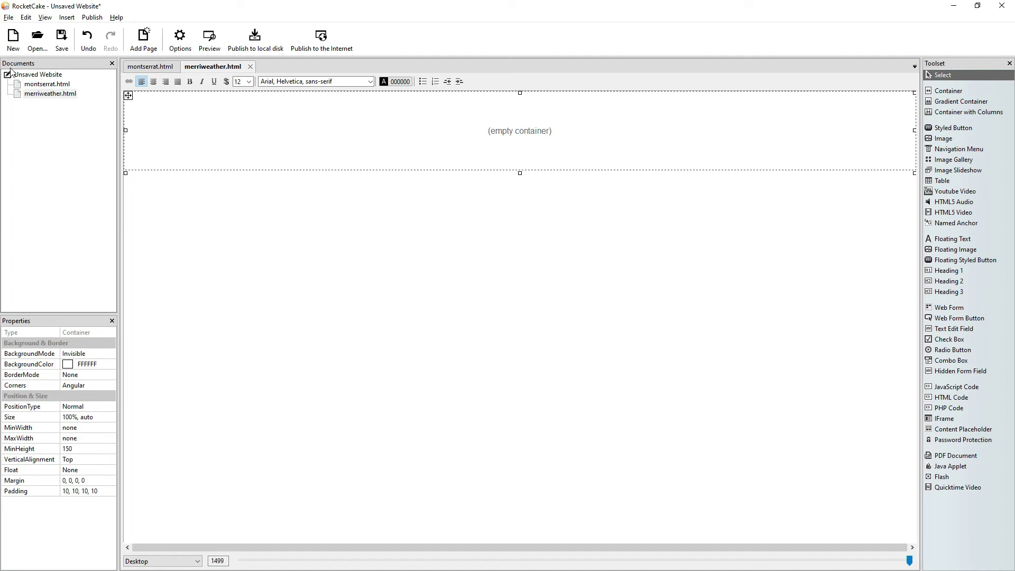
- Paste the Google Fonts link tags into merriweather.html's additional header code
right_click(38, 94)
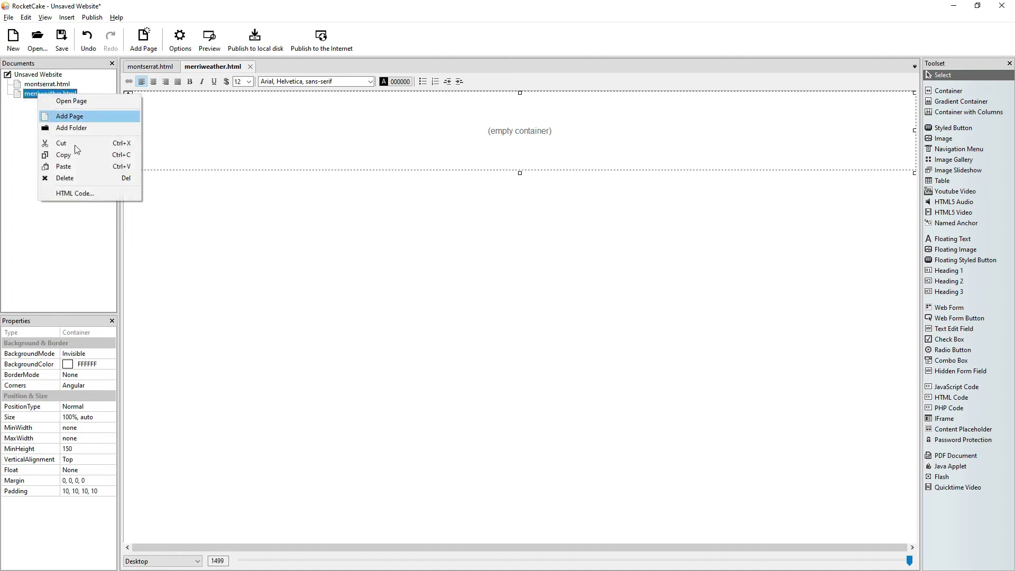
click(79, 193)
click(494, 369)
key(ctrl+v)
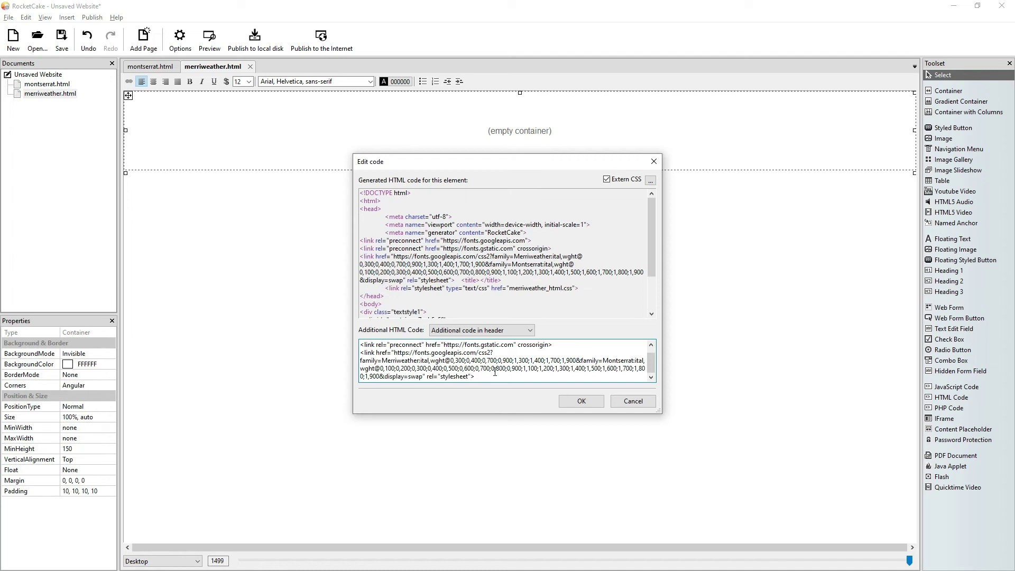
key(Return)
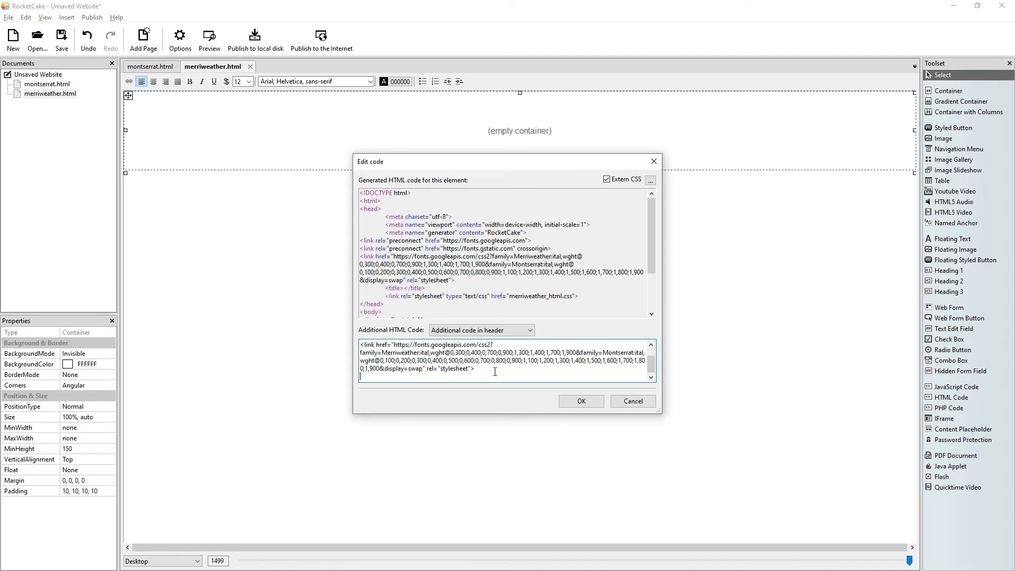
click(582, 401)
- Copy the Merriweather and Montserrat font-family rules and add them as additional CSS styles
key(alt+Tab)
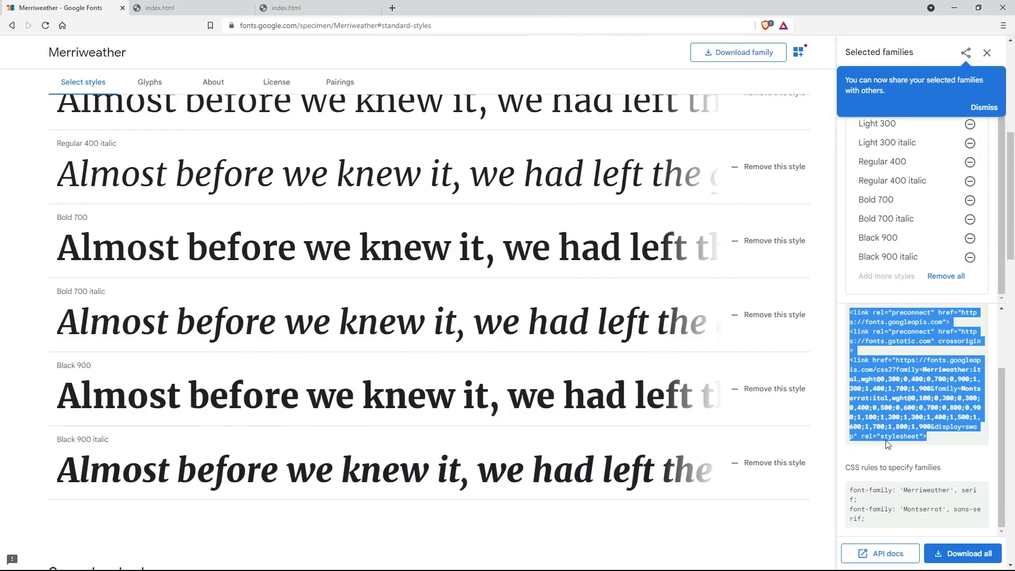
click(850, 489)
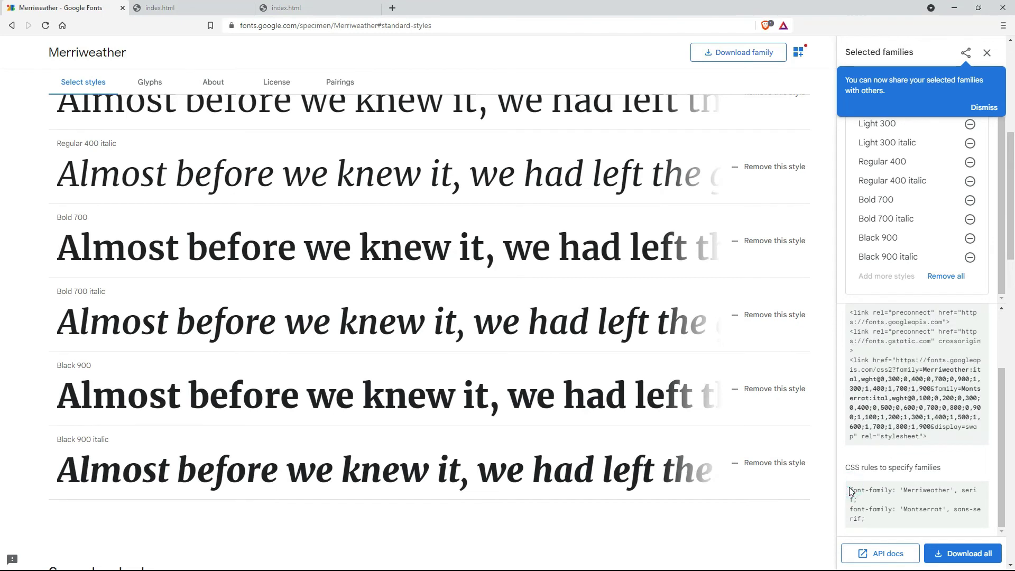
drag(850, 489, 875, 524)
key(ctrl+c)
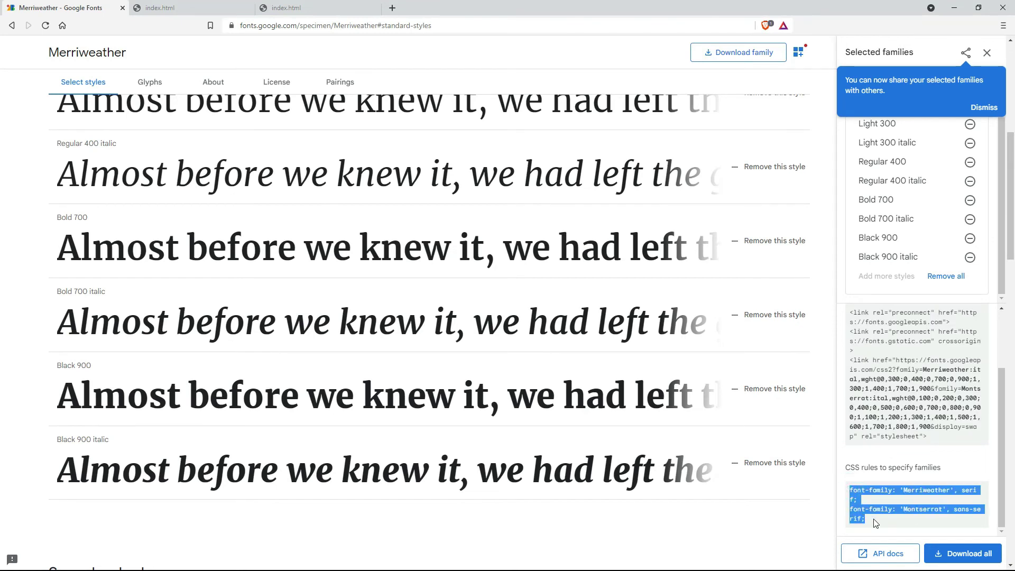
key(alt+Tab)
right_click(59, 97)
click(87, 194)
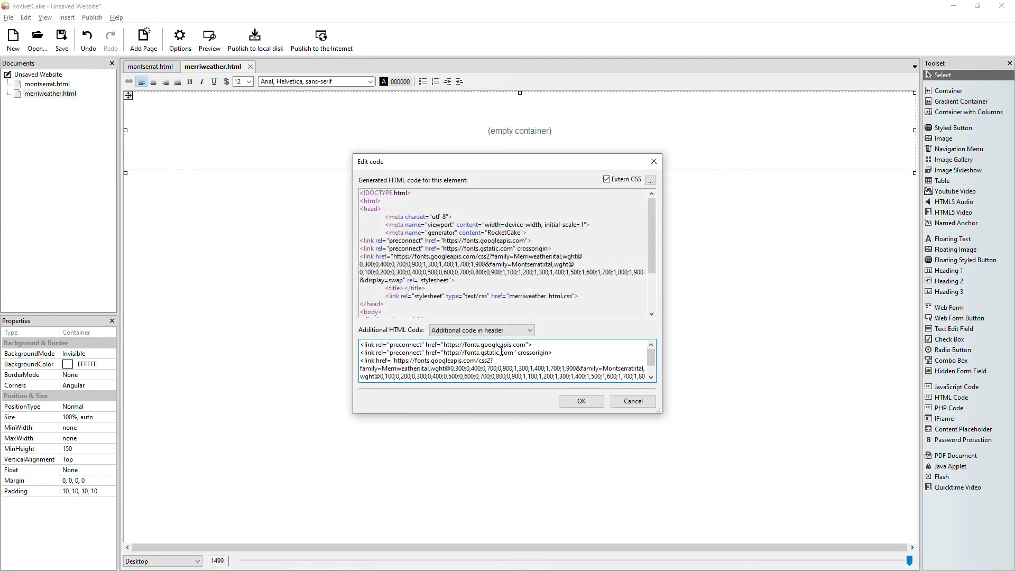
click(516, 330)
click(486, 368)
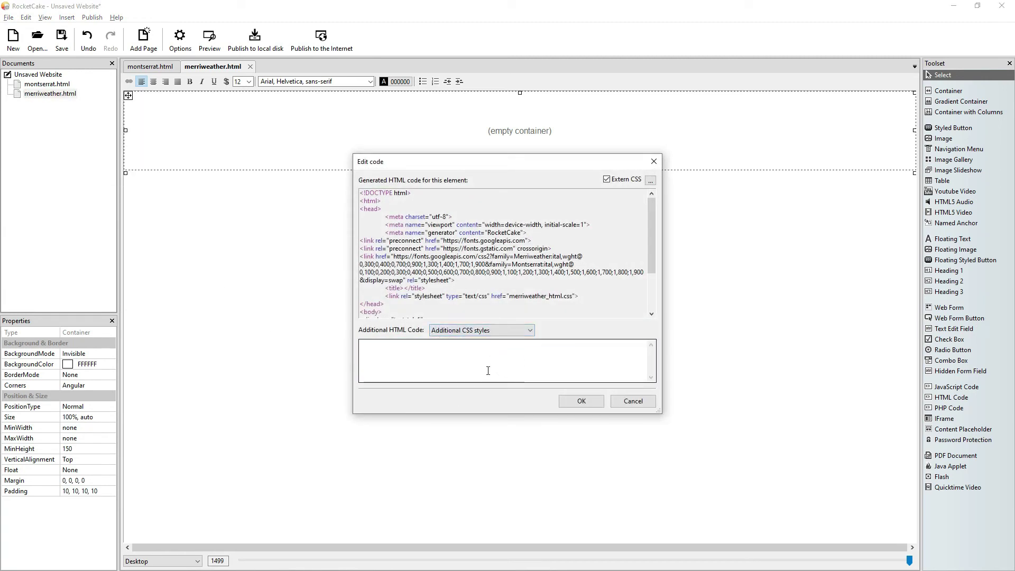
key(ctrl+v)
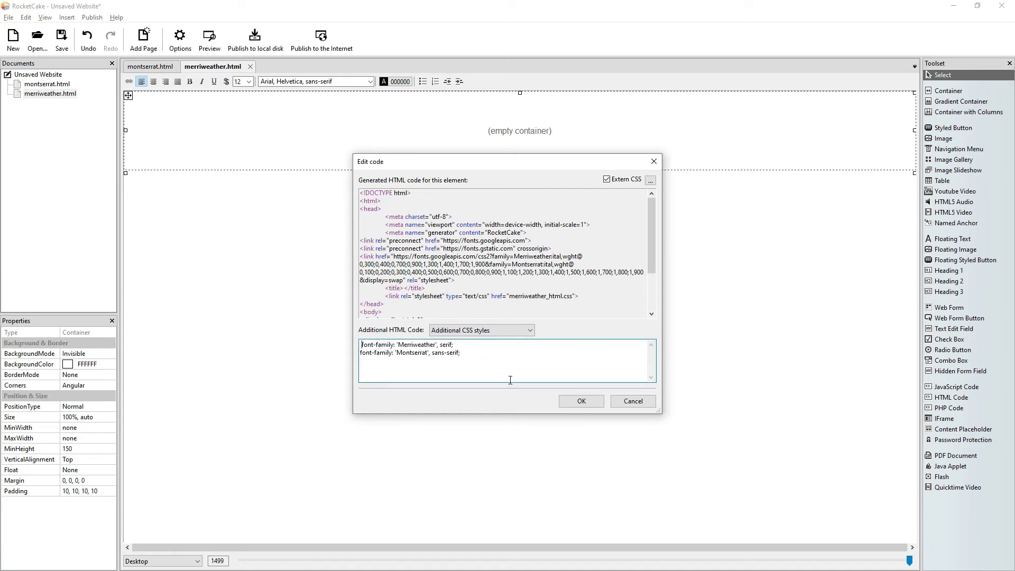
click(580, 402)
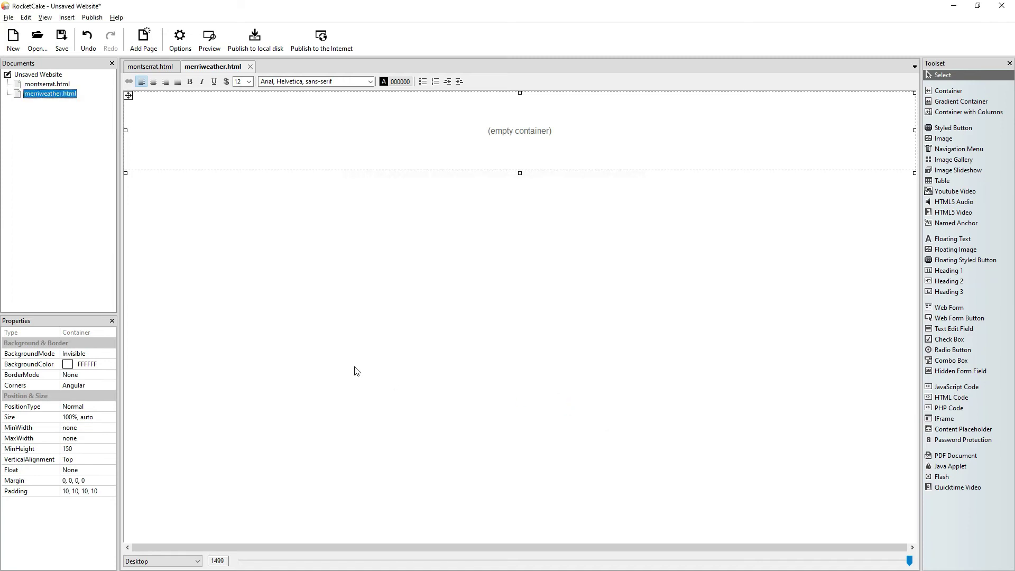
- Type a centred 'Merriweather' heading at size 40 in blue 0080FF
click(452, 129)
text(Me)
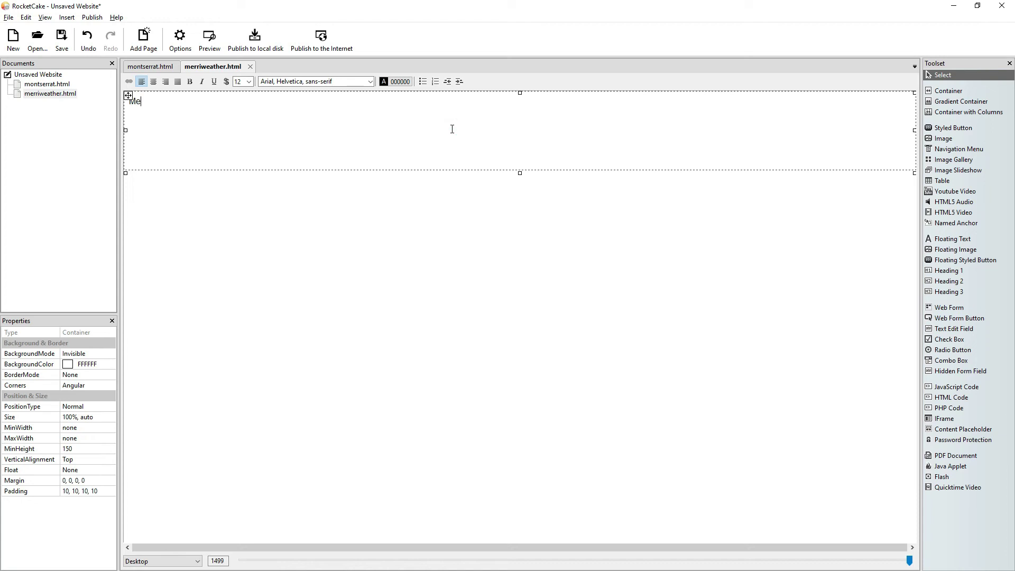
text(rriweather)
click(154, 82)
click(249, 83)
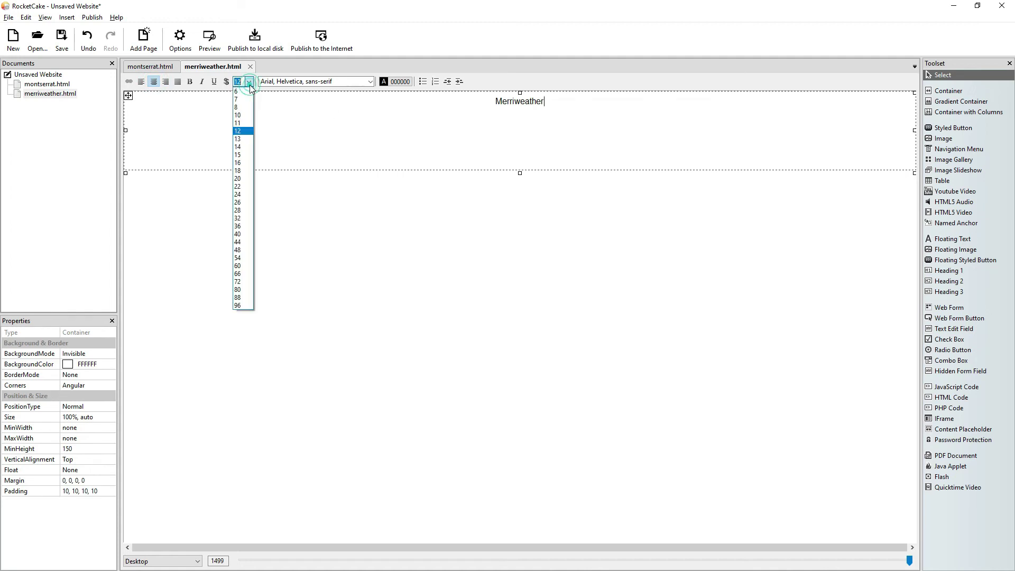
click(247, 235)
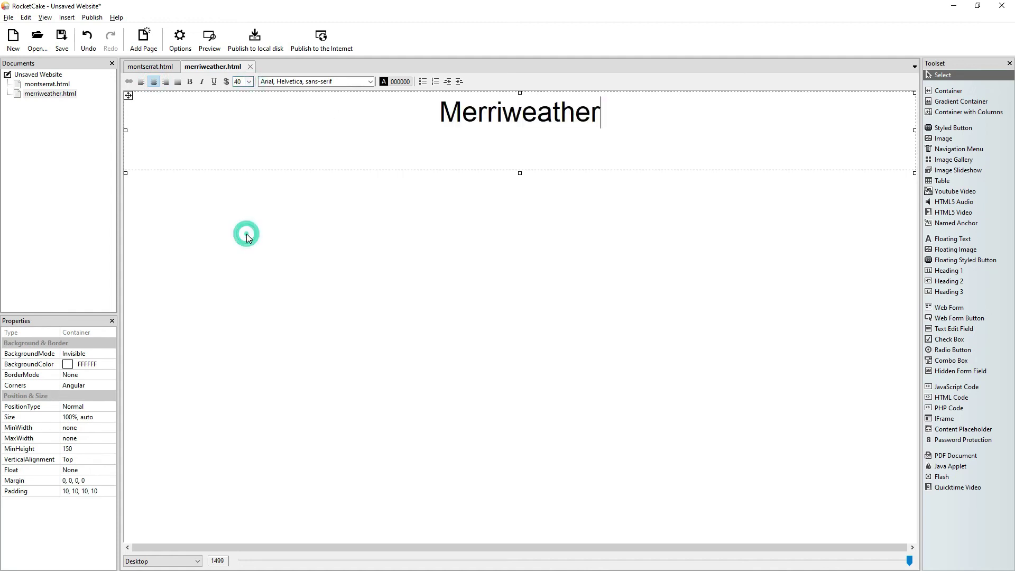
click(399, 82)
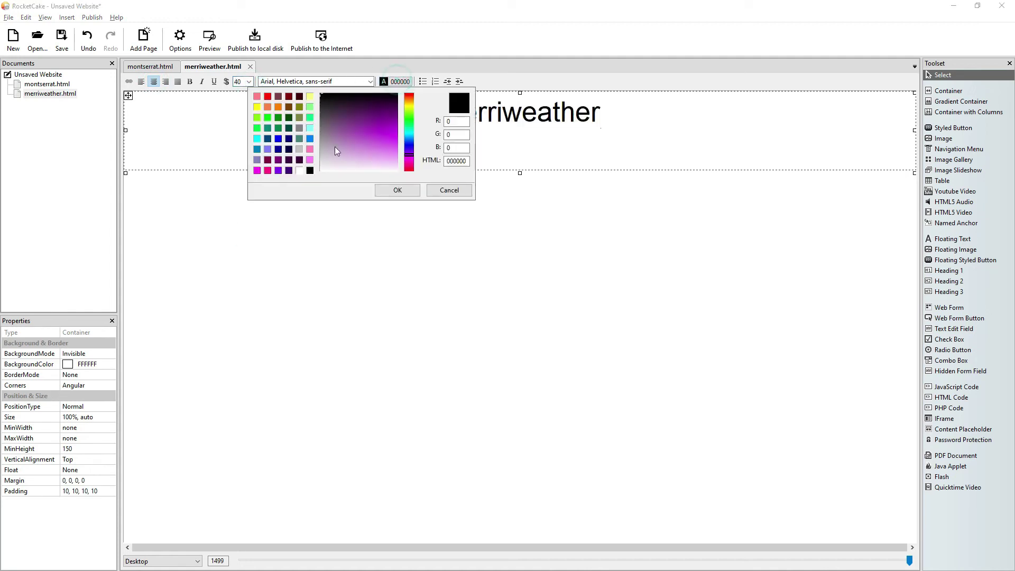
click(309, 138)
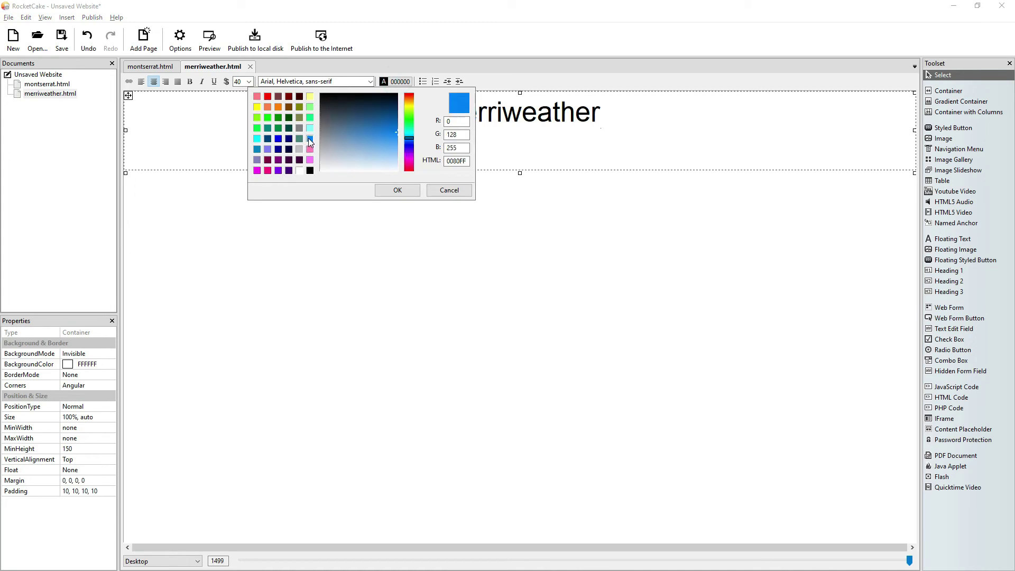
click(397, 190)
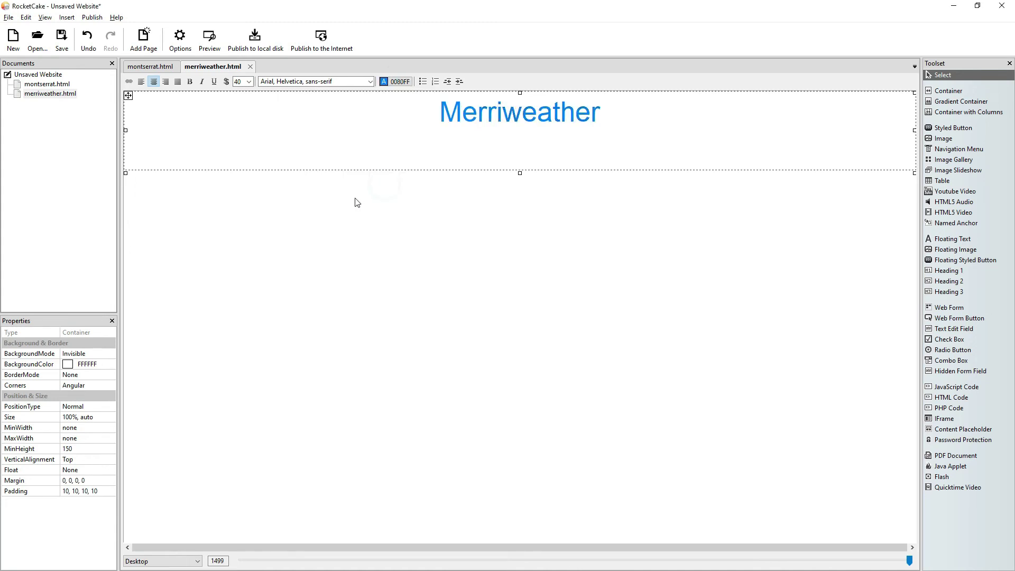
- Put 'Merriweather,' at the front of the heading's font list, ahead of Arial
click(326, 83)
text(Merri)
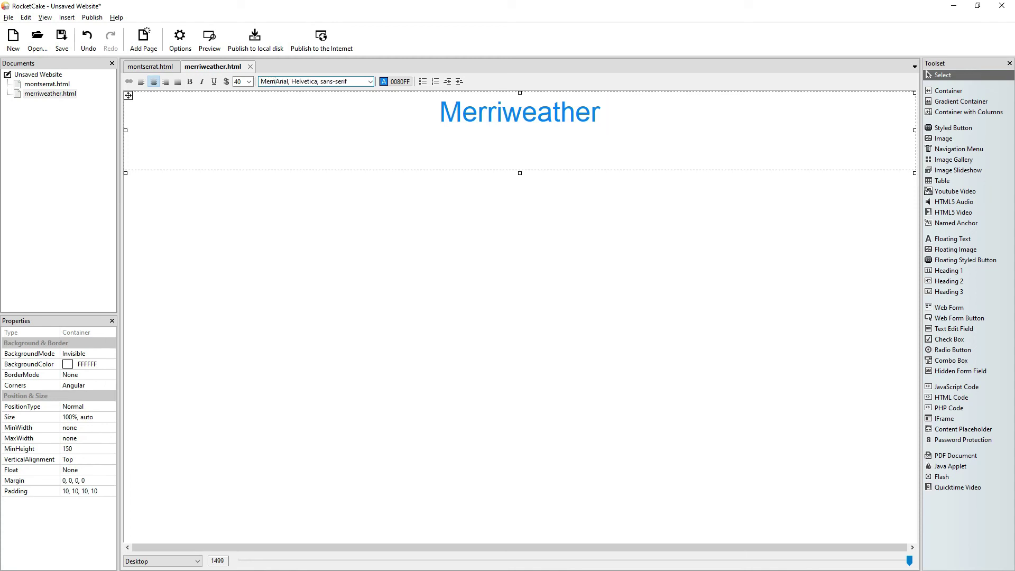
text(weather,)
key(Return)
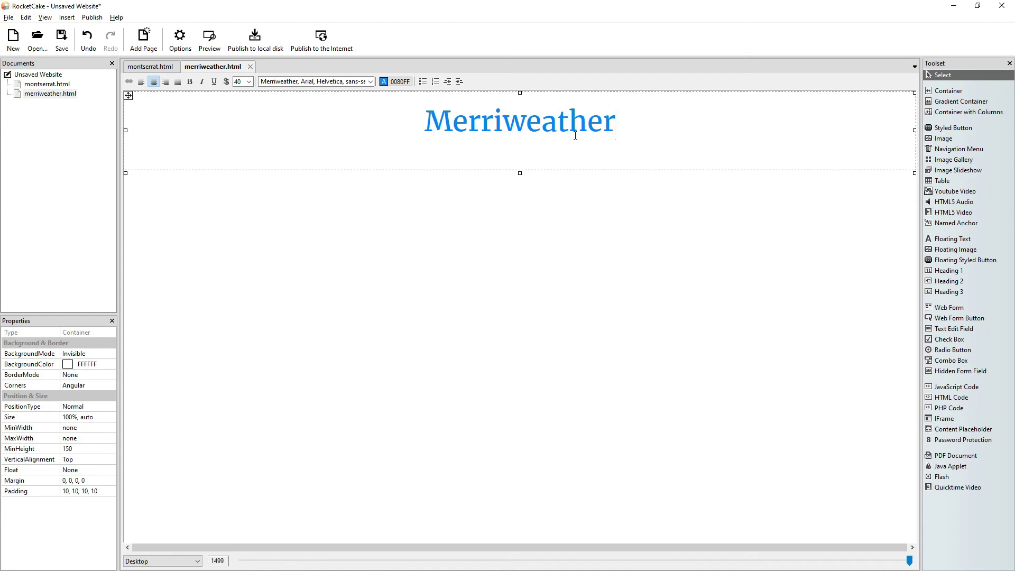
key(alt+Tab)
- Scroll through Merriweather's Light 300 to Black 900 styles on Google Fonts
scroll(460, 155, up, 6)
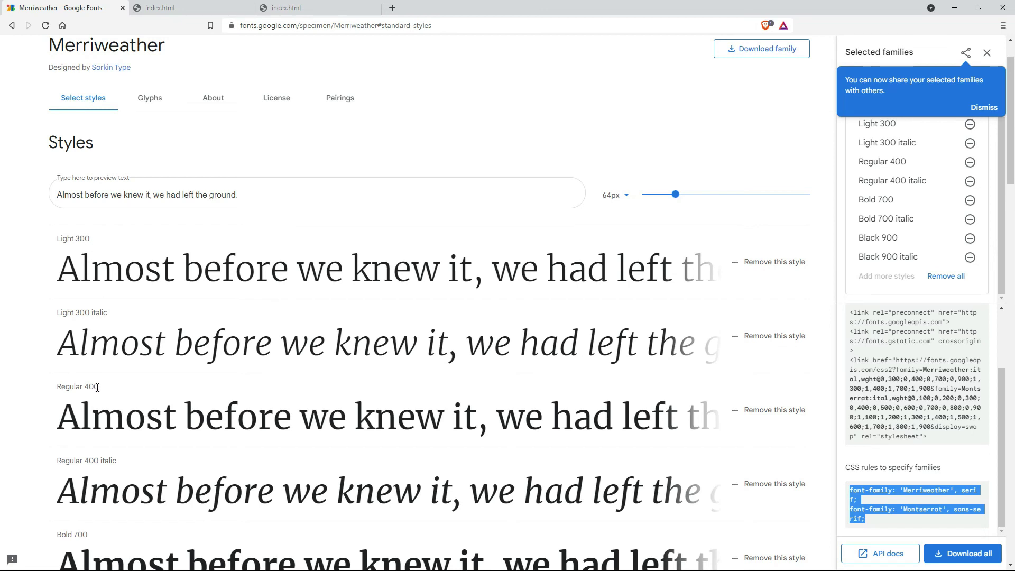
scroll(97, 388, down, 3)
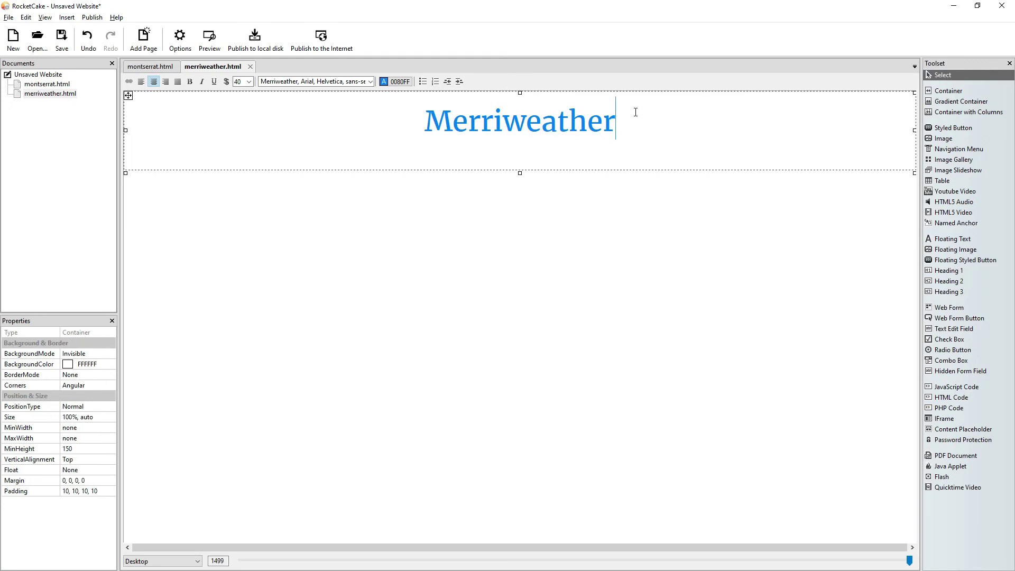
- Rename the heading 'Merriweather Light' and paste 'Merriweather' onto the line below
text(Light)
key(Return)
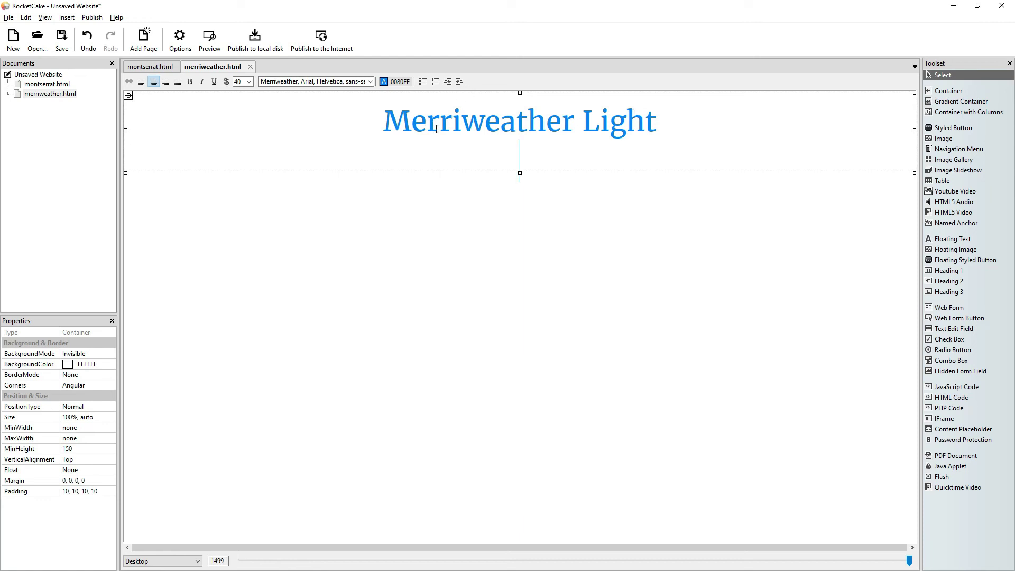
triple_click(386, 123)
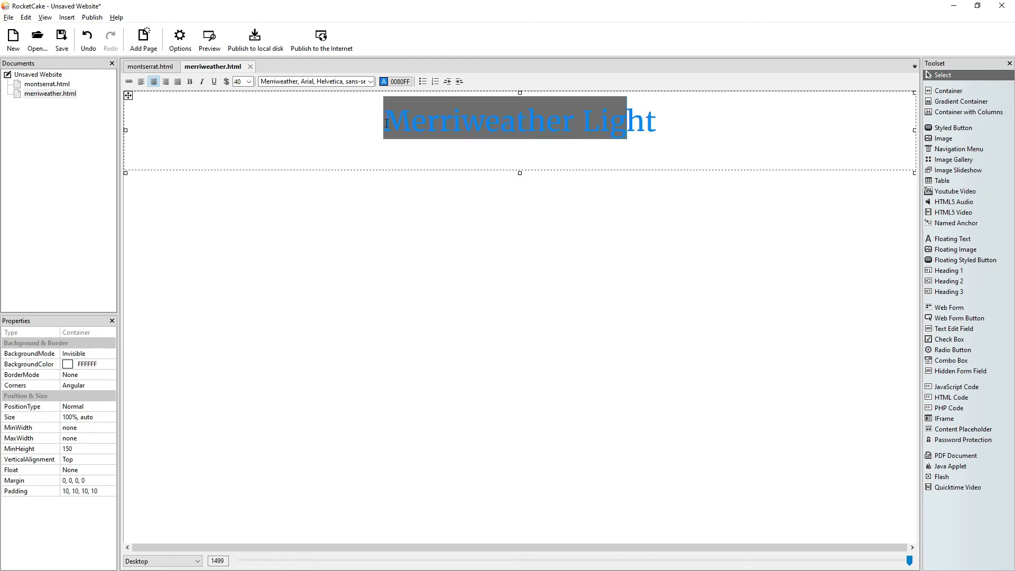
key(shift+Left)
key(shift+Left)
key(shift+Left)
key(ctrl+c)
key(Right)
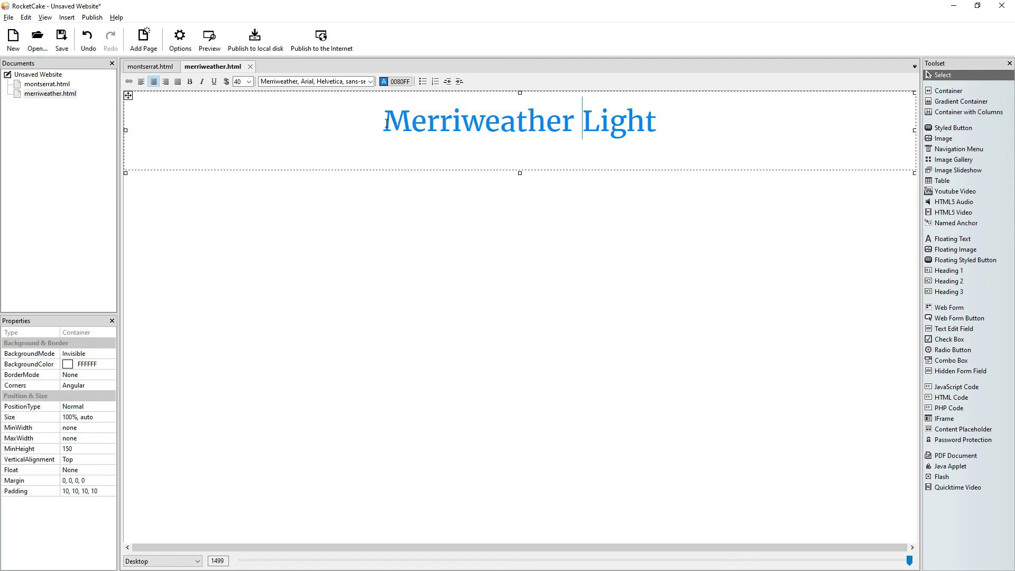
key(Return)
key(ctrl+v)
- Paste 'Merriweather' onto two more new lines and check the next style on Google Fonts
key(Return)
key(ctrl+v)
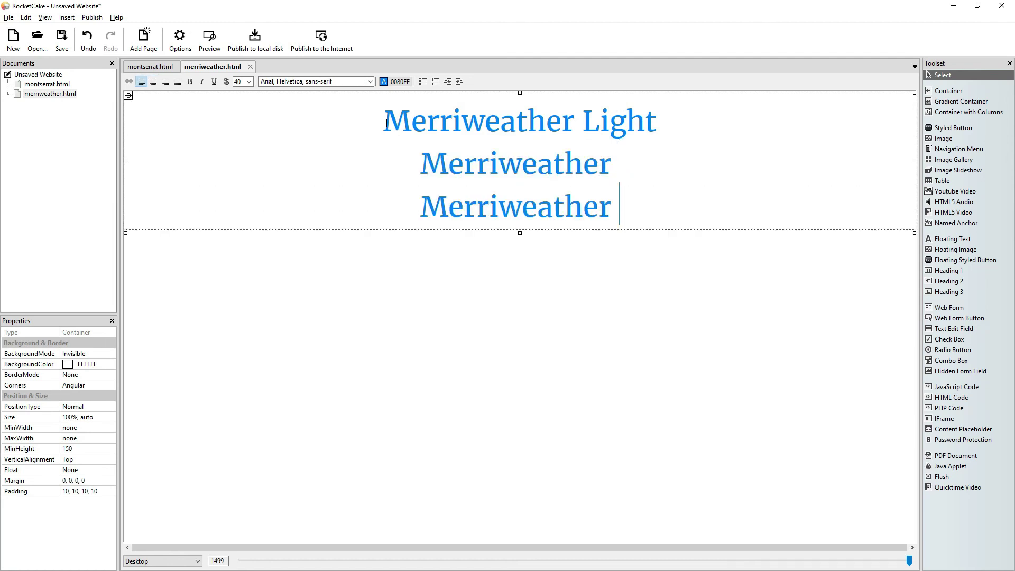
key(Return)
key(ctrl+v)
key(Up)
key(Up)
key(alt+Tab)
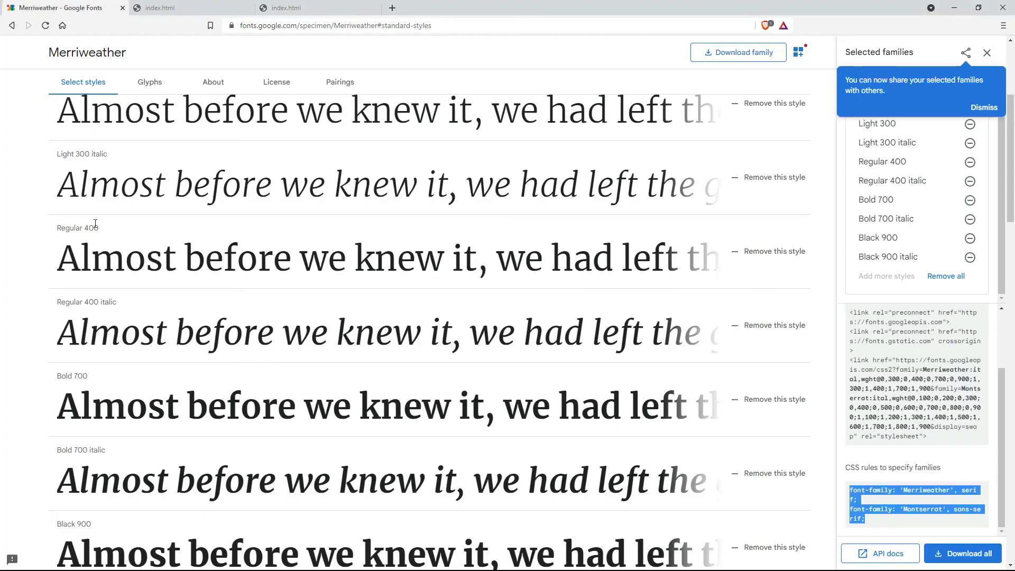
scroll(137, 444, down, 3)
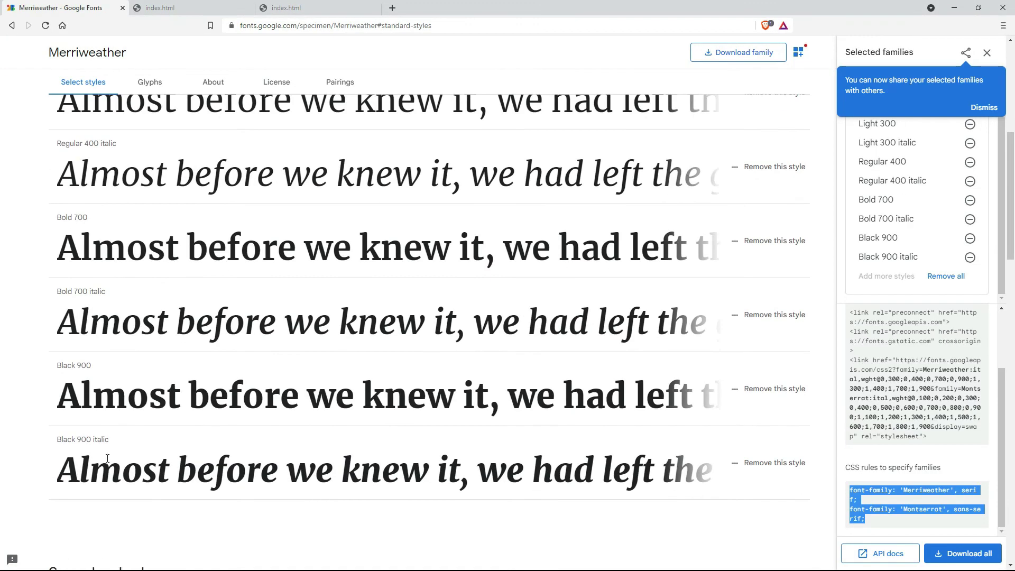
key(alt+Tab)
- Append Regular, Bold and Black after Merriweather on lines 2, 3 and 4
click(630, 161)
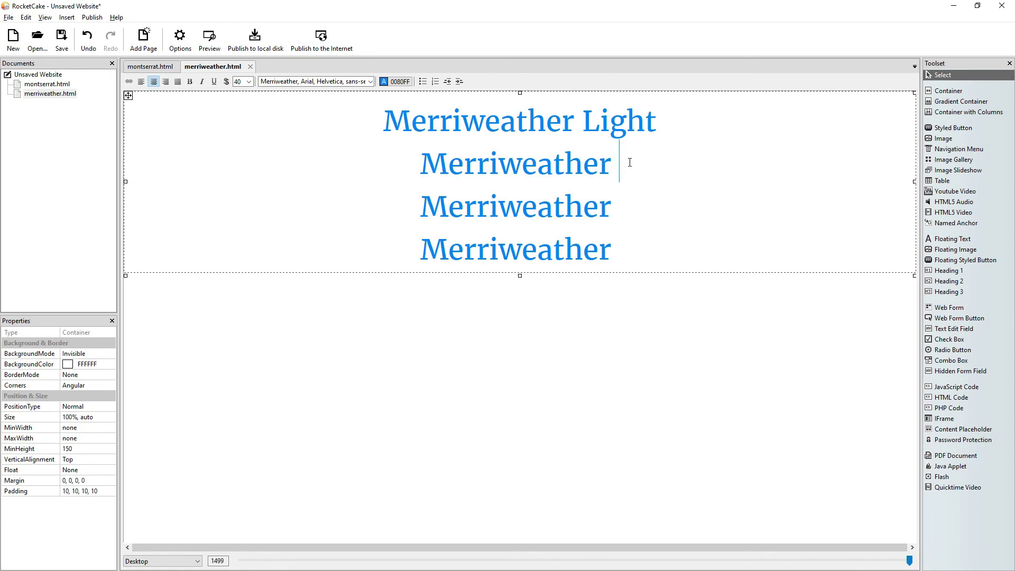
text(Regular)
key(Down)
text(Bold)
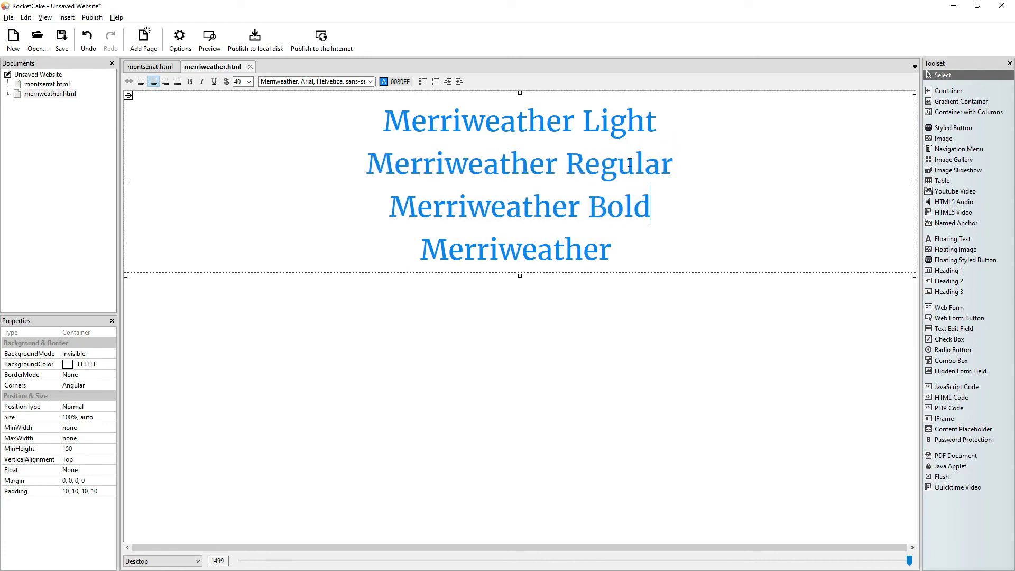
key(Down)
text(Black)
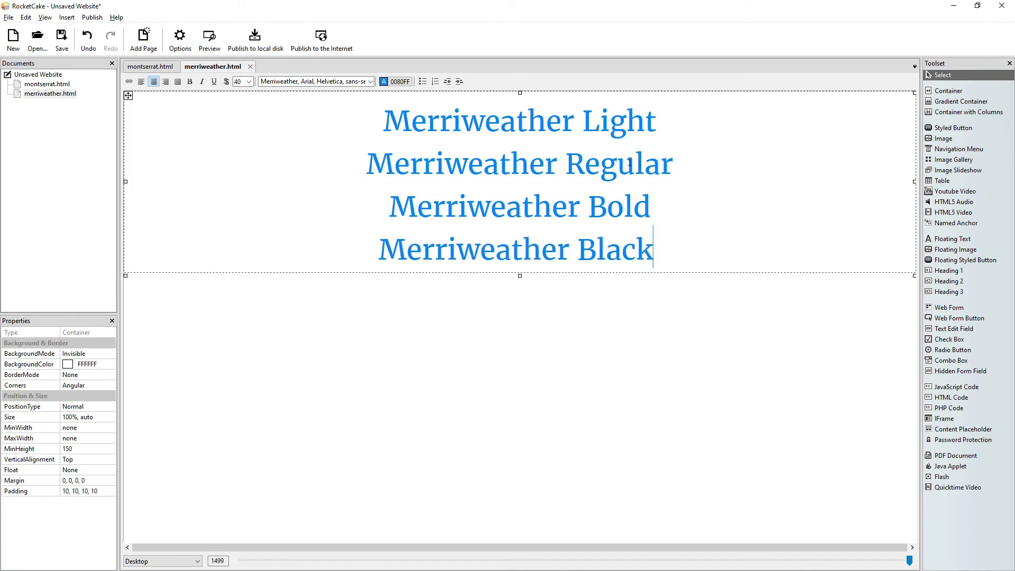
click(340, 132)
- Set the Light line to Merriweather Light; try Merriweather Regular on the Regular line, then undo it
key(shift+End)
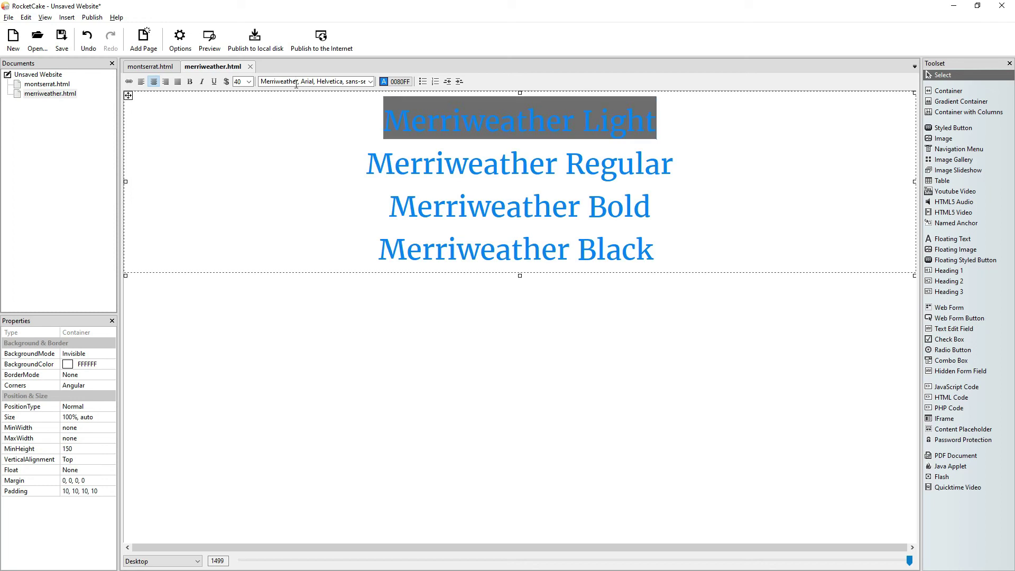
click(296, 82)
text(Ligh)
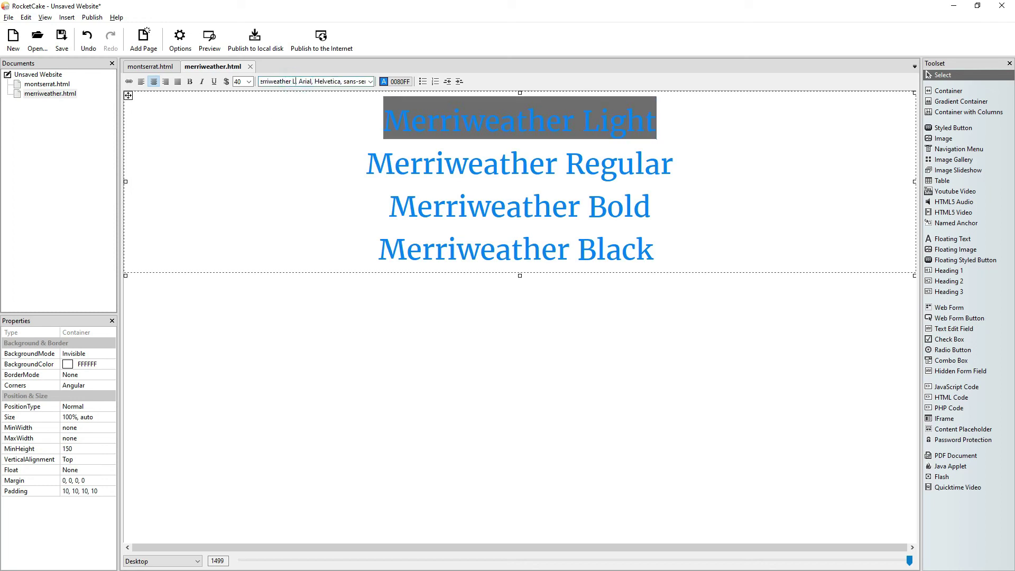
text(t,)
click(667, 163)
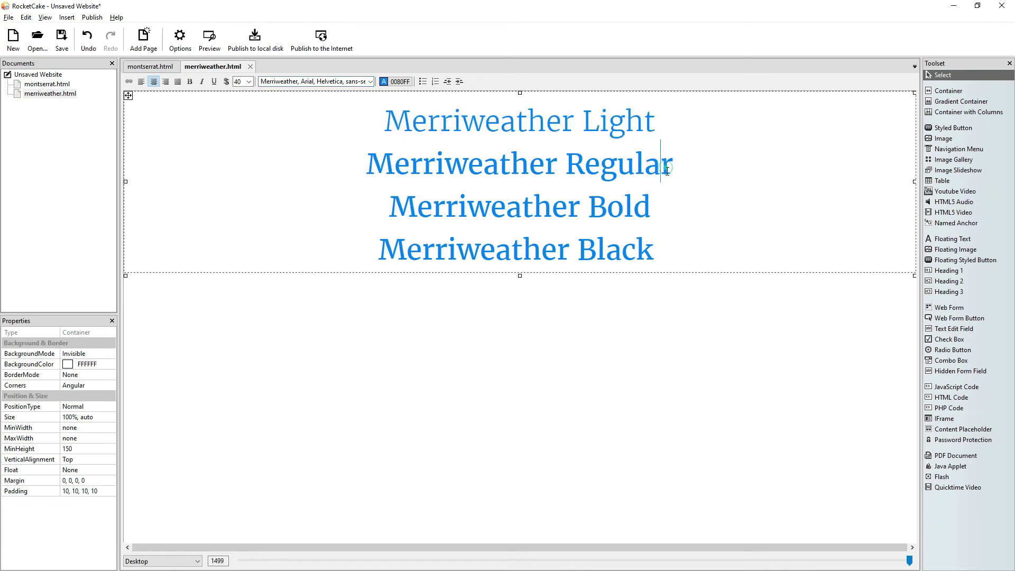
click(362, 164)
key(shift+End)
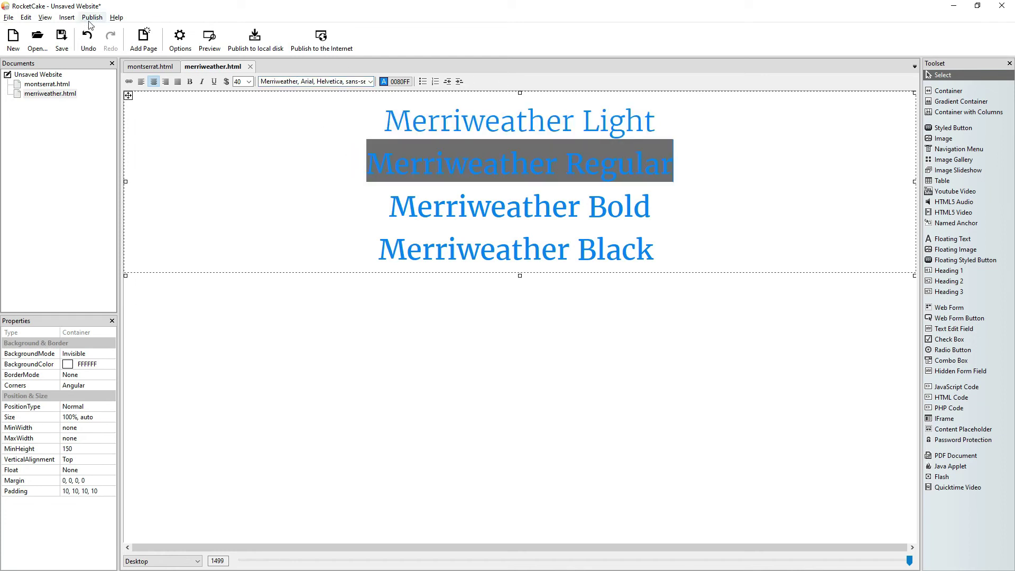
click(299, 82)
text(Regular)
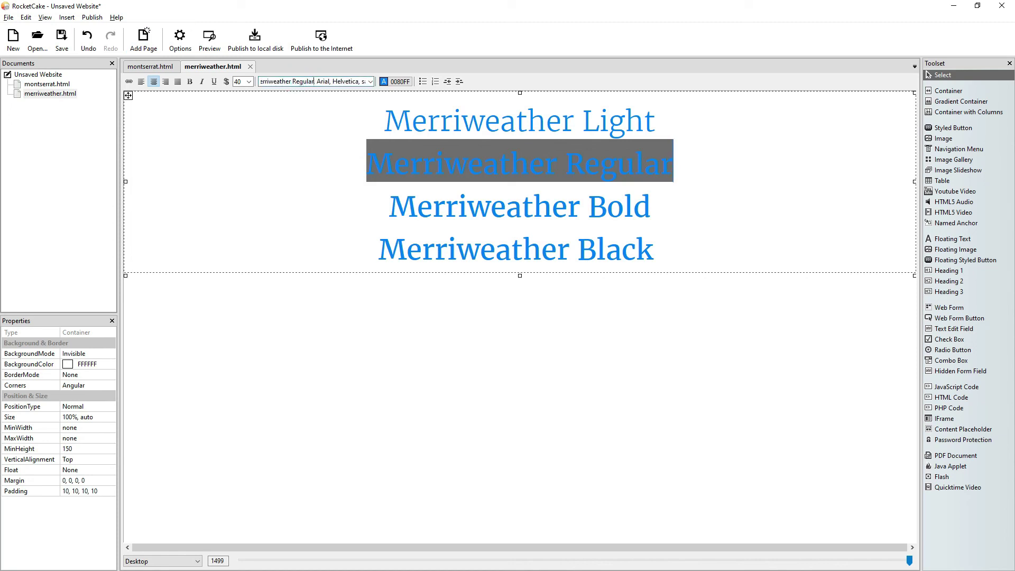
key(Return)
click(607, 206)
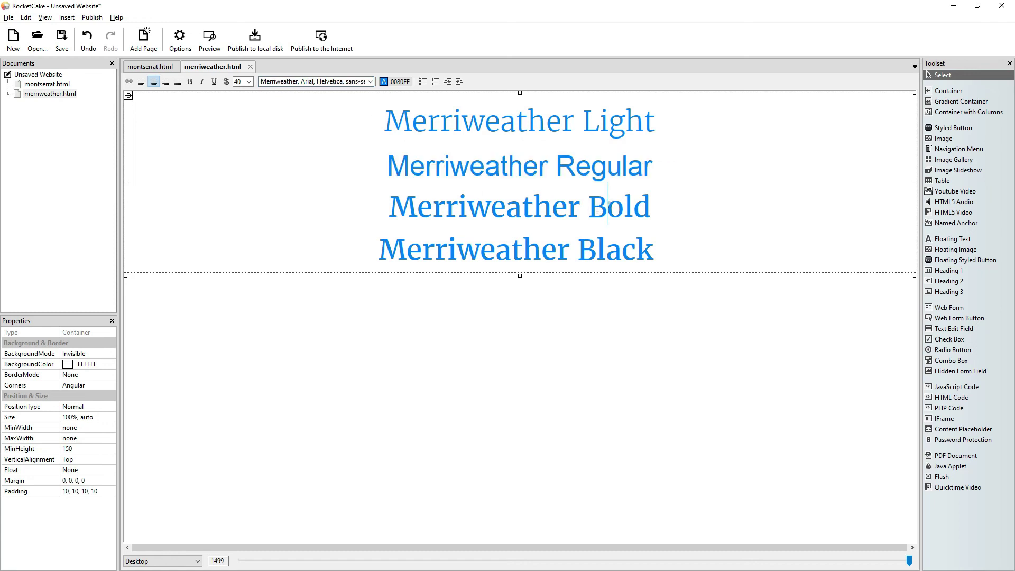
click(87, 38)
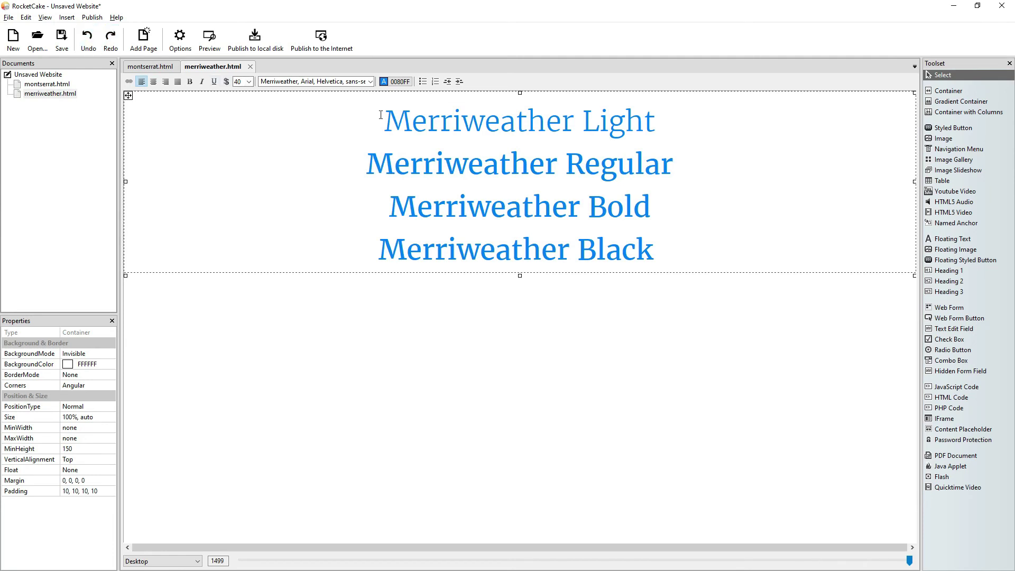
click(467, 163)
- Make the Merriweather Bold line bold, after undoing a trial Merriweather Bold font change
triple_click(384, 213)
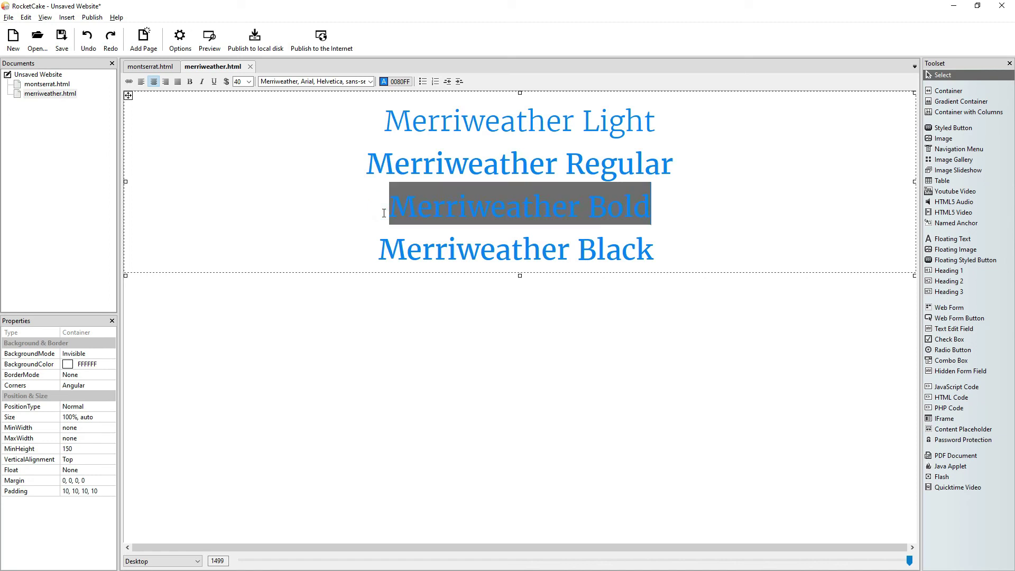
click(296, 79)
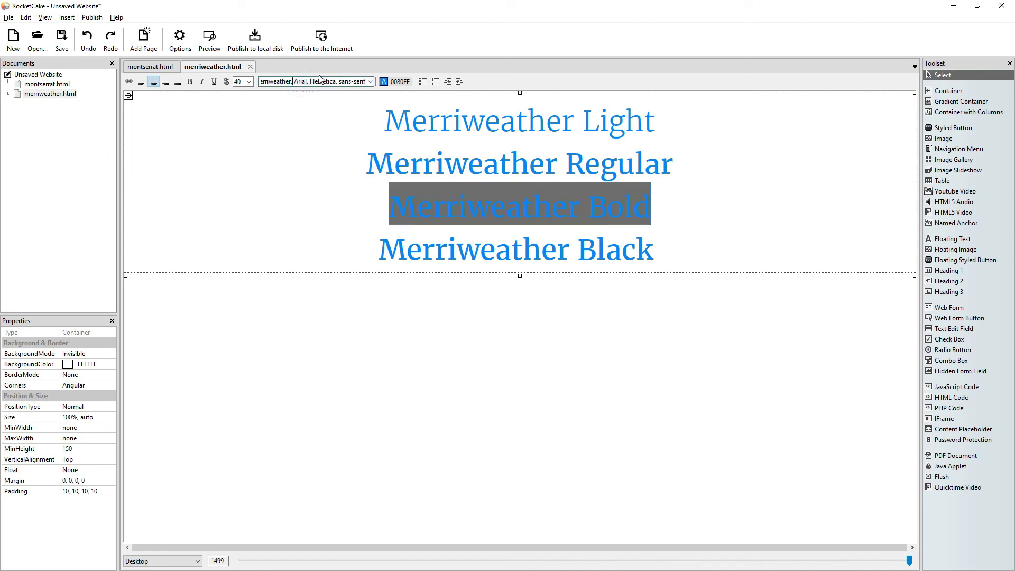
text(Bold)
key(Return)
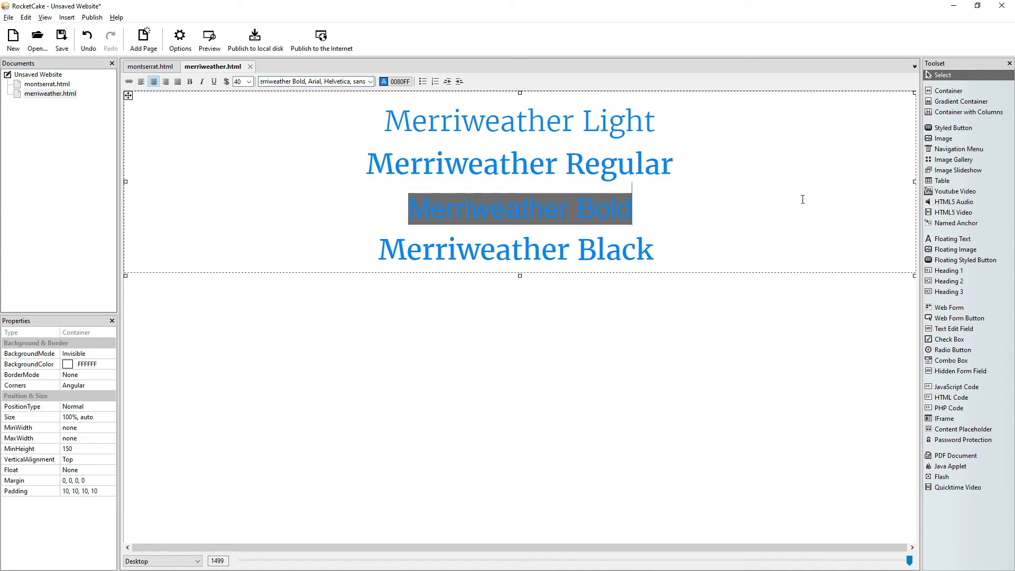
click(747, 206)
click(87, 38)
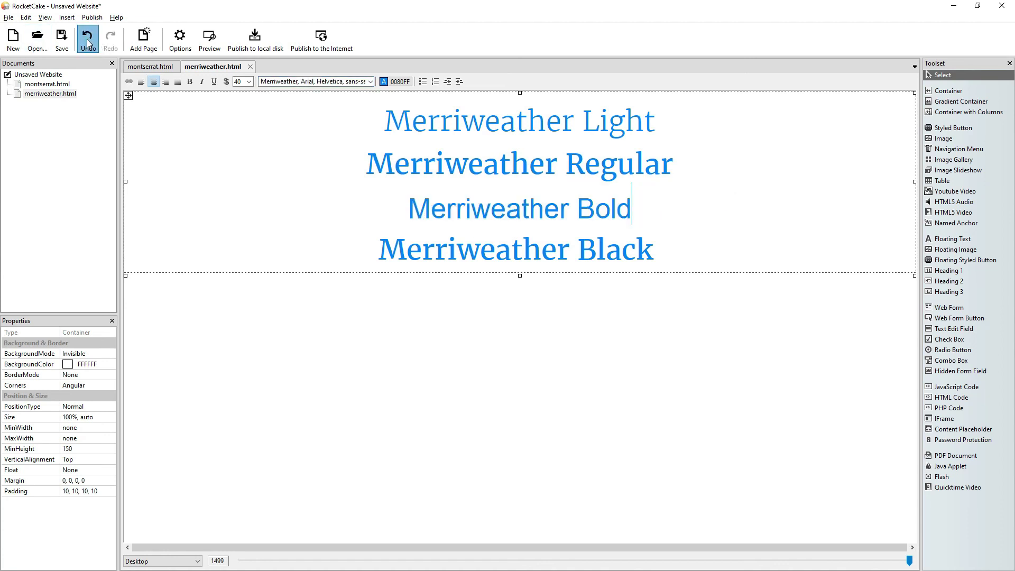
triple_click(362, 216)
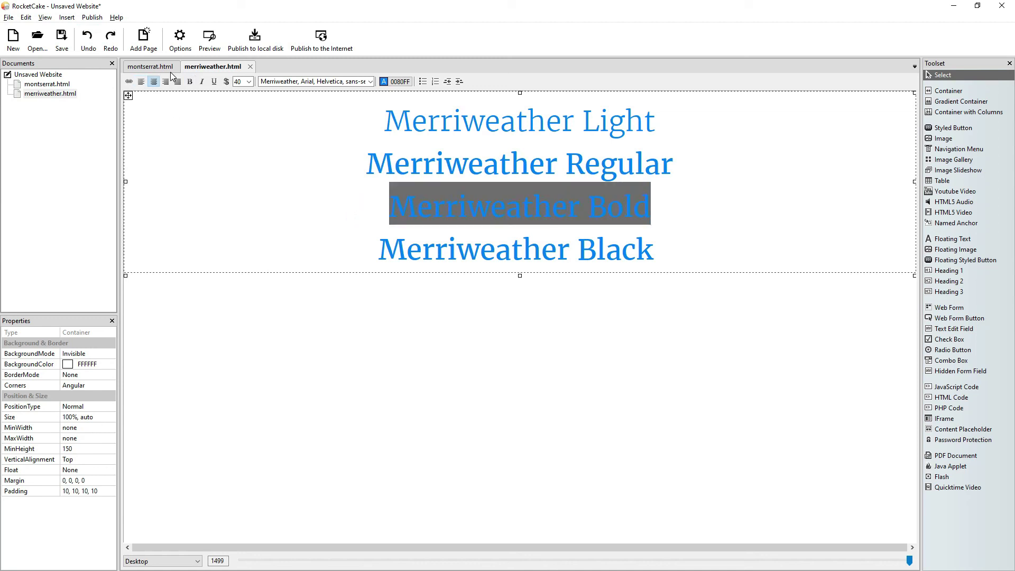
click(190, 82)
click(457, 246)
- Set the Merriweather Black line in the Merriweather Black font
click(379, 249)
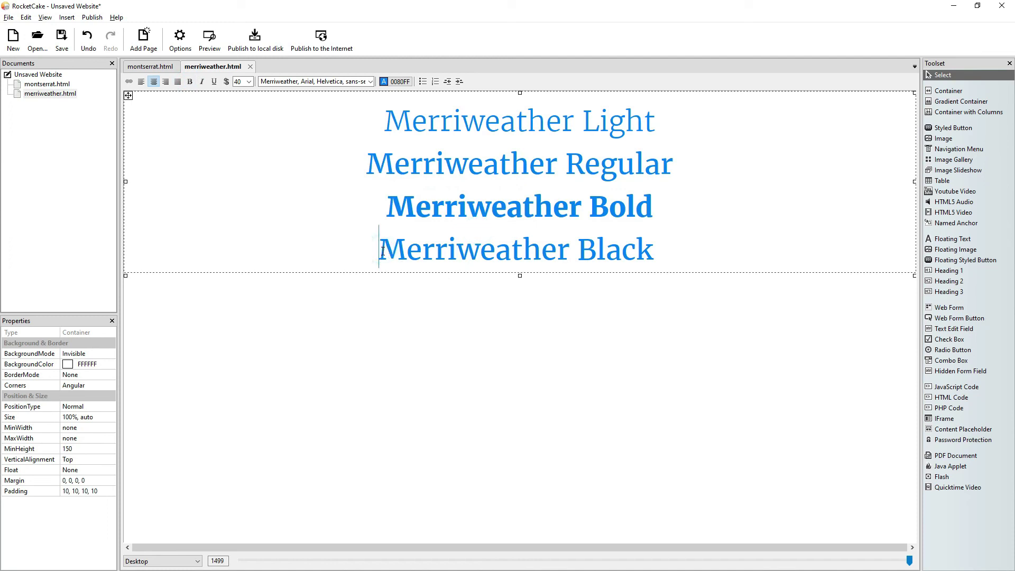
triple_click(383, 251)
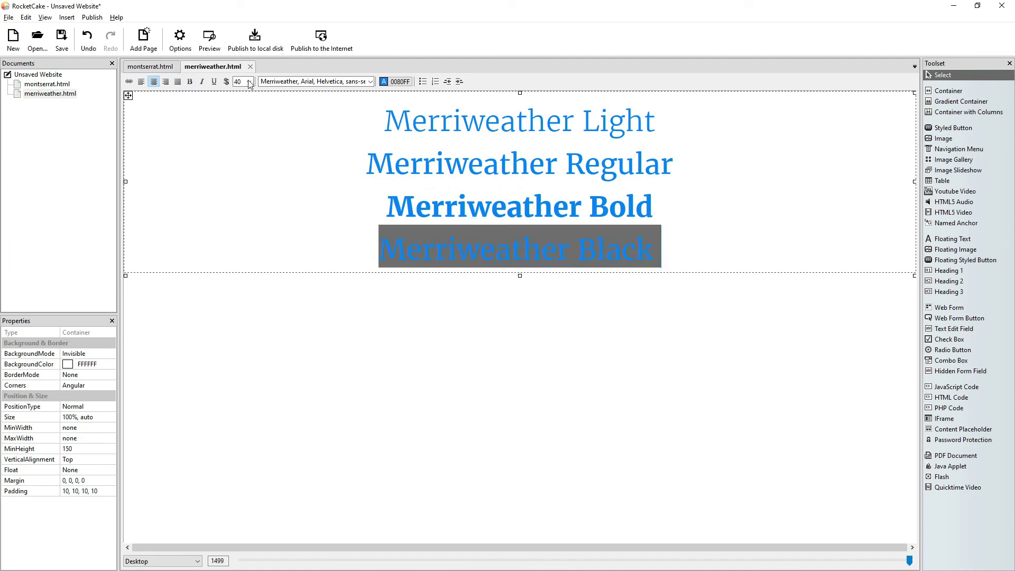
click(298, 78)
text(Black)
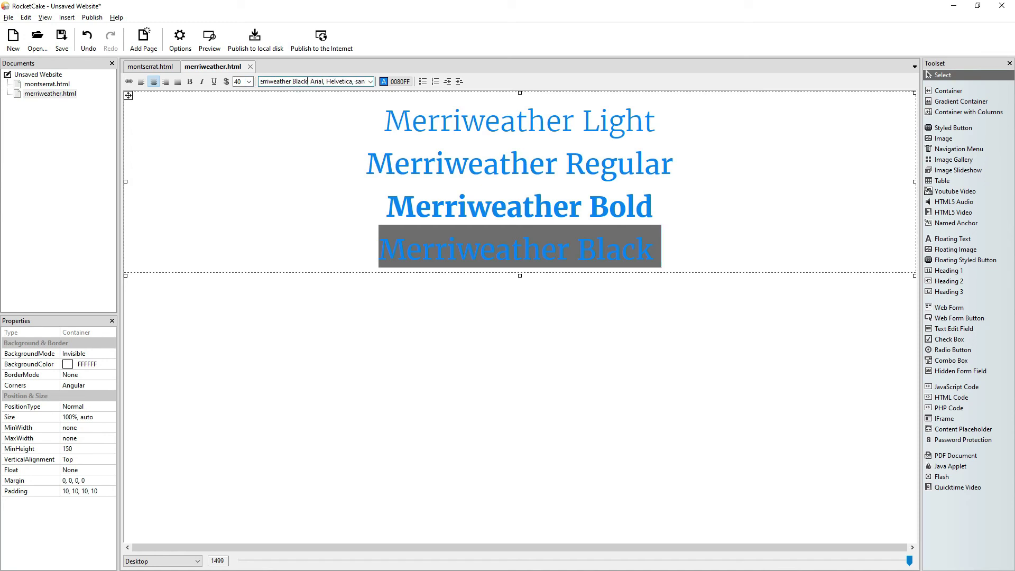
key(Return)
click(788, 241)
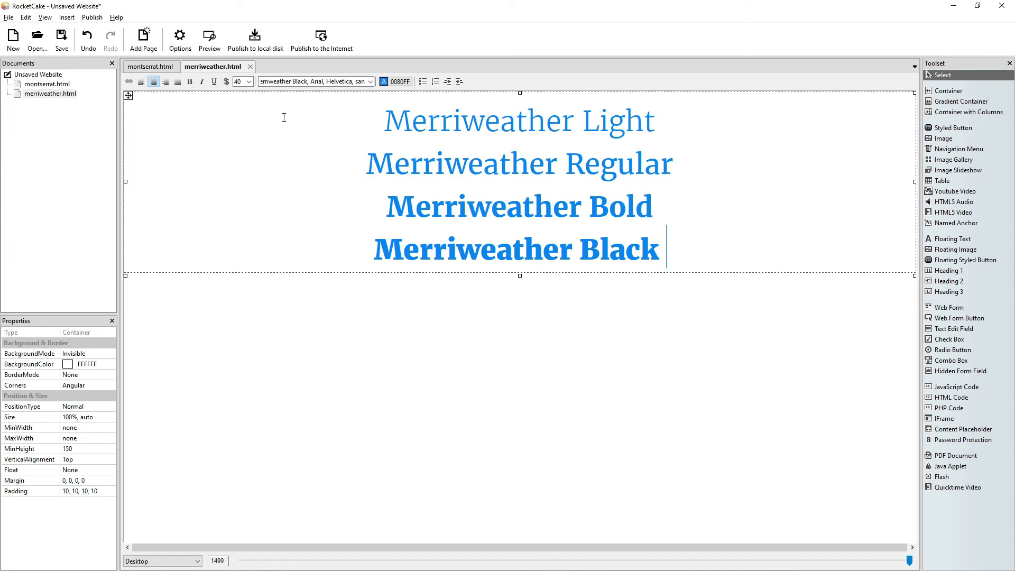
click(306, 118)
- Paste a copy of the four Merriweather lines below them, removing the trailing space
key(shift+Down)
key(shift+Down)
key(shift+Down)
key(shift+Down)
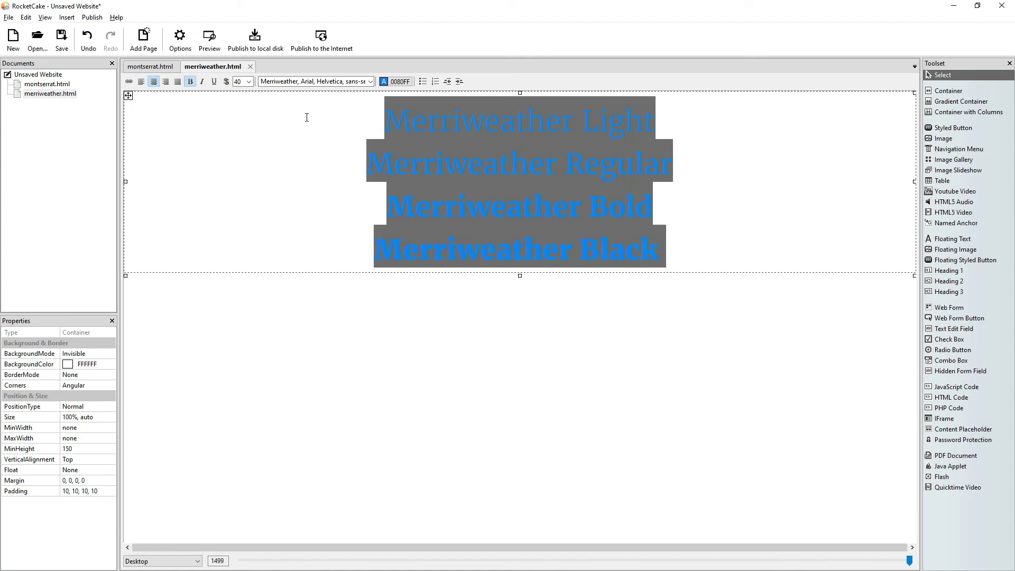
key(Right)
key(Return)
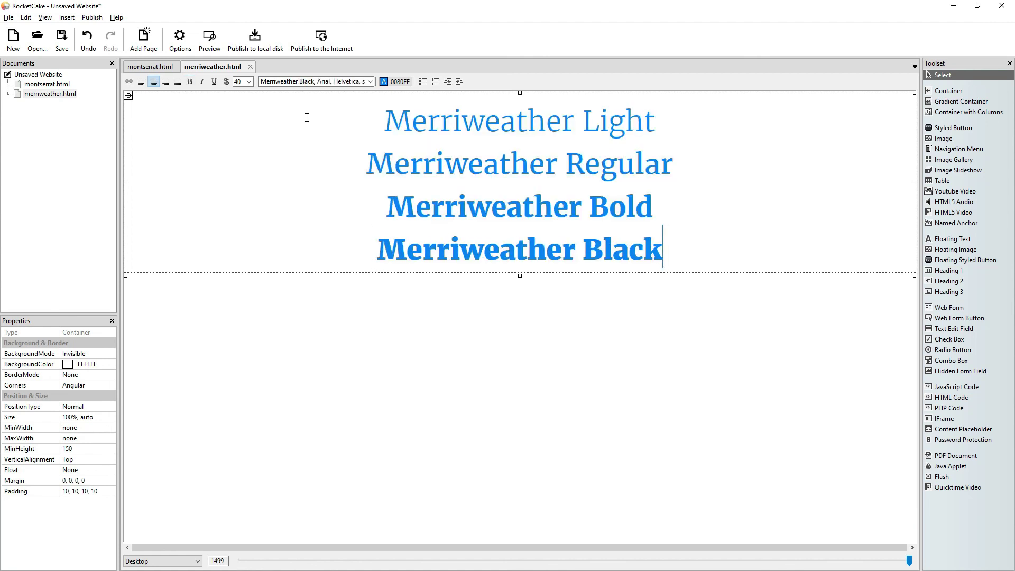
text(Merriweather Light Merriweather Regular Merriweather Bold Merriweather Black)
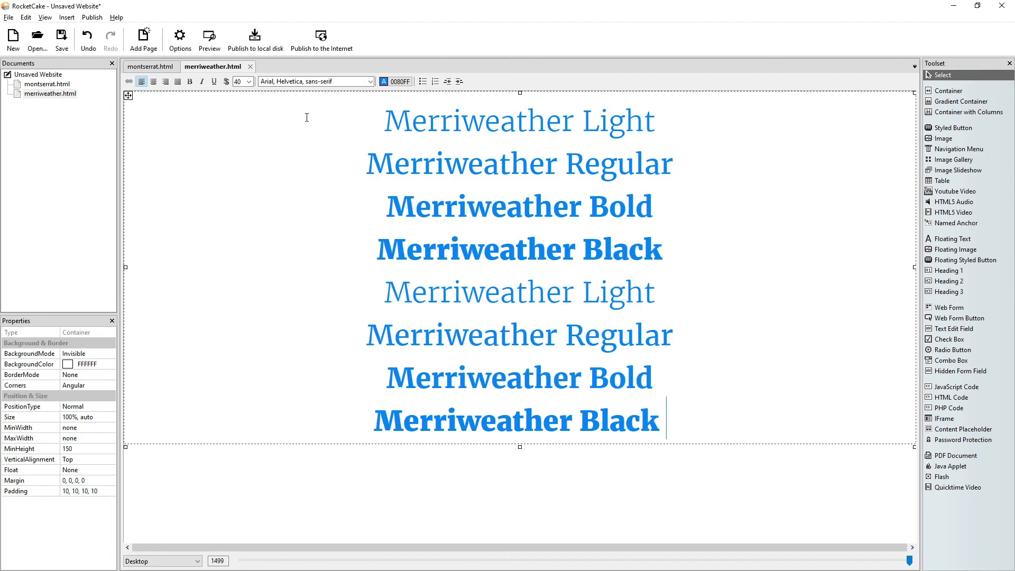
key(BackSpace)
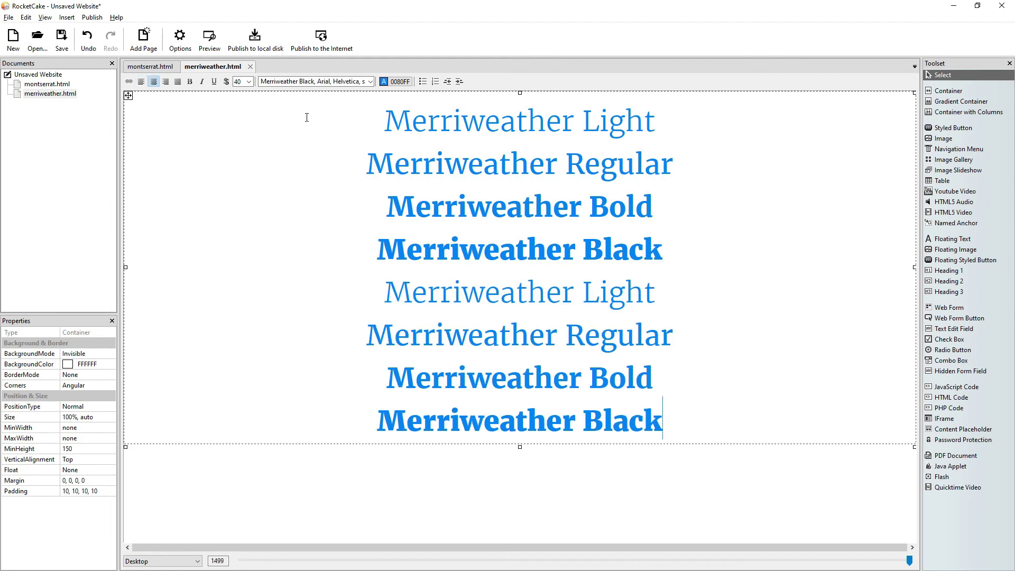
- Italicize the lower Merriweather Light, Regular, Bold and Black lines
click(363, 290)
key(shift+Down)
key(shift+Down)
key(shift+Down)
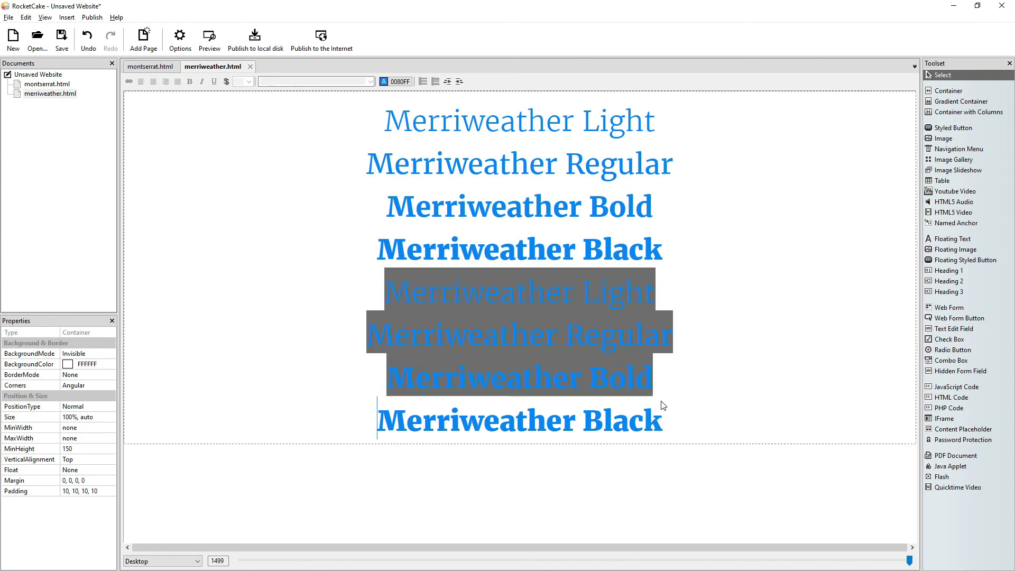
key(shift+Down)
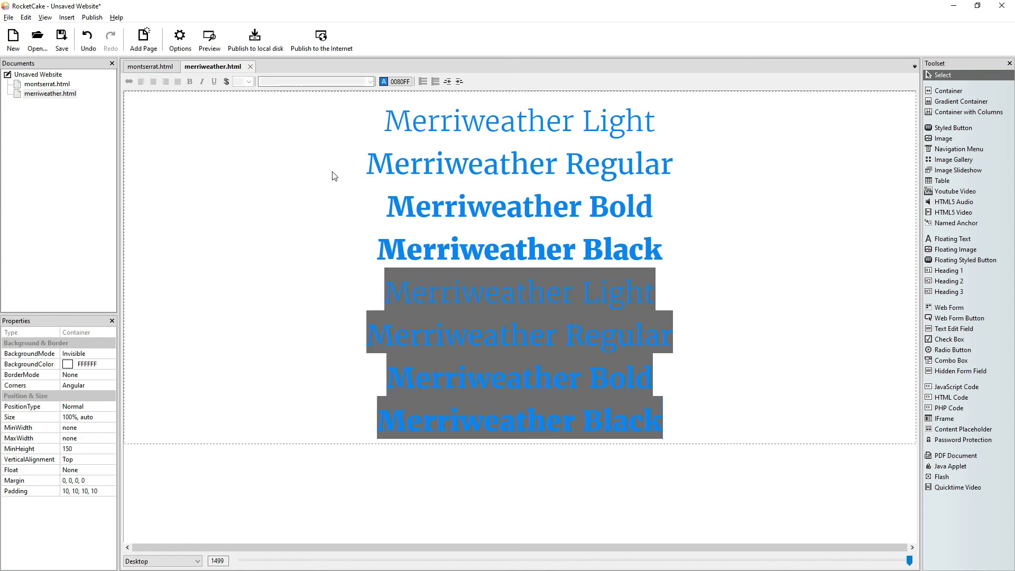
click(448, 328)
click(384, 293)
key(shift+Down)
key(shift+Down)
key(shift+Down)
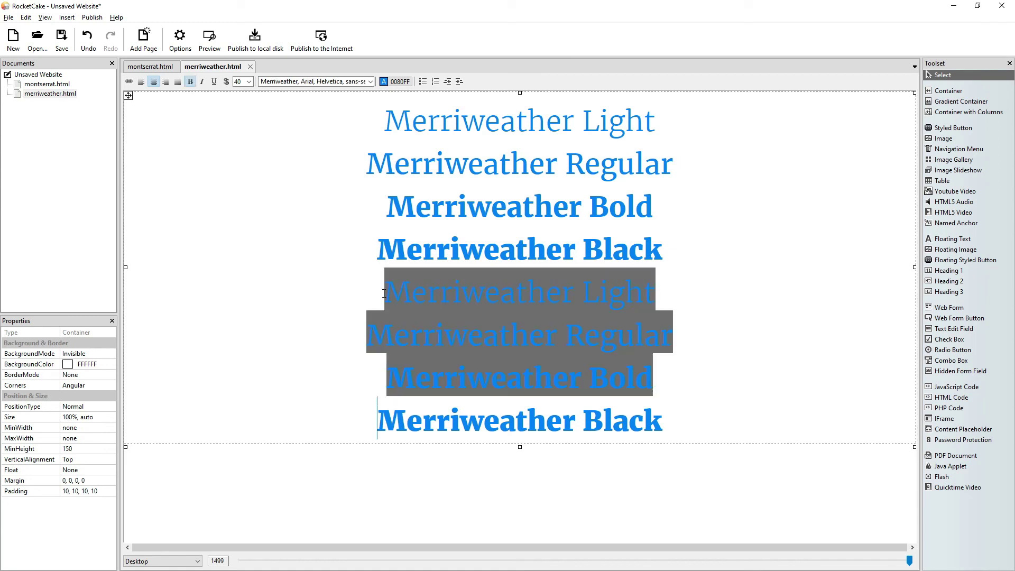
key(shift+Right)
key(shift+Right)
key(shift+Right)
key(shift+Right)
key(shift+Right)
key(shift+Right)
key(shift+Right)
key(shift+Right)
key(shift+Right)
key(shift+Right)
key(shift+Right)
key(shift+Right)
key(shift+Right)
key(shift+Right)
key(shift+Right)
key(shift+Right)
key(shift+Right)
key(shift+Right)
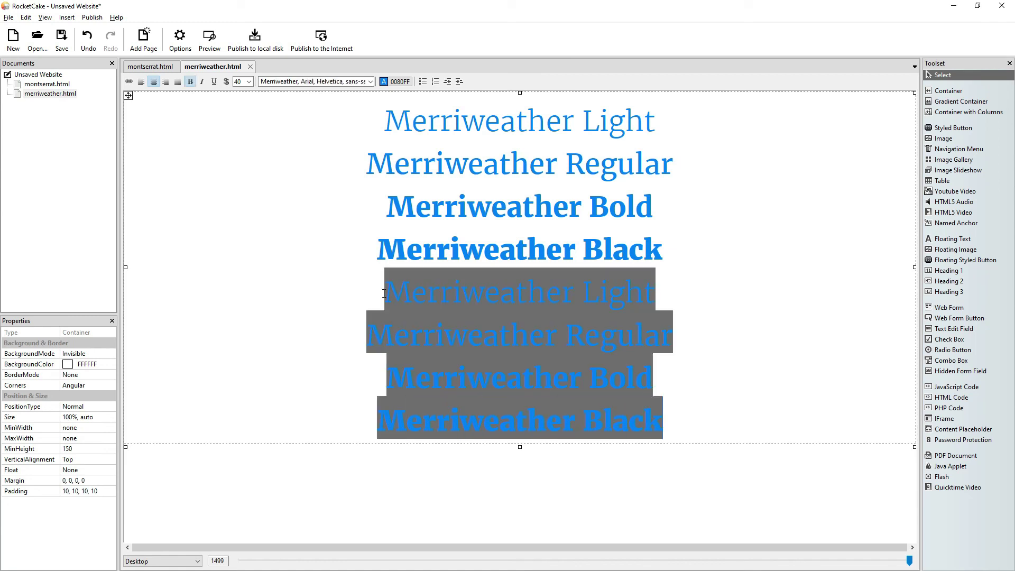
click(204, 86)
click(243, 347)
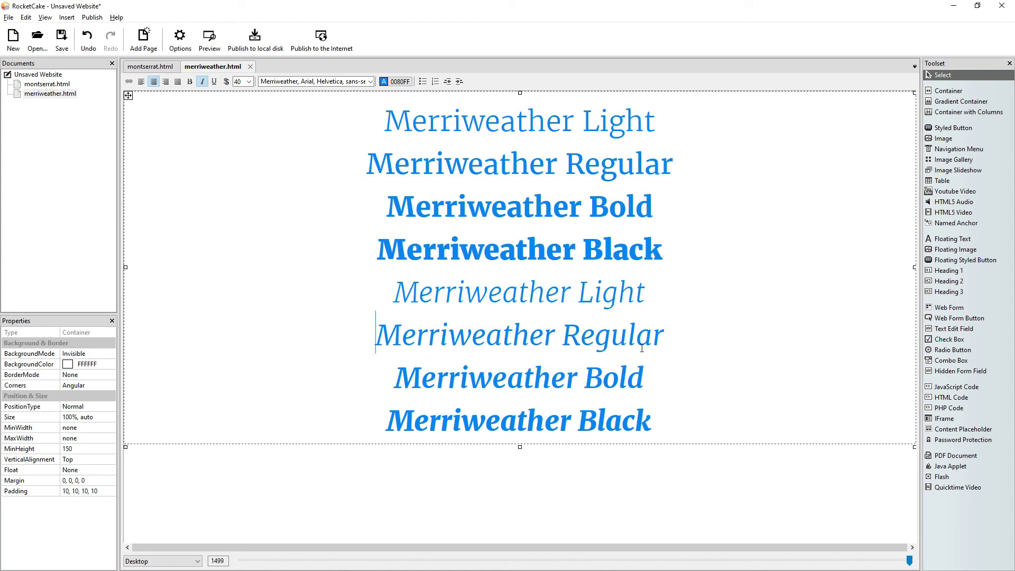
- Type rocketcaketutorials.com in the empty area below the Merriweather lines and select it
click(569, 471)
click(571, 481)
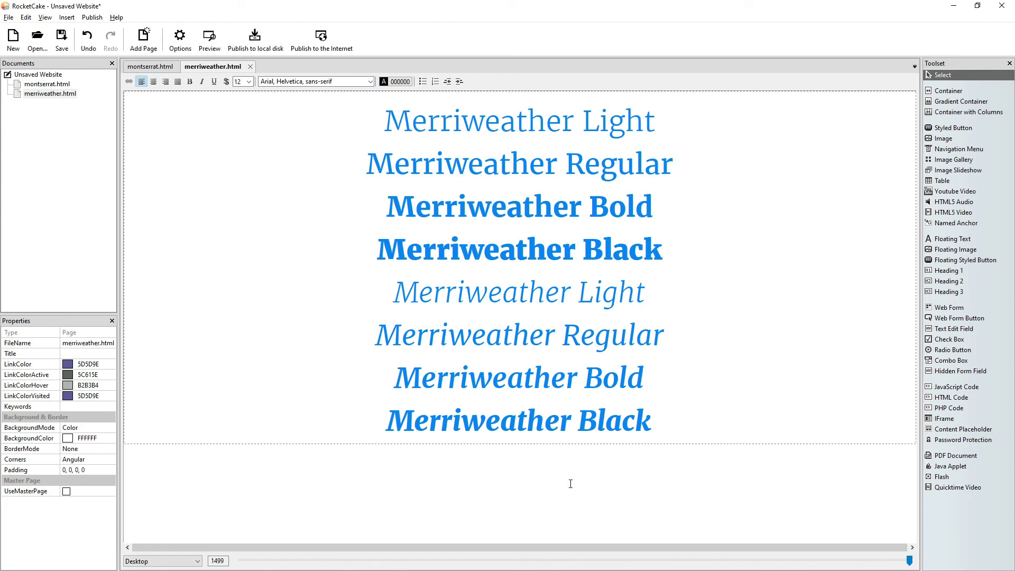
text(rocket)
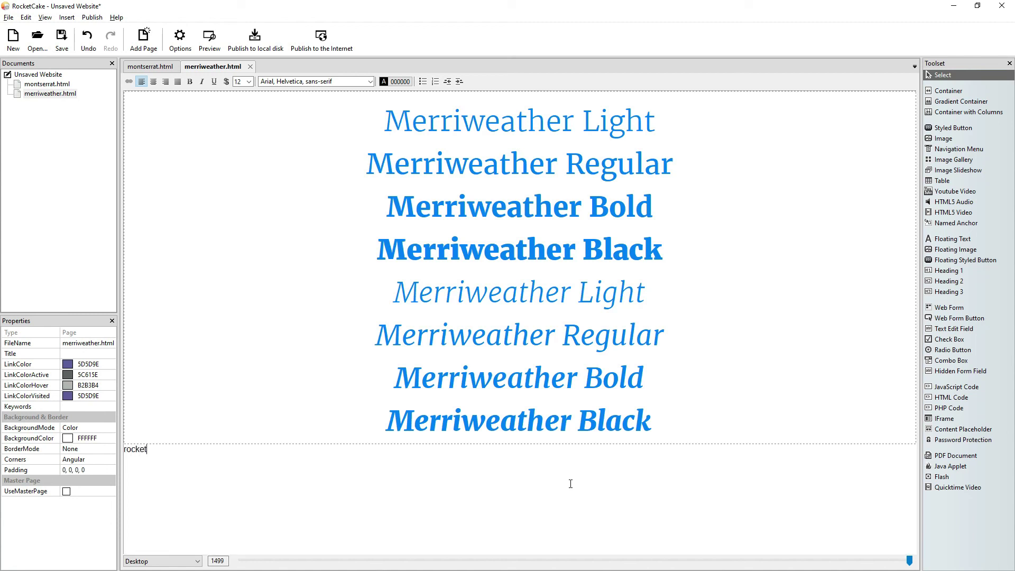
text(caketutorials.com)
key(ctrl+a)
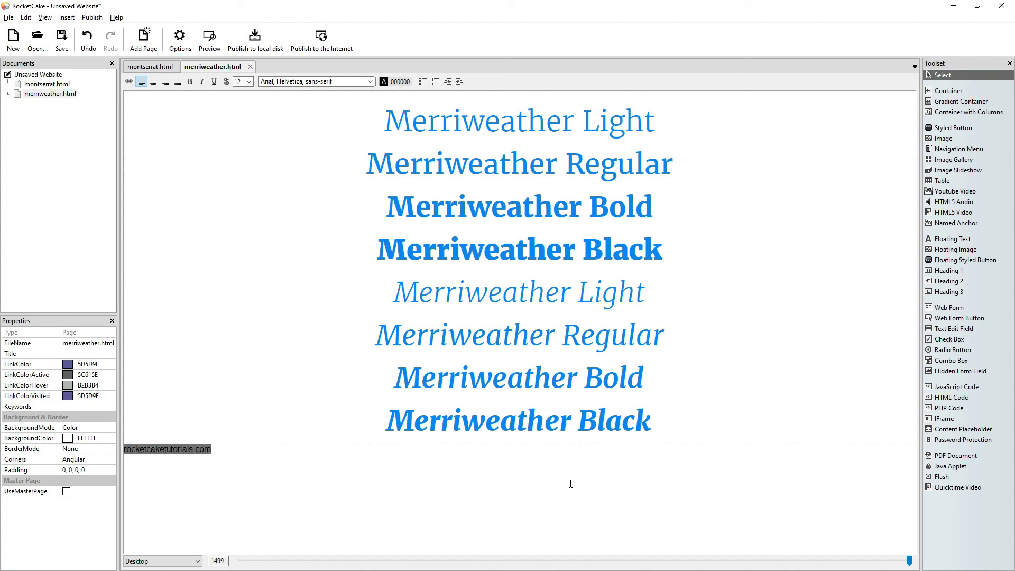
- Centre the footer text, set its size to 32 and colour it blue 0080FF
click(153, 81)
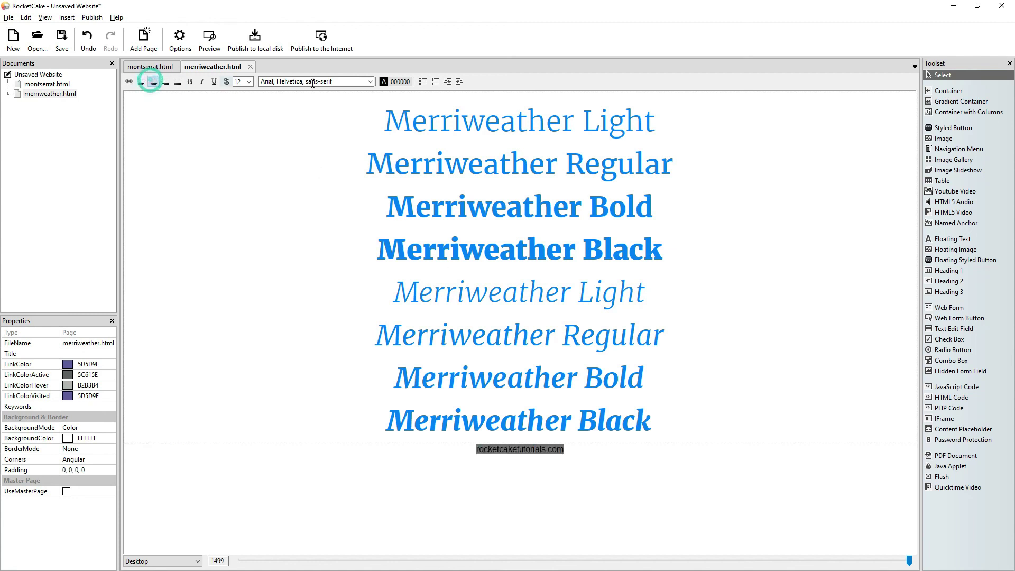
click(369, 82)
click(369, 82)
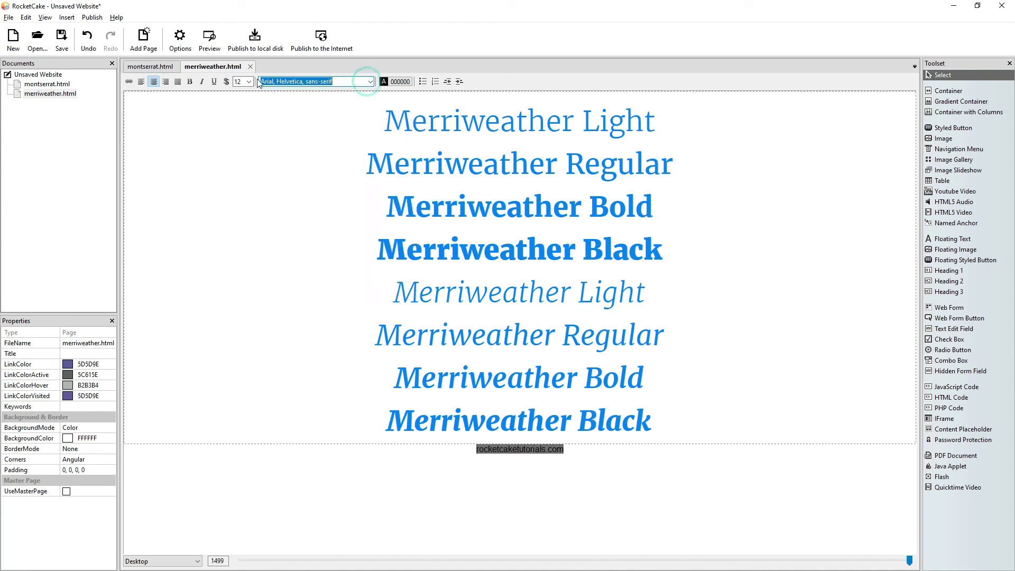
click(248, 82)
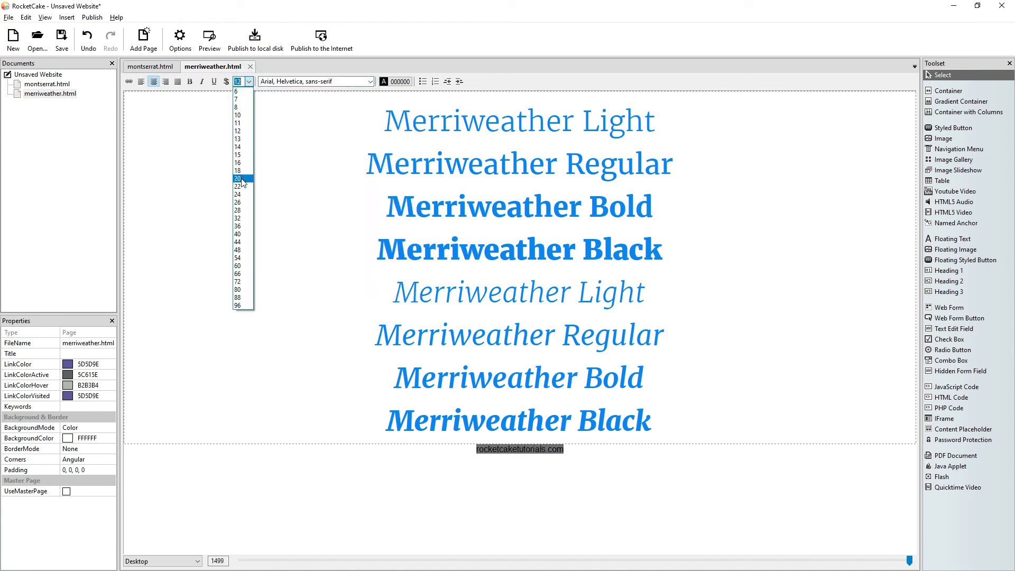
click(240, 226)
click(397, 81)
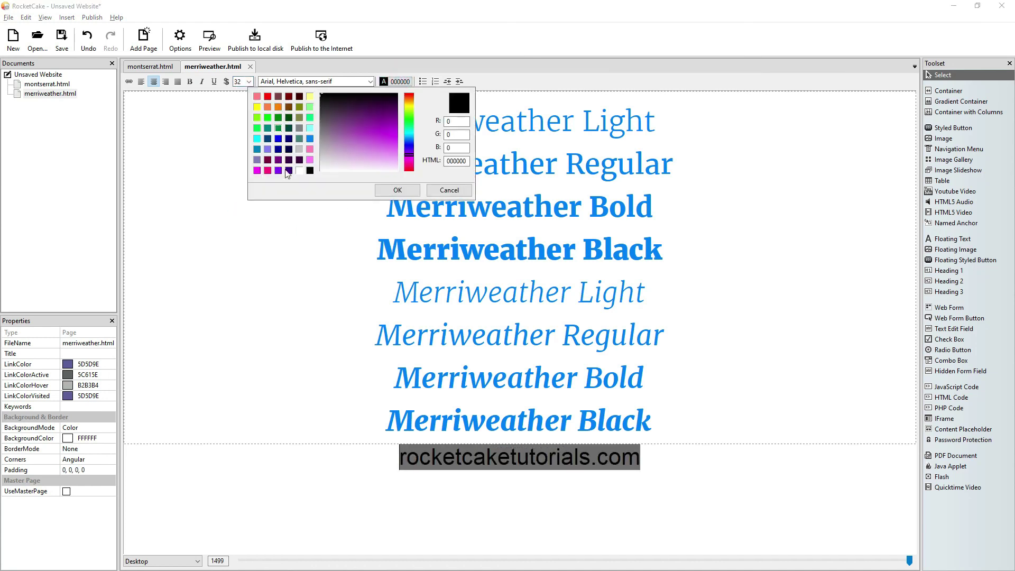
click(310, 138)
click(383, 191)
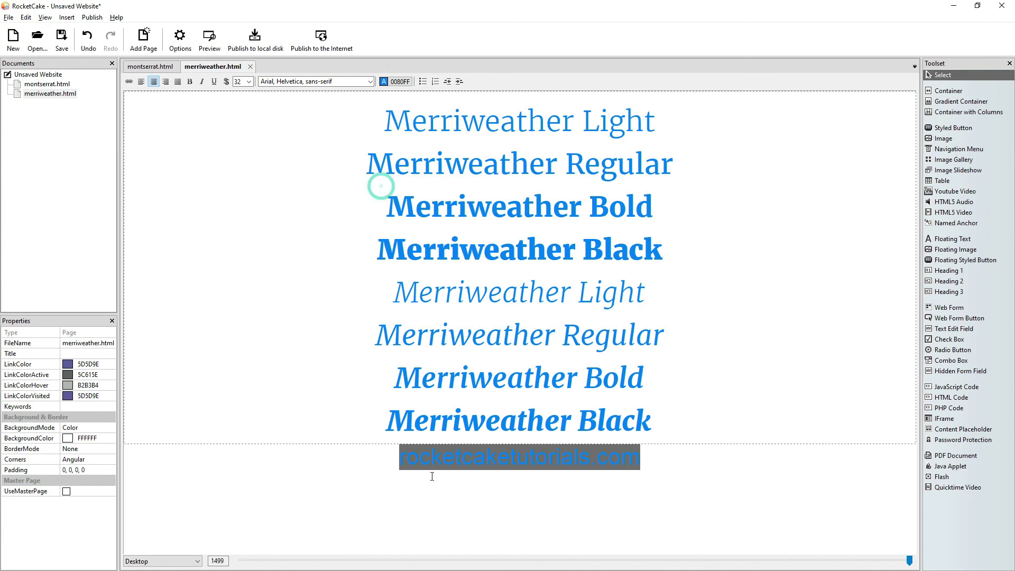
- Make the footer bold and push it down with extra space above
click(352, 453)
triple_click(351, 454)
click(190, 81)
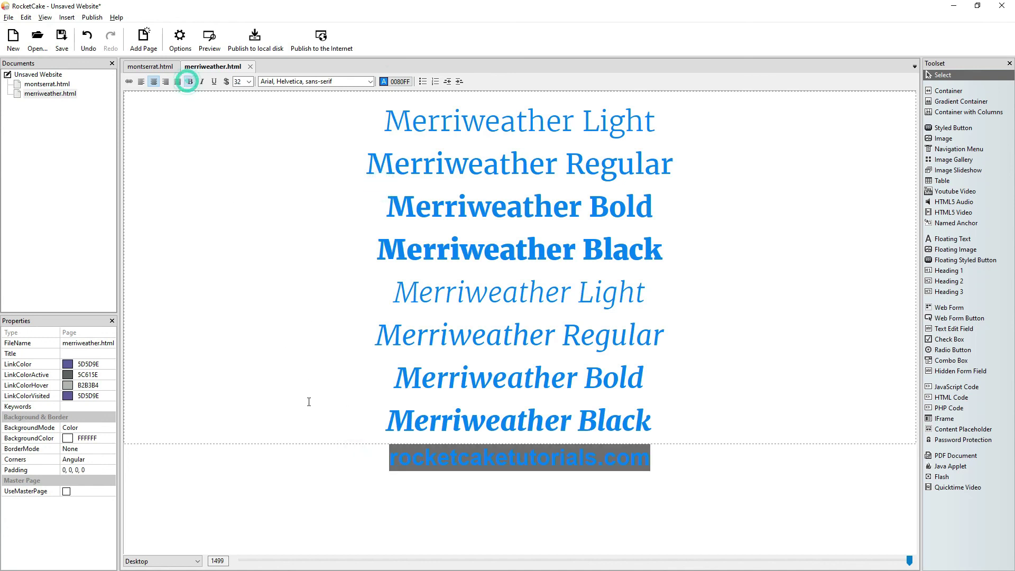
click(336, 468)
key(Return)
key(Return)
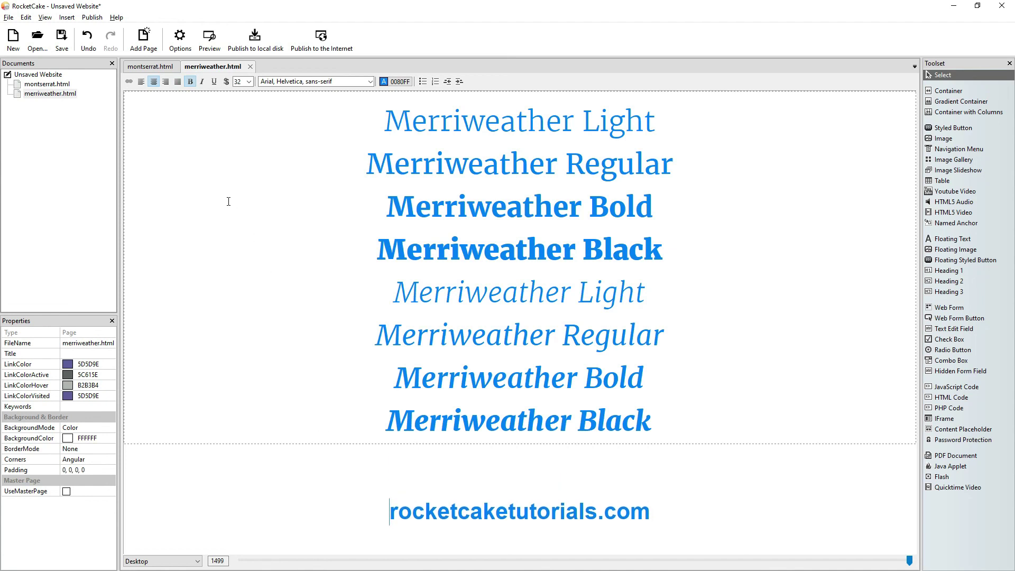
- Preview merriweather.html in the web browser
click(217, 40)
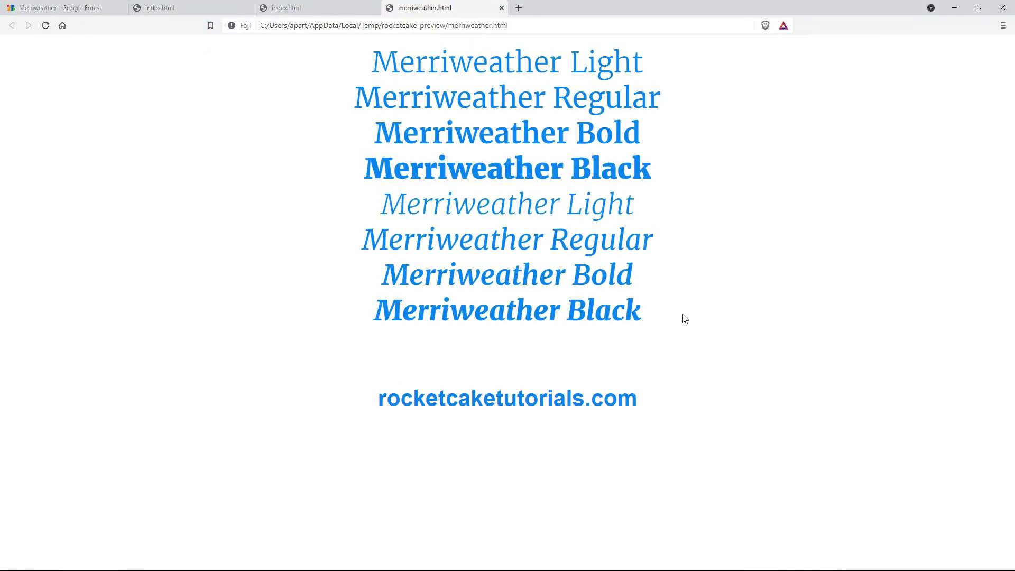